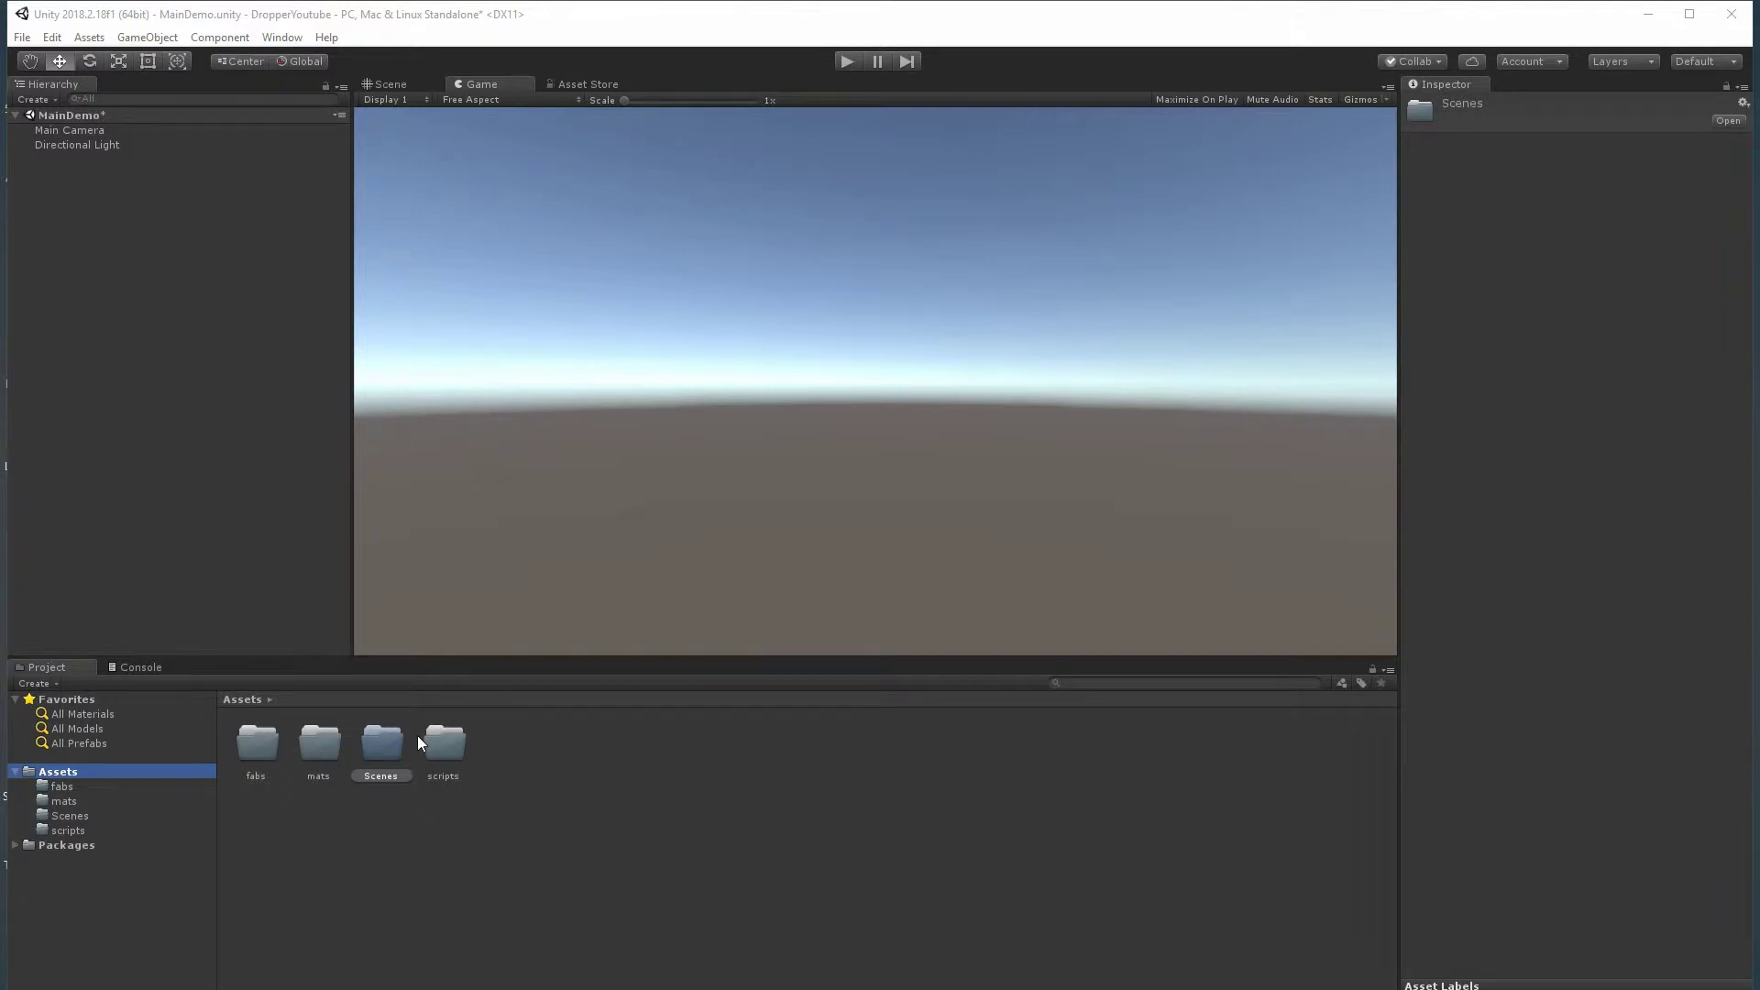
- Browse the fabs, mats, Scenes and scripts folders in the Project panel
{"action": "left_click", "coordinate": [256, 744]}
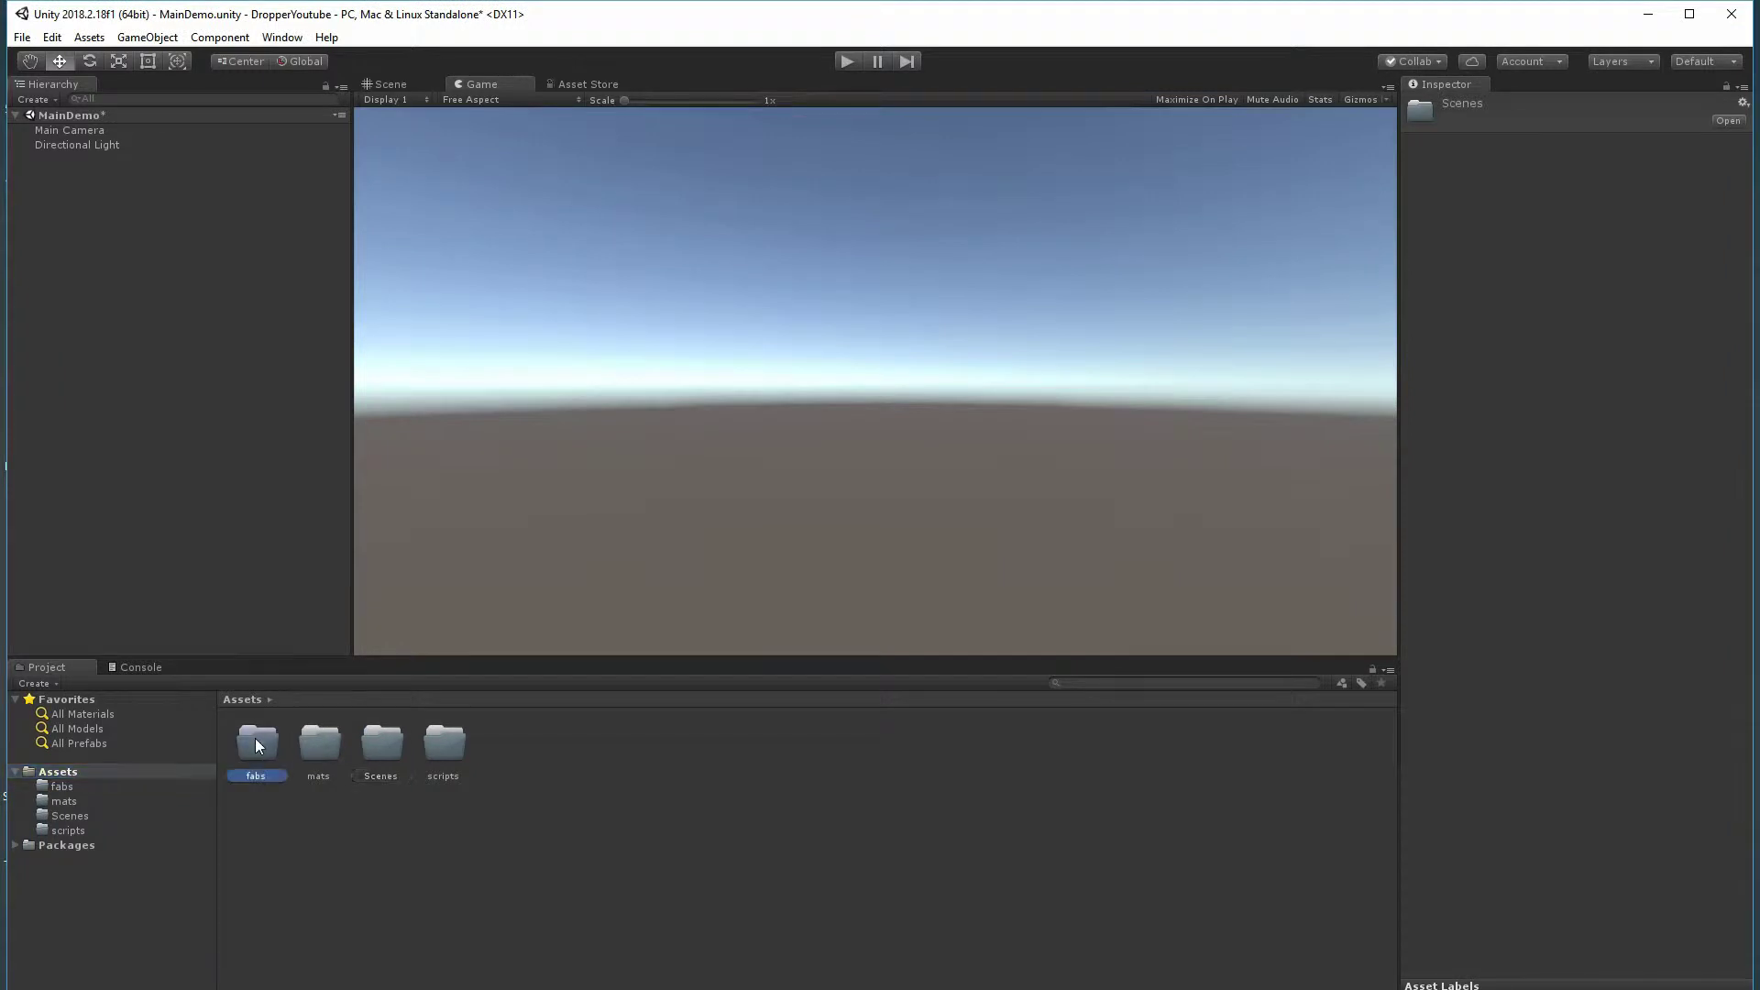
{"action": "left_click", "coordinate": [326, 744]}
{"action": "left_click", "coordinate": [392, 744]}
{"action": "left_click", "coordinate": [470, 744]}
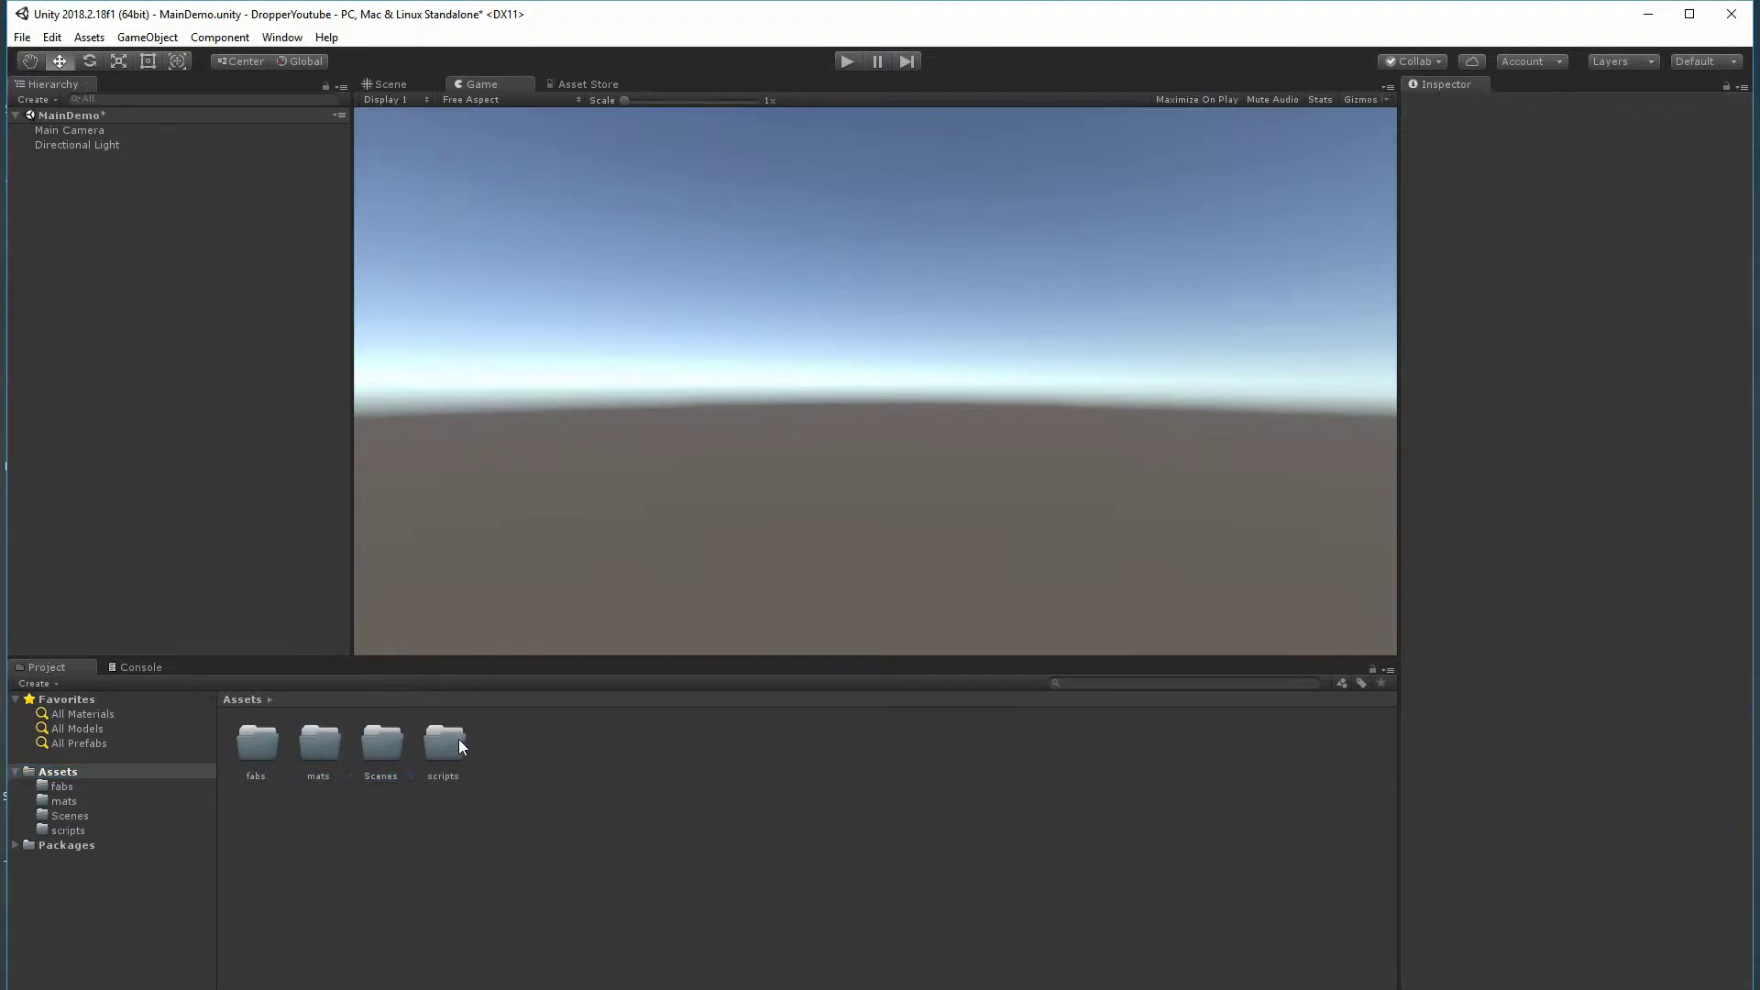
{"action": "left_click", "coordinate": [450, 741]}
{"action": "left_click", "coordinate": [381, 744]}
{"action": "left_click", "coordinate": [327, 746]}
{"action": "left_click", "coordinate": [242, 746]}
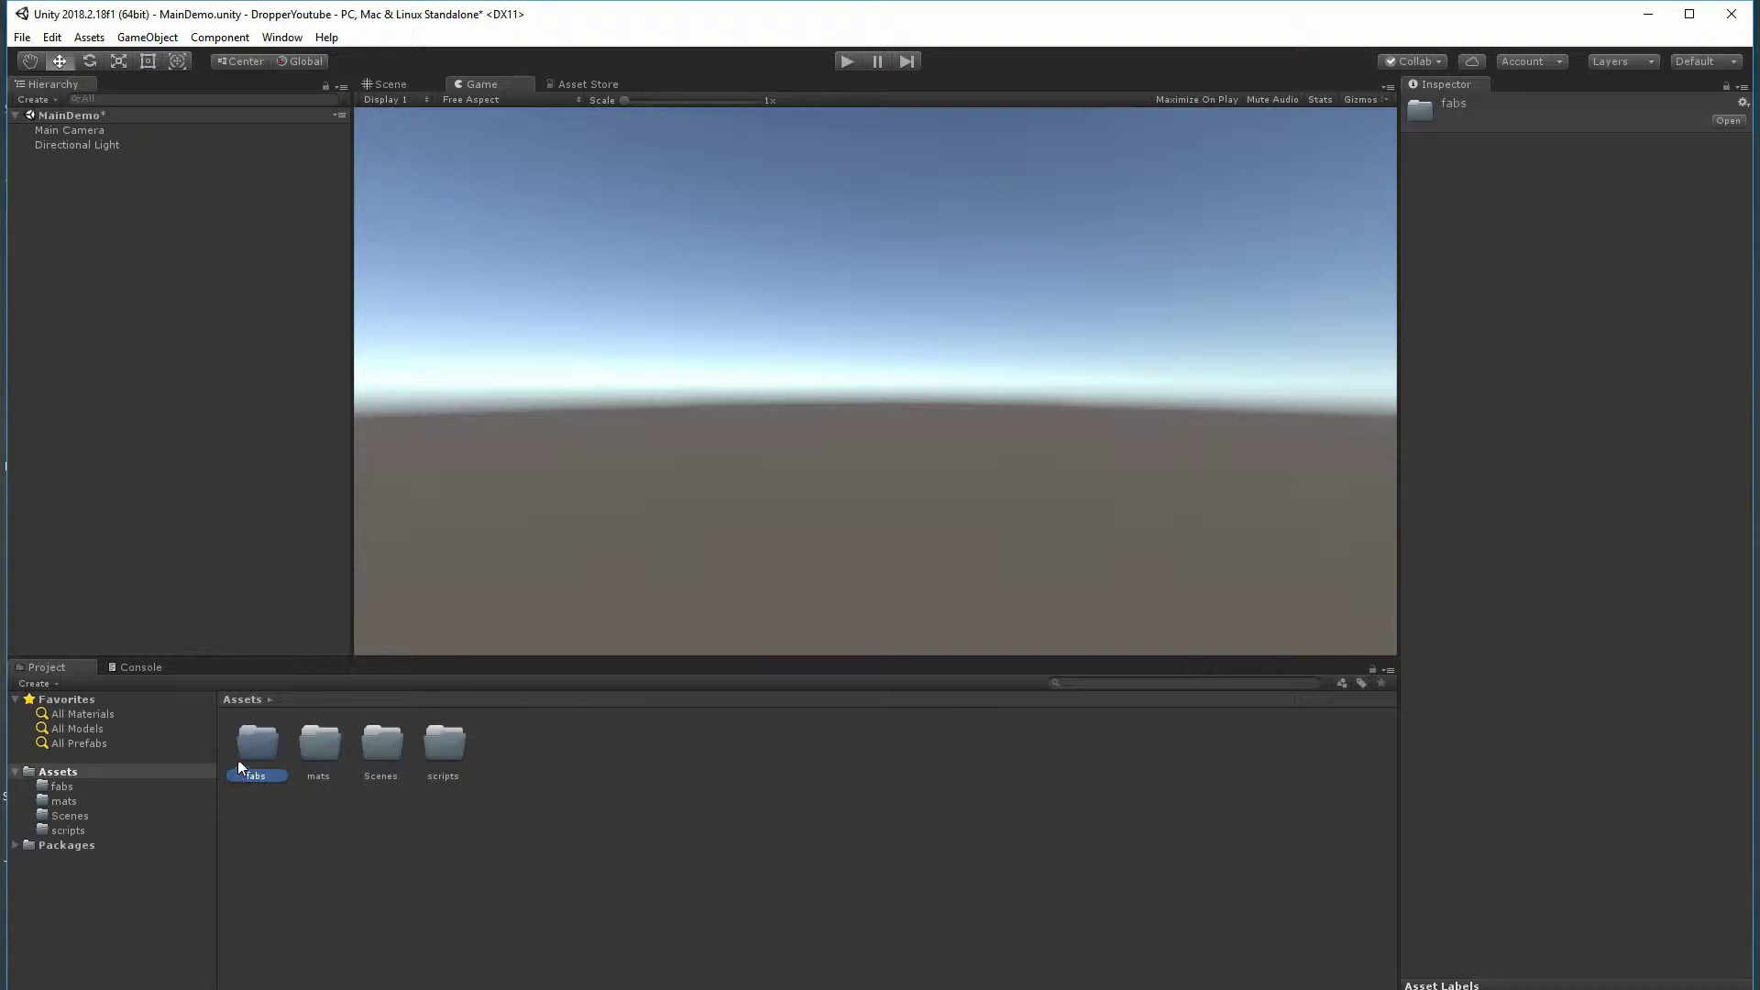
{"action": "left_click", "coordinate": [332, 746]}
{"action": "left_click", "coordinate": [383, 750]}
{"action": "left_click", "coordinate": [442, 750]}
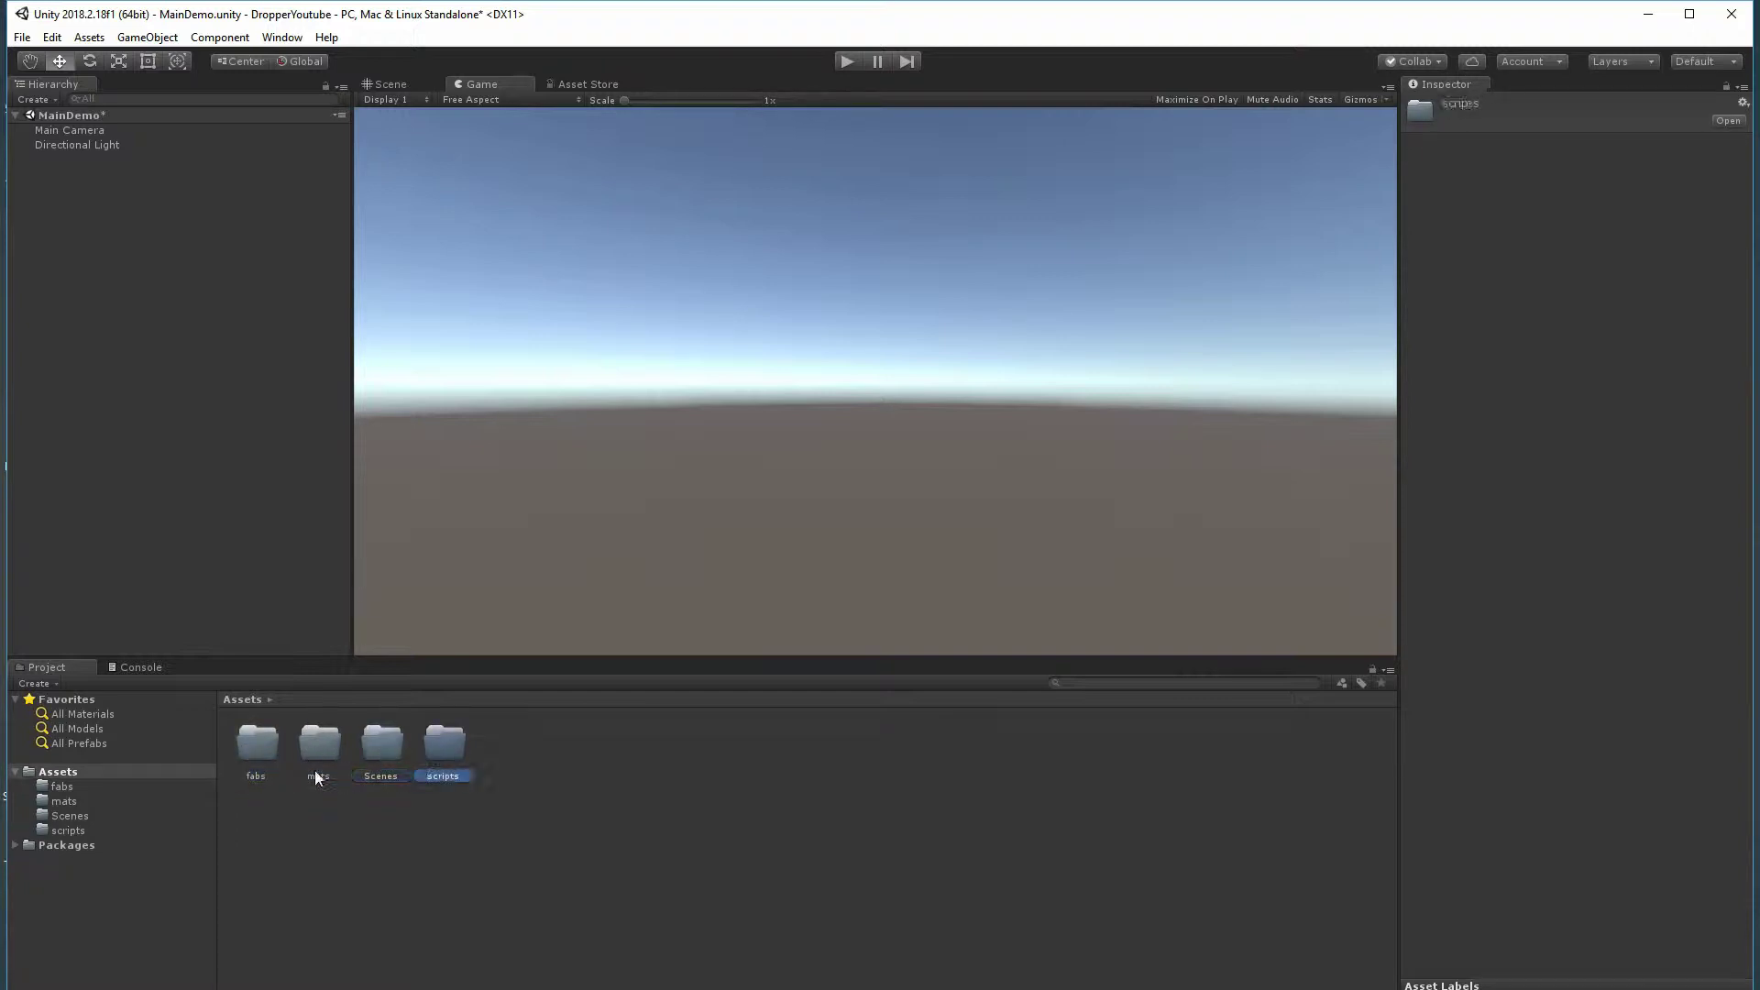
{"action": "double_click", "coordinate": [457, 743]}
- View the Scenes, mats and fabs folder contents, then return to Assets
{"action": "left_click", "coordinate": [75, 817]}
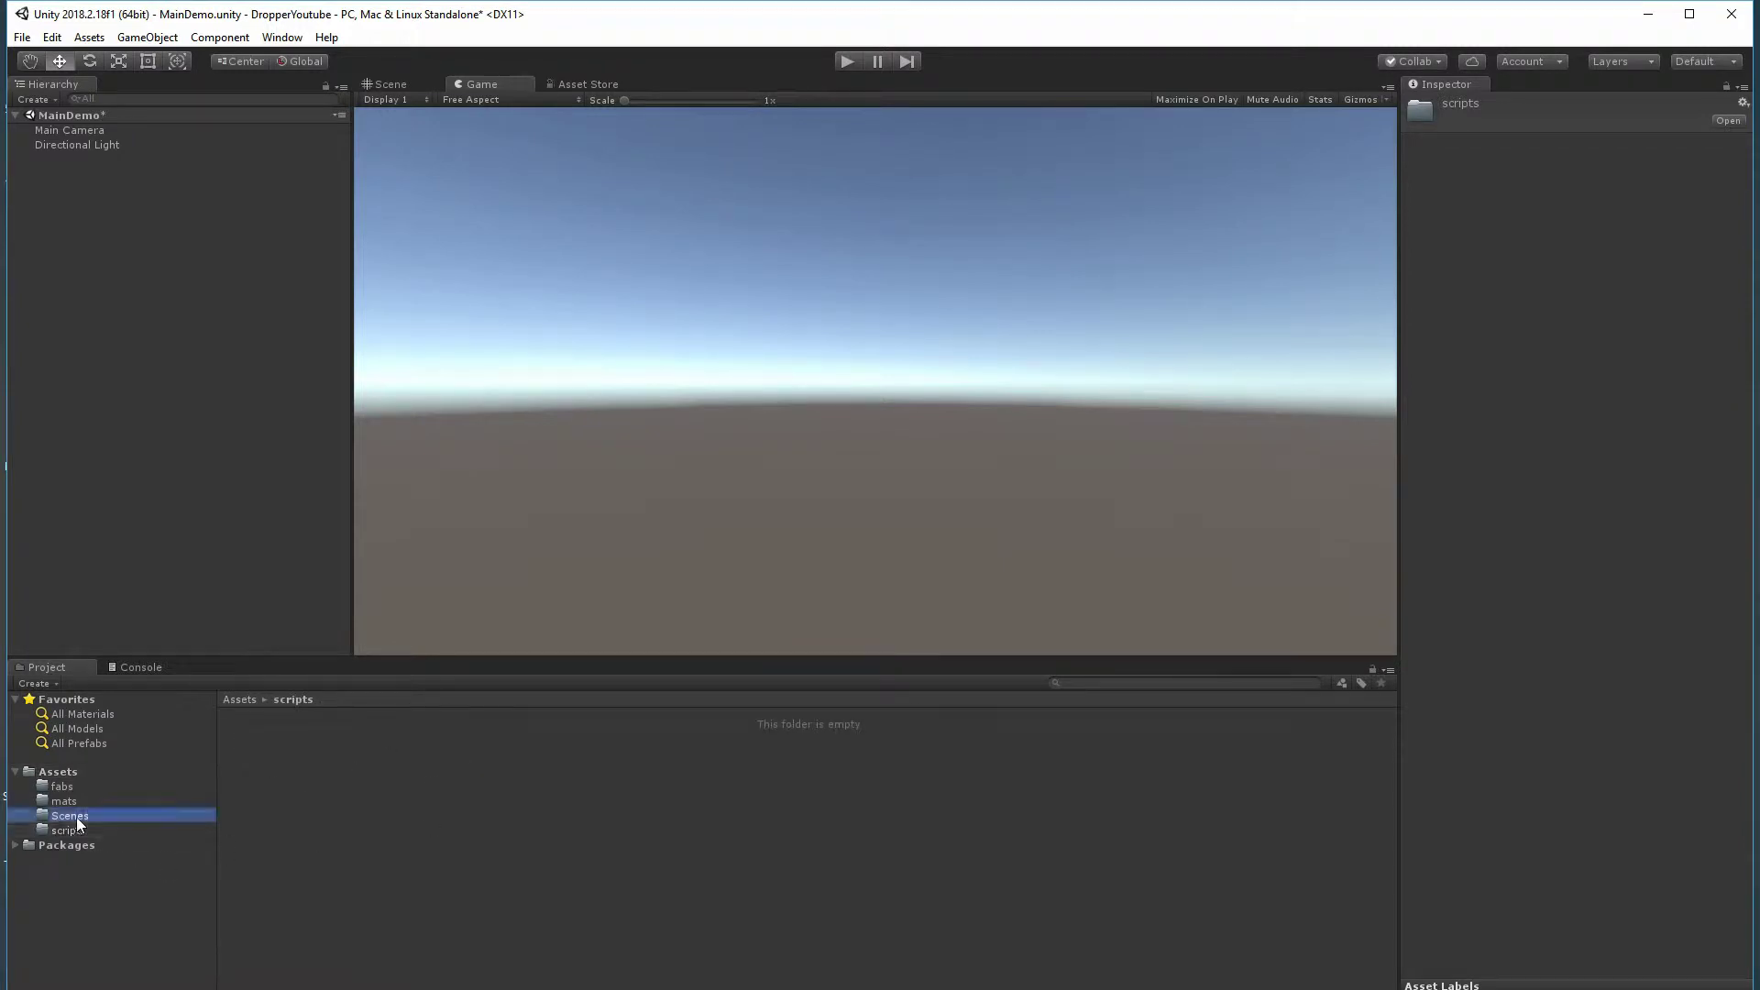
{"action": "left_click", "coordinate": [58, 804]}
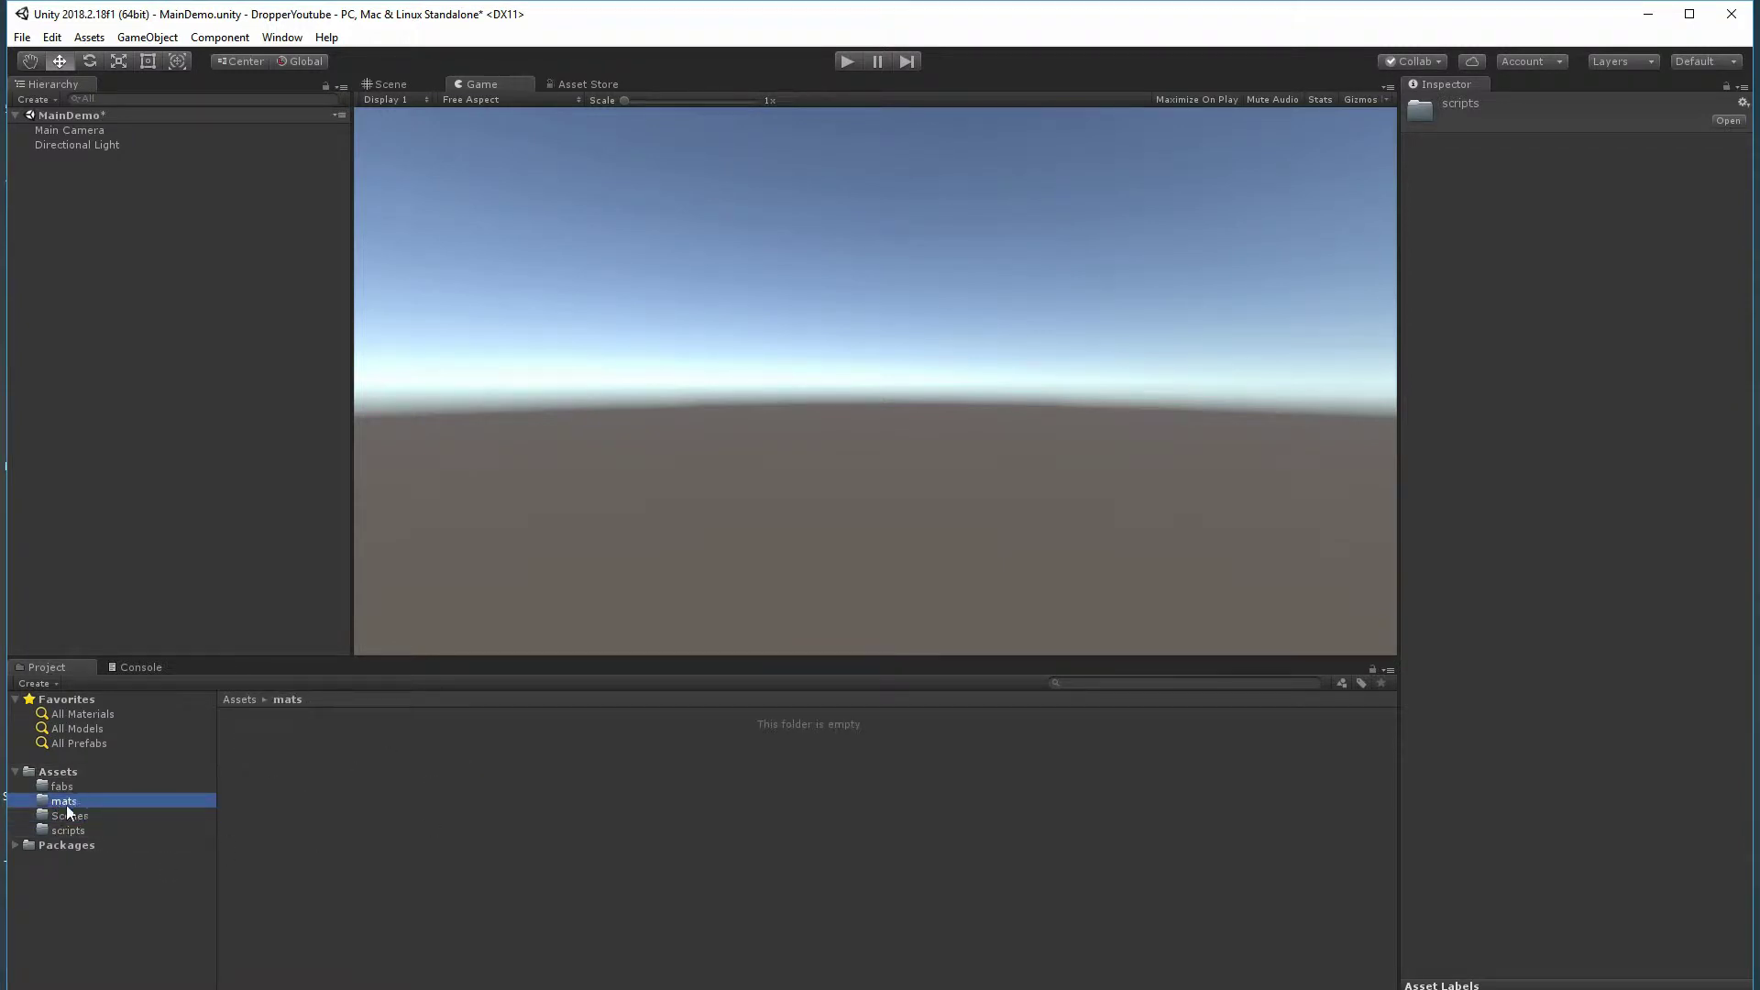
{"action": "left_click", "coordinate": [63, 788]}
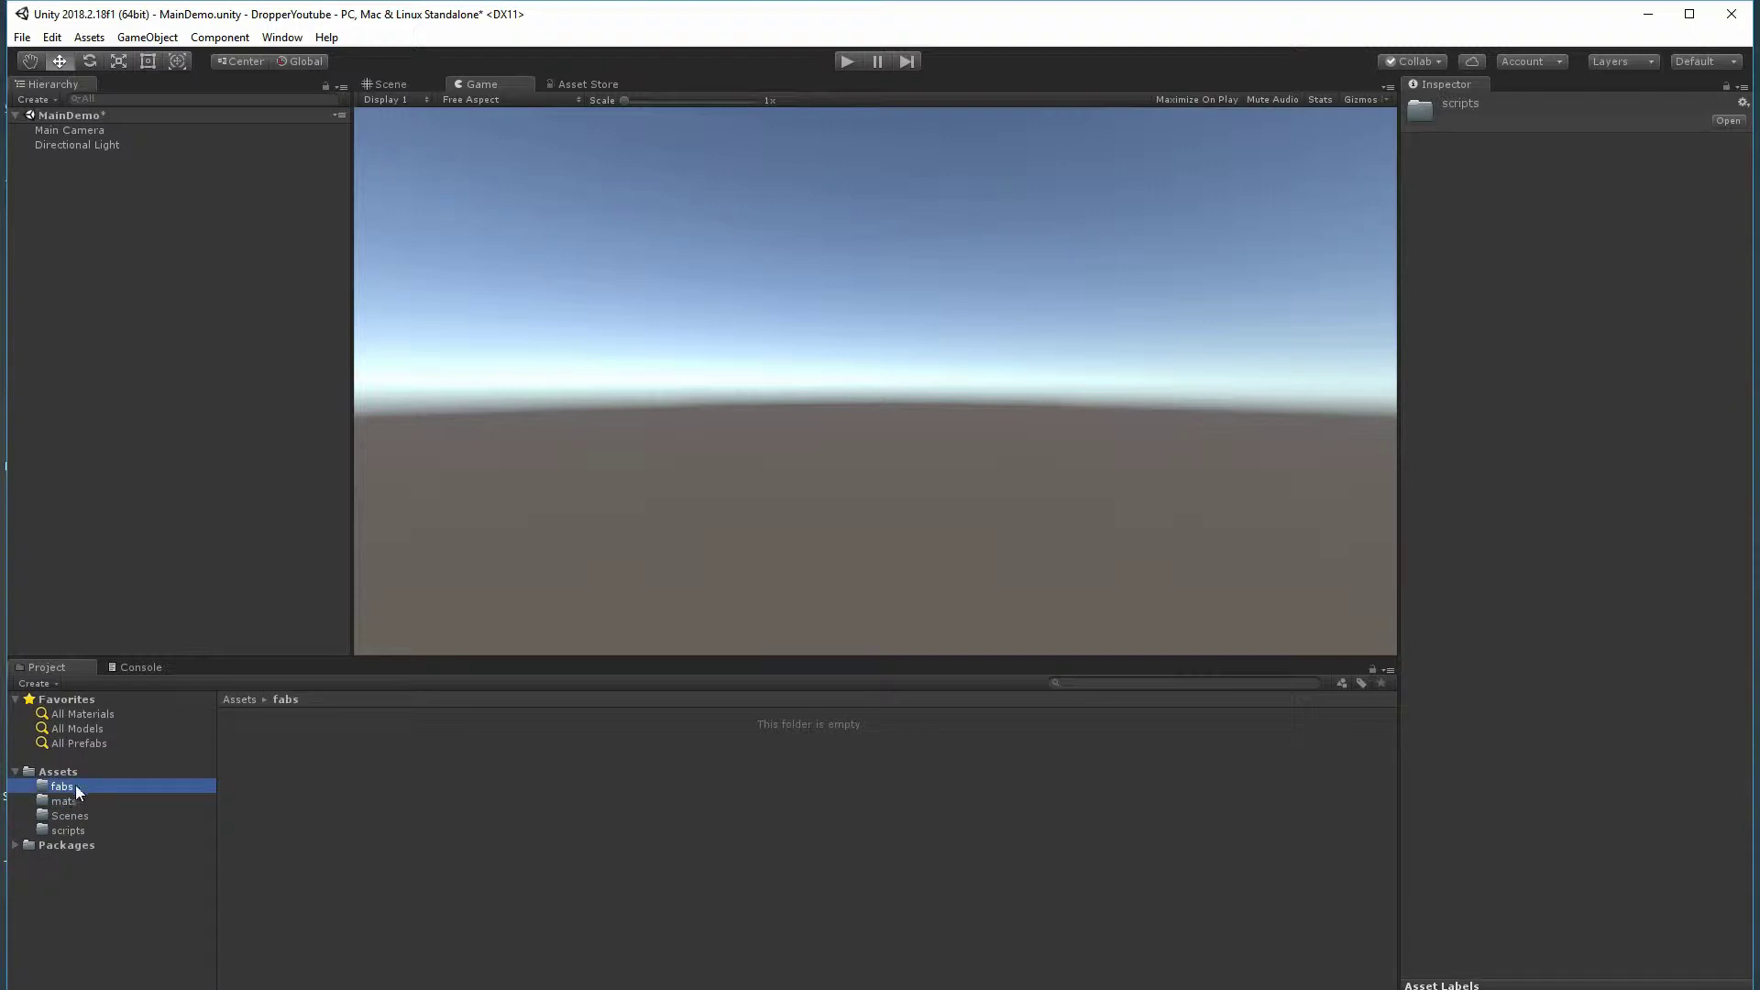
{"action": "left_click", "coordinate": [72, 772]}
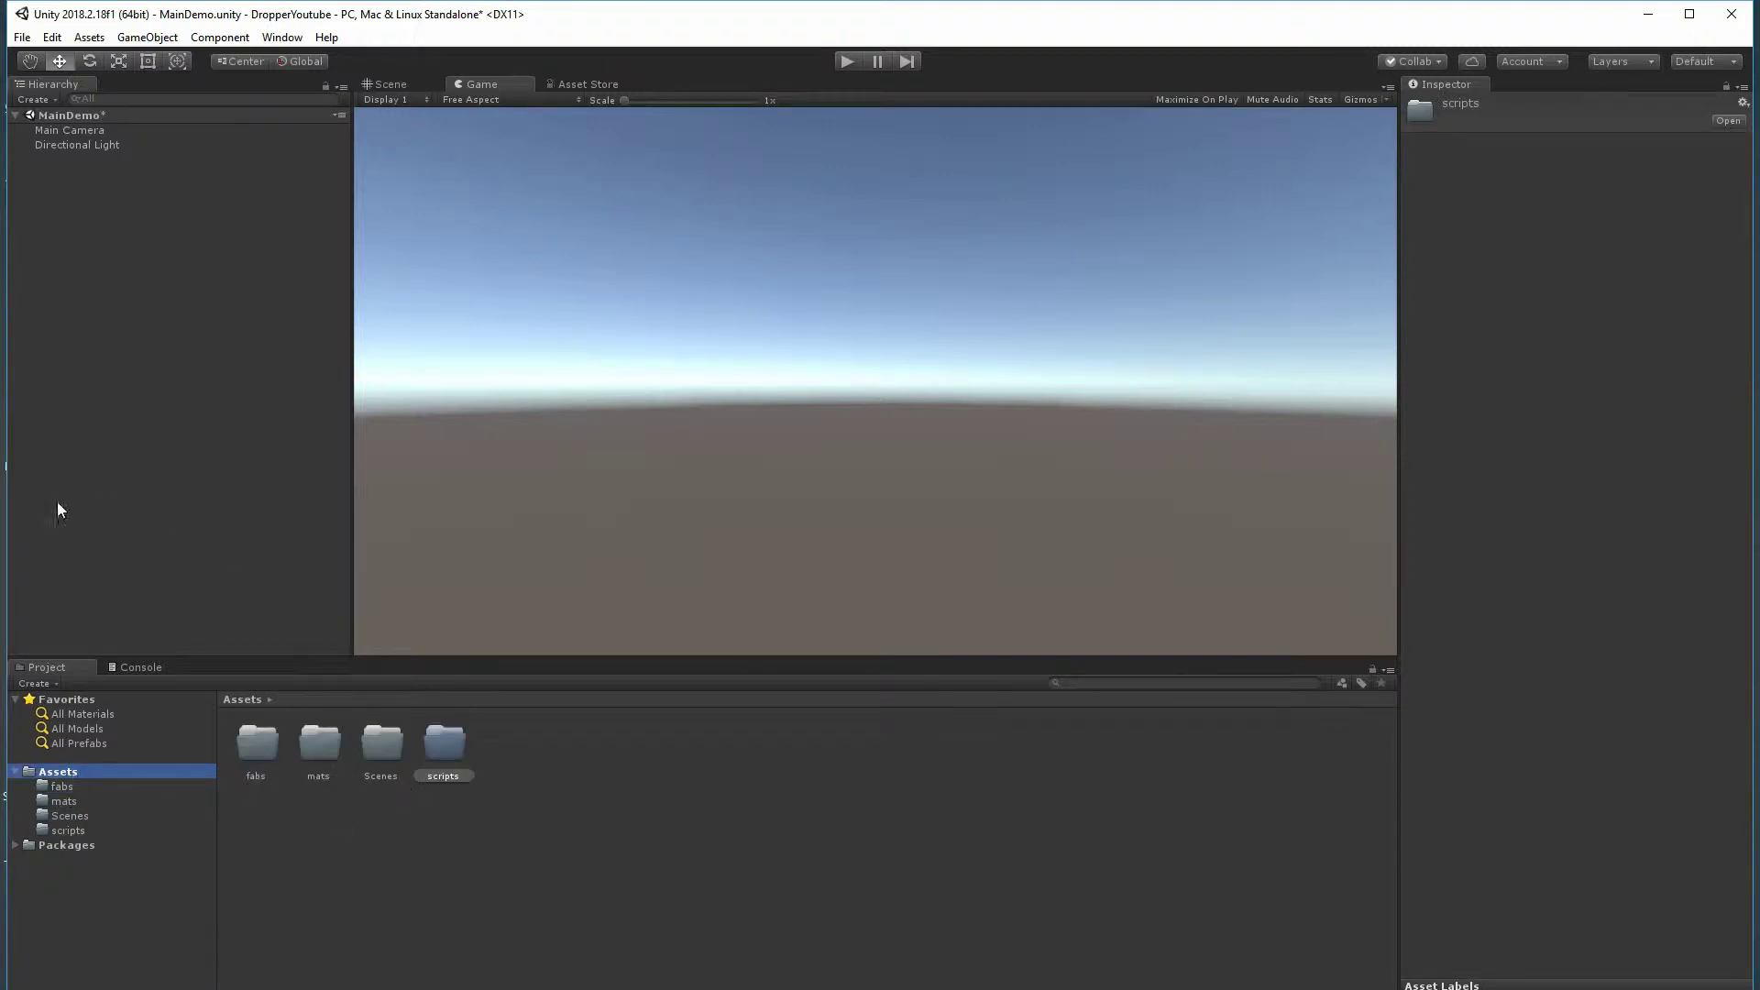
- Save the scene as Demo in the Scenes folder, then browse to mats
{"action": "left_click", "coordinate": [22, 38]}
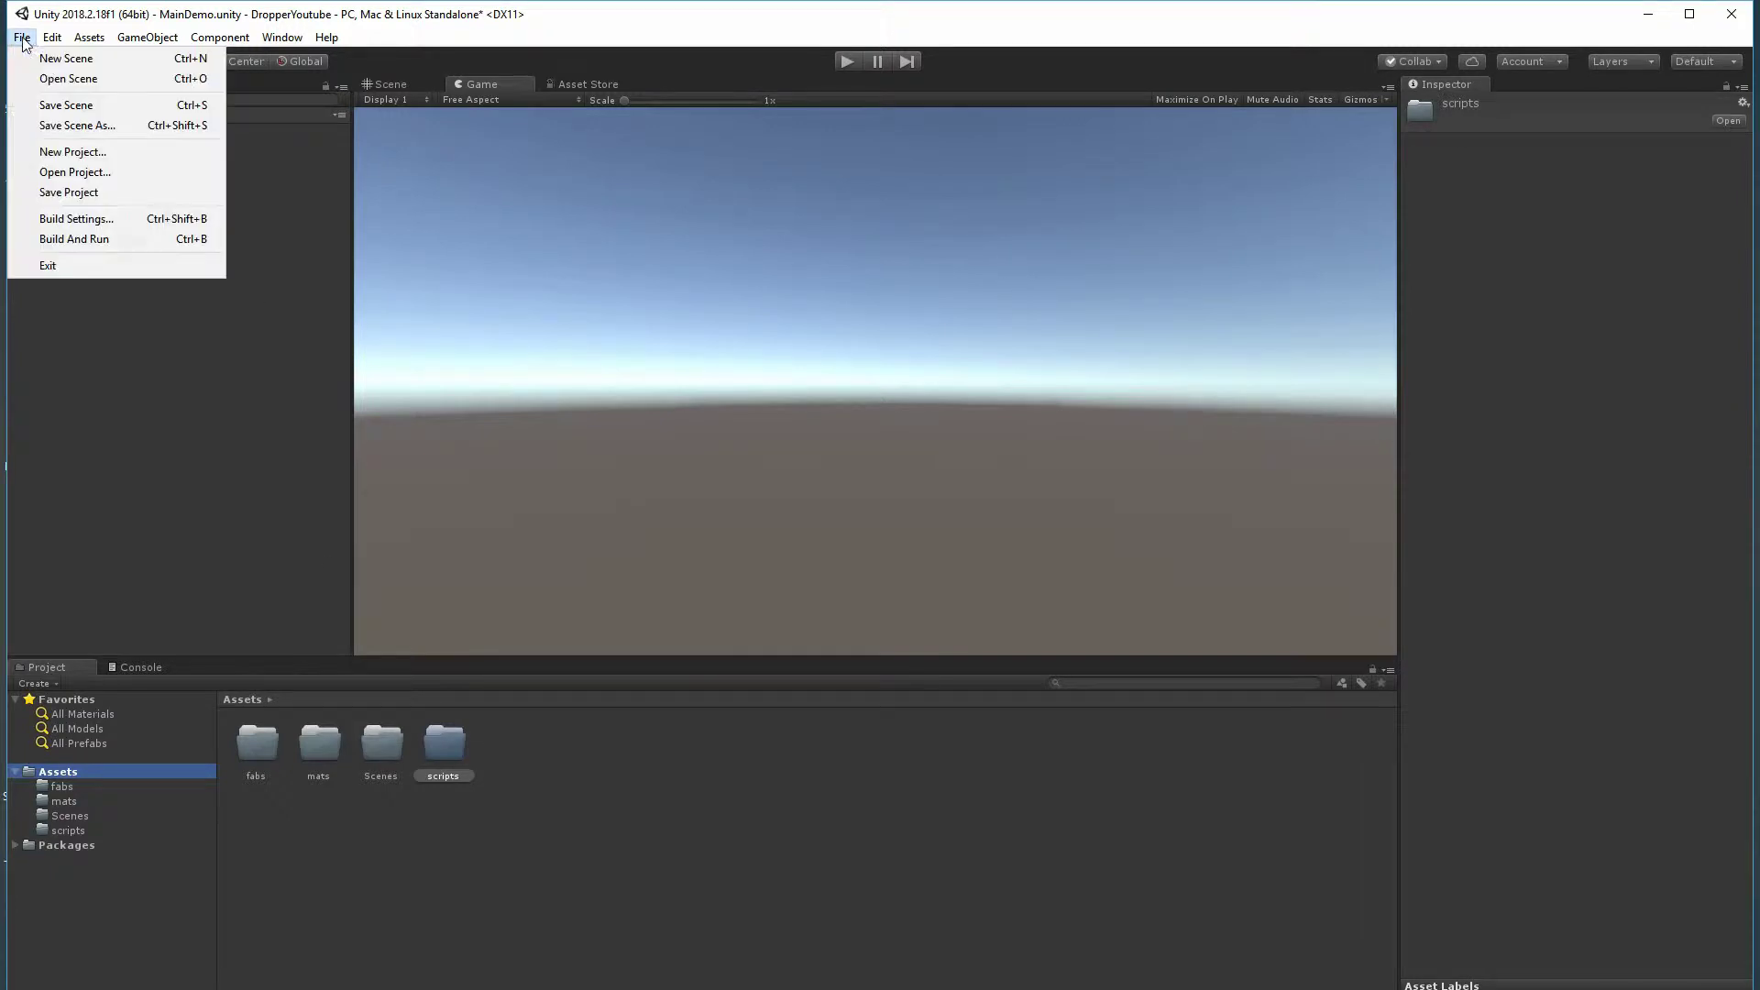
{"action": "left_click", "coordinate": [75, 126]}
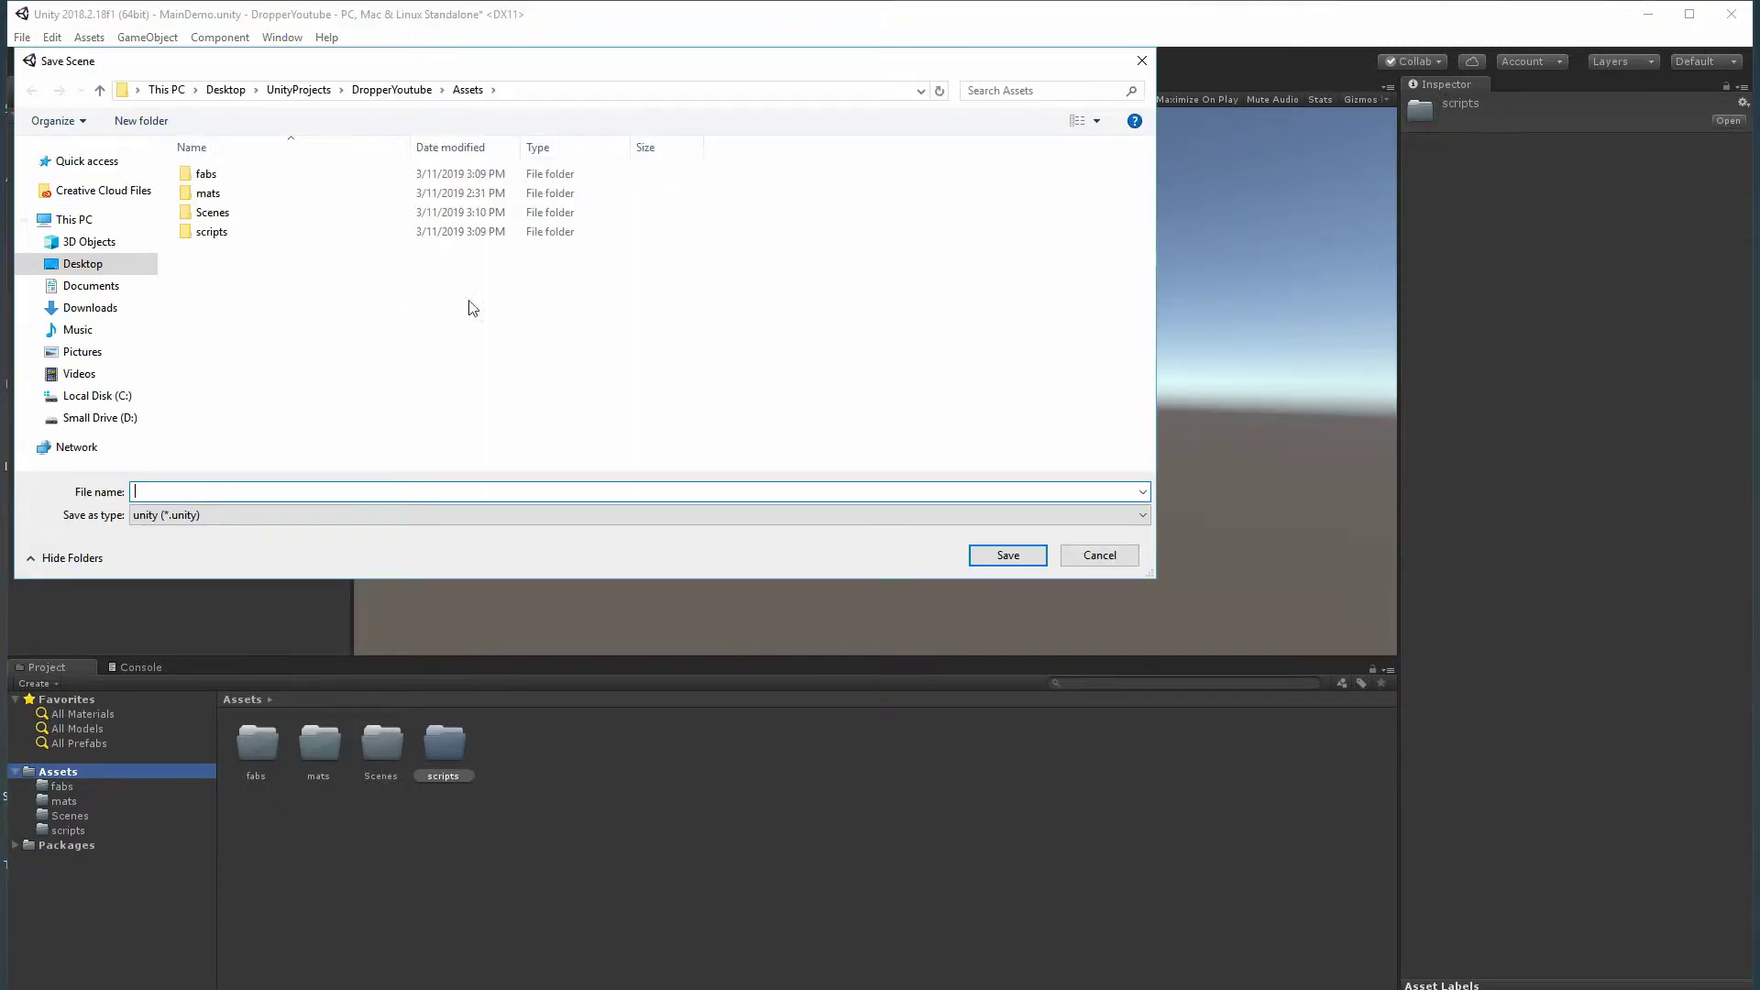
{"action": "double_click", "coordinate": [207, 214]}
{"action": "left_click", "coordinate": [187, 495]}
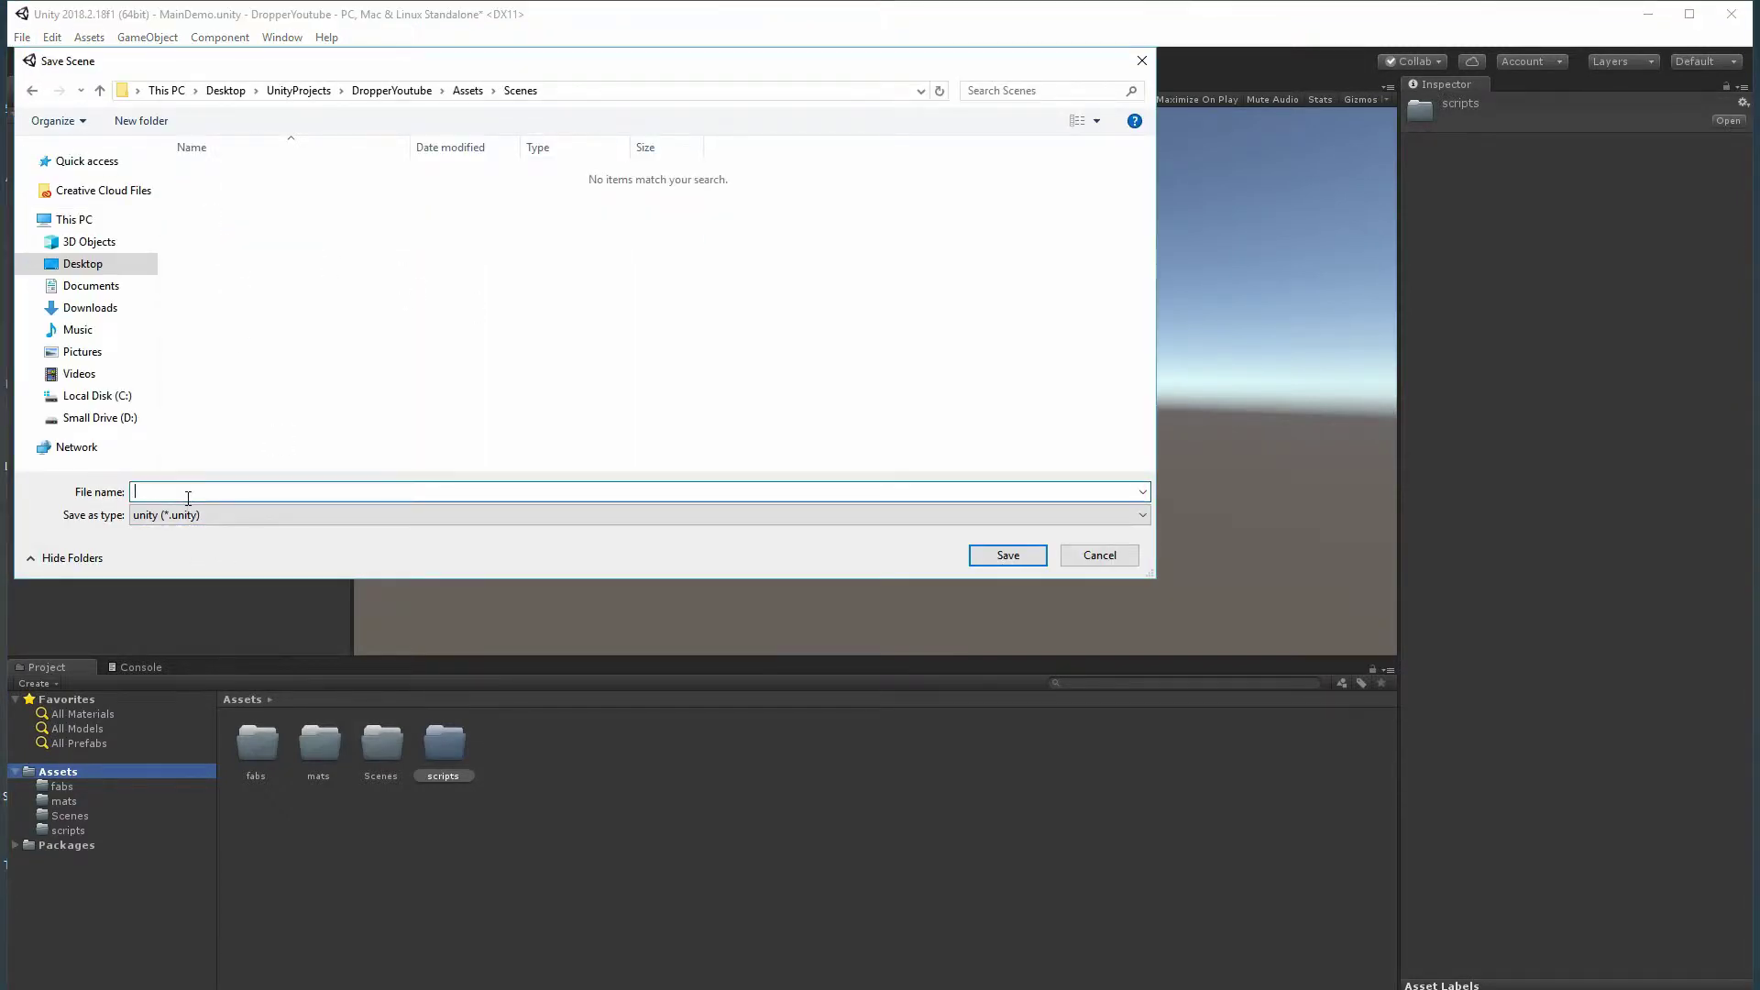
{"action": "type", "text": "DemuoScene"}
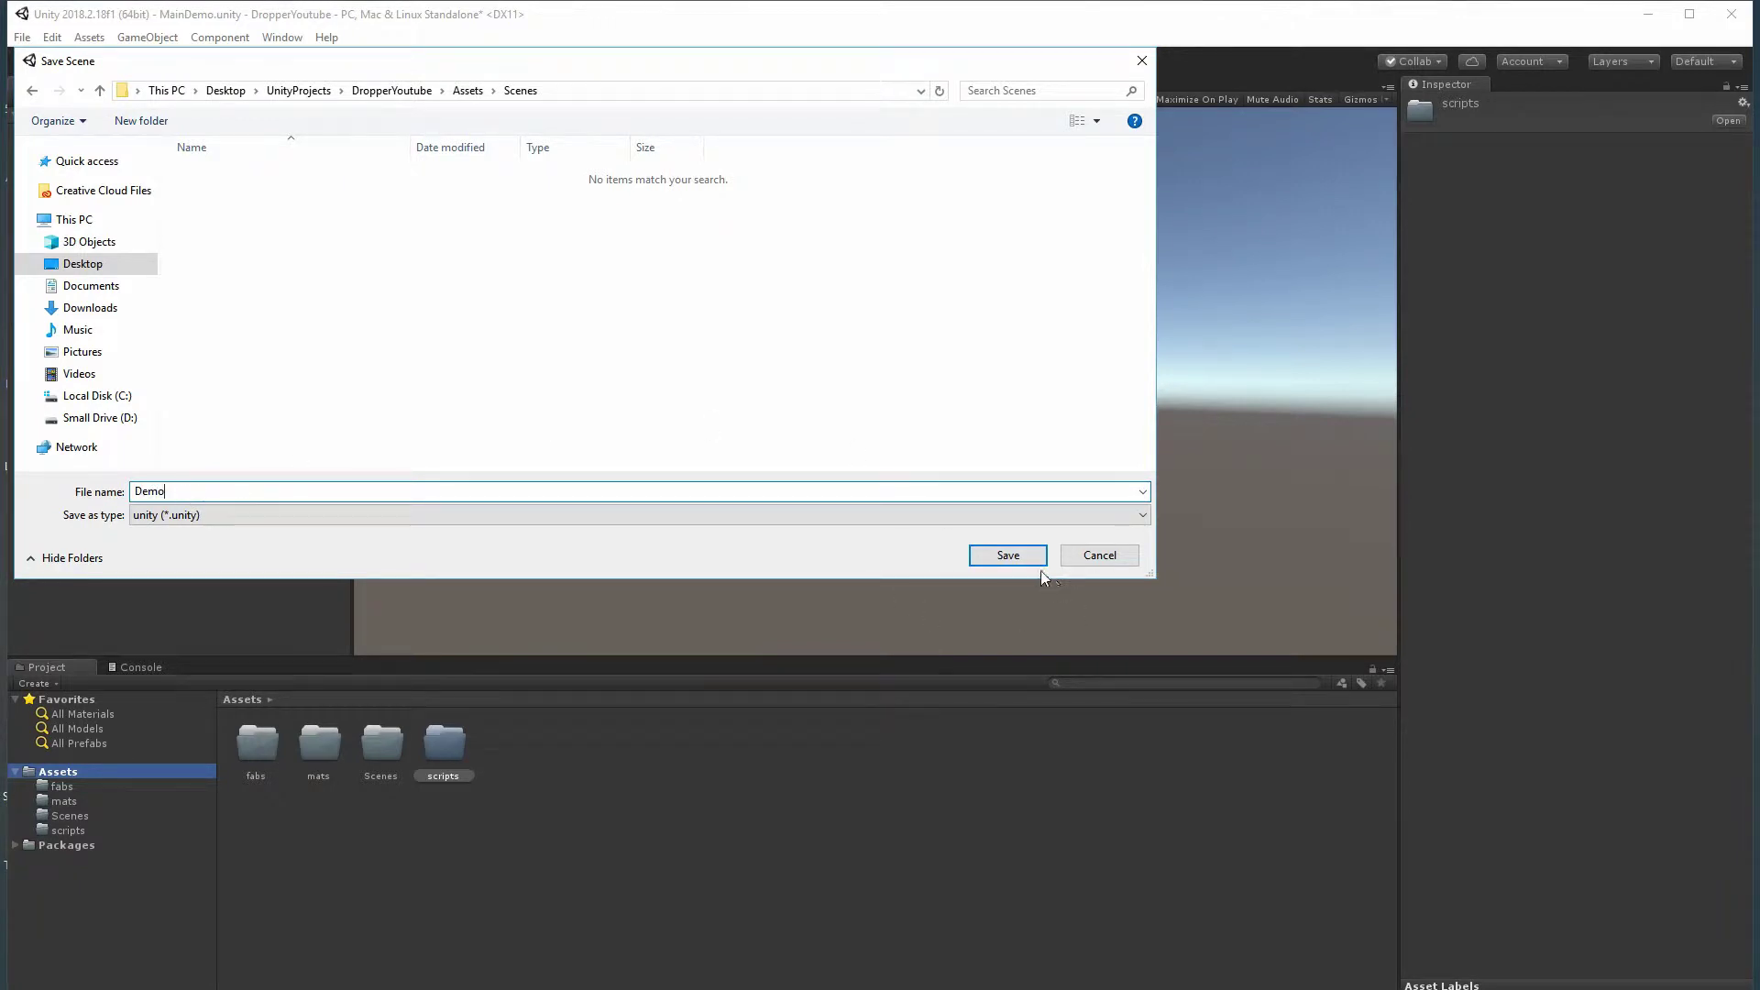
{"action": "left_click", "coordinate": [1021, 559]}
{"action": "double_click", "coordinate": [385, 737]}
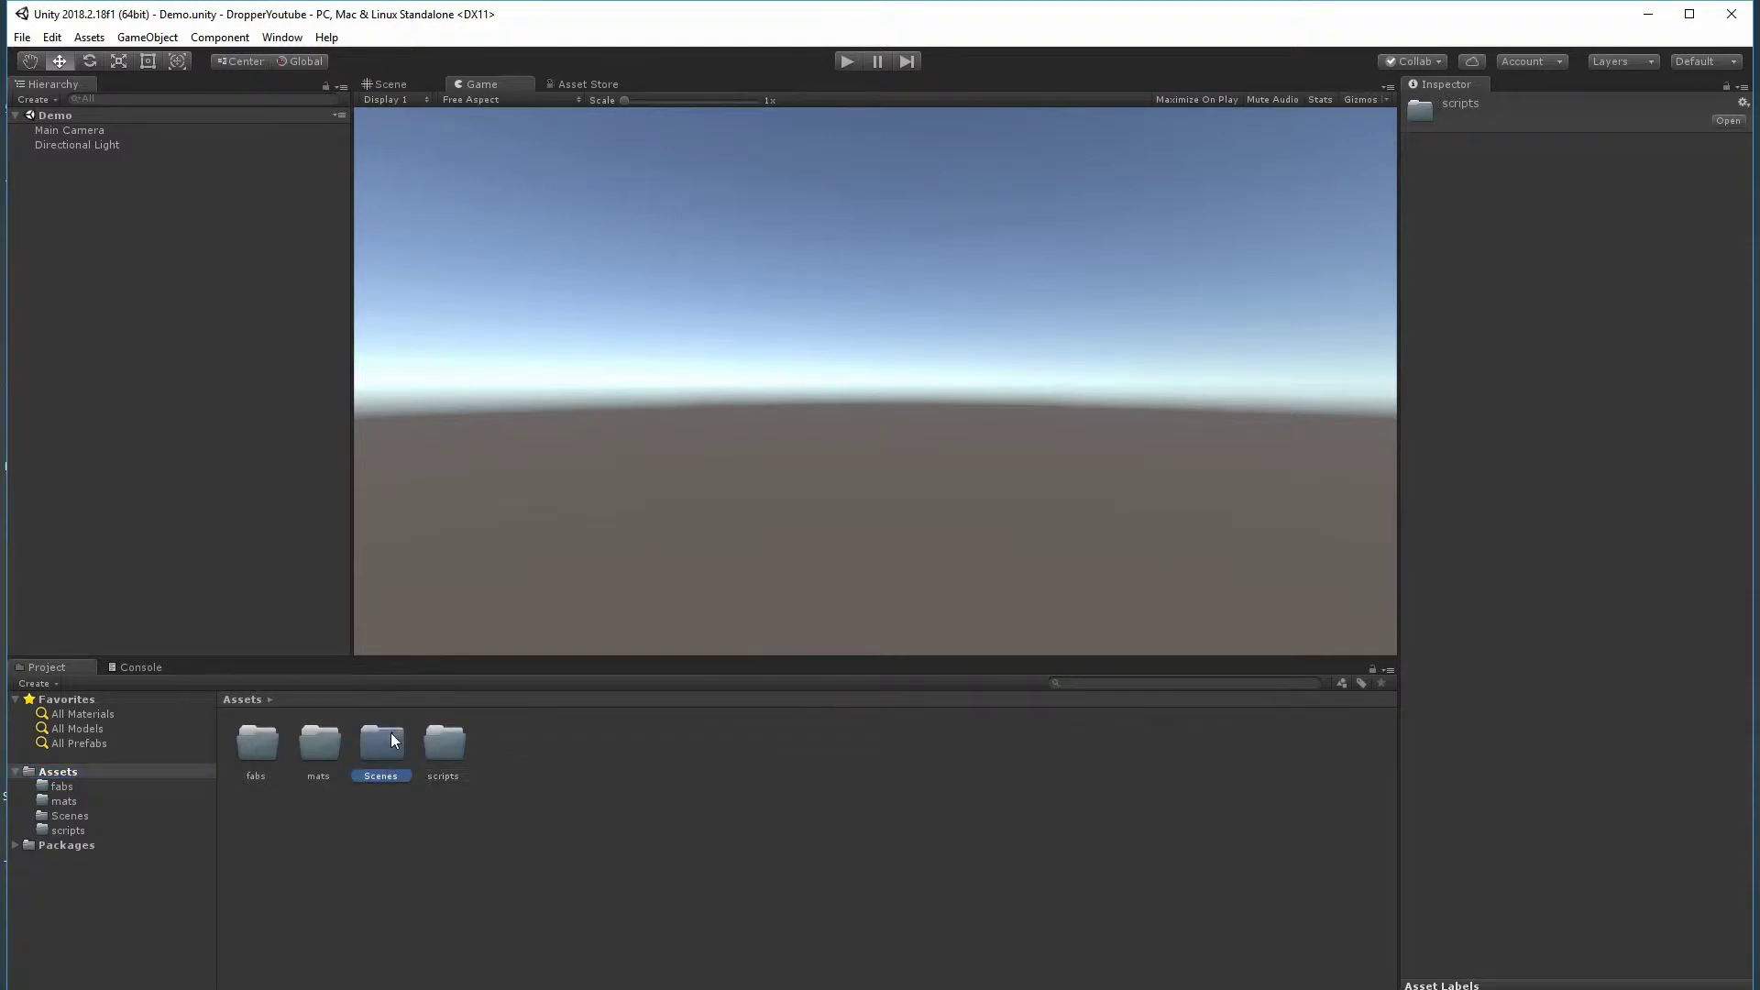
{"action": "left_click", "coordinate": [73, 802]}
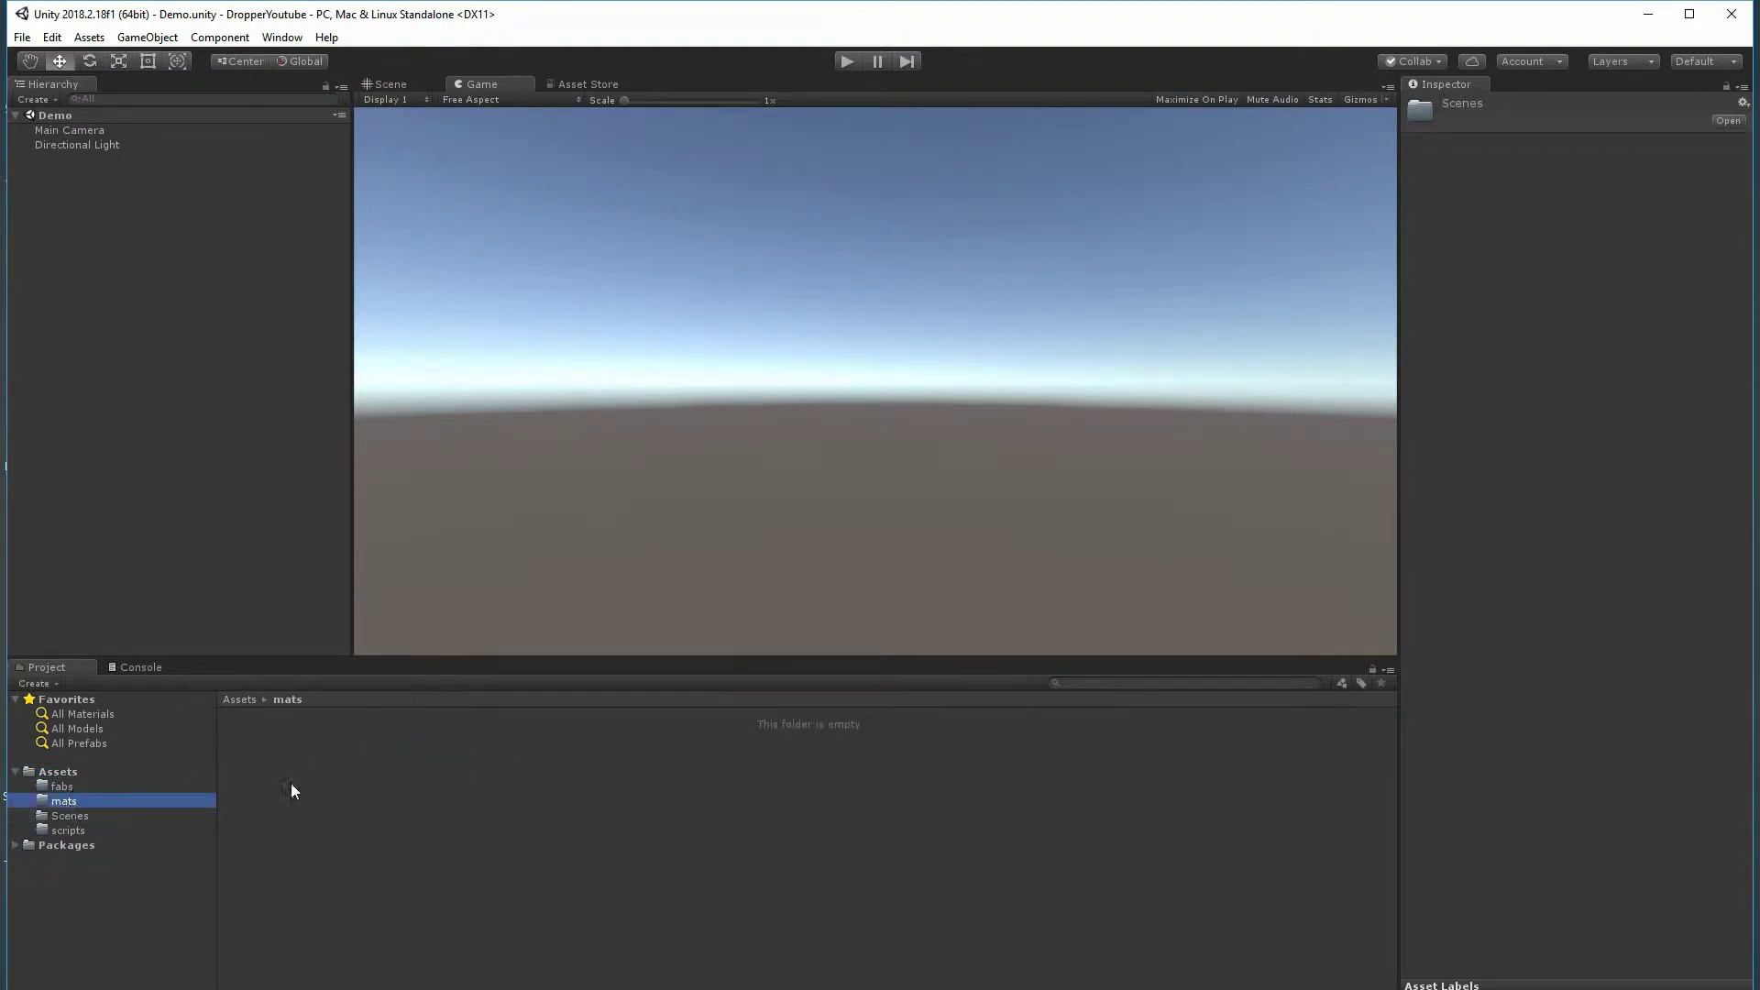
- Create a material named player in mats with smoothness 0 and a purple albedo
{"action": "right_click", "coordinate": [401, 776]}
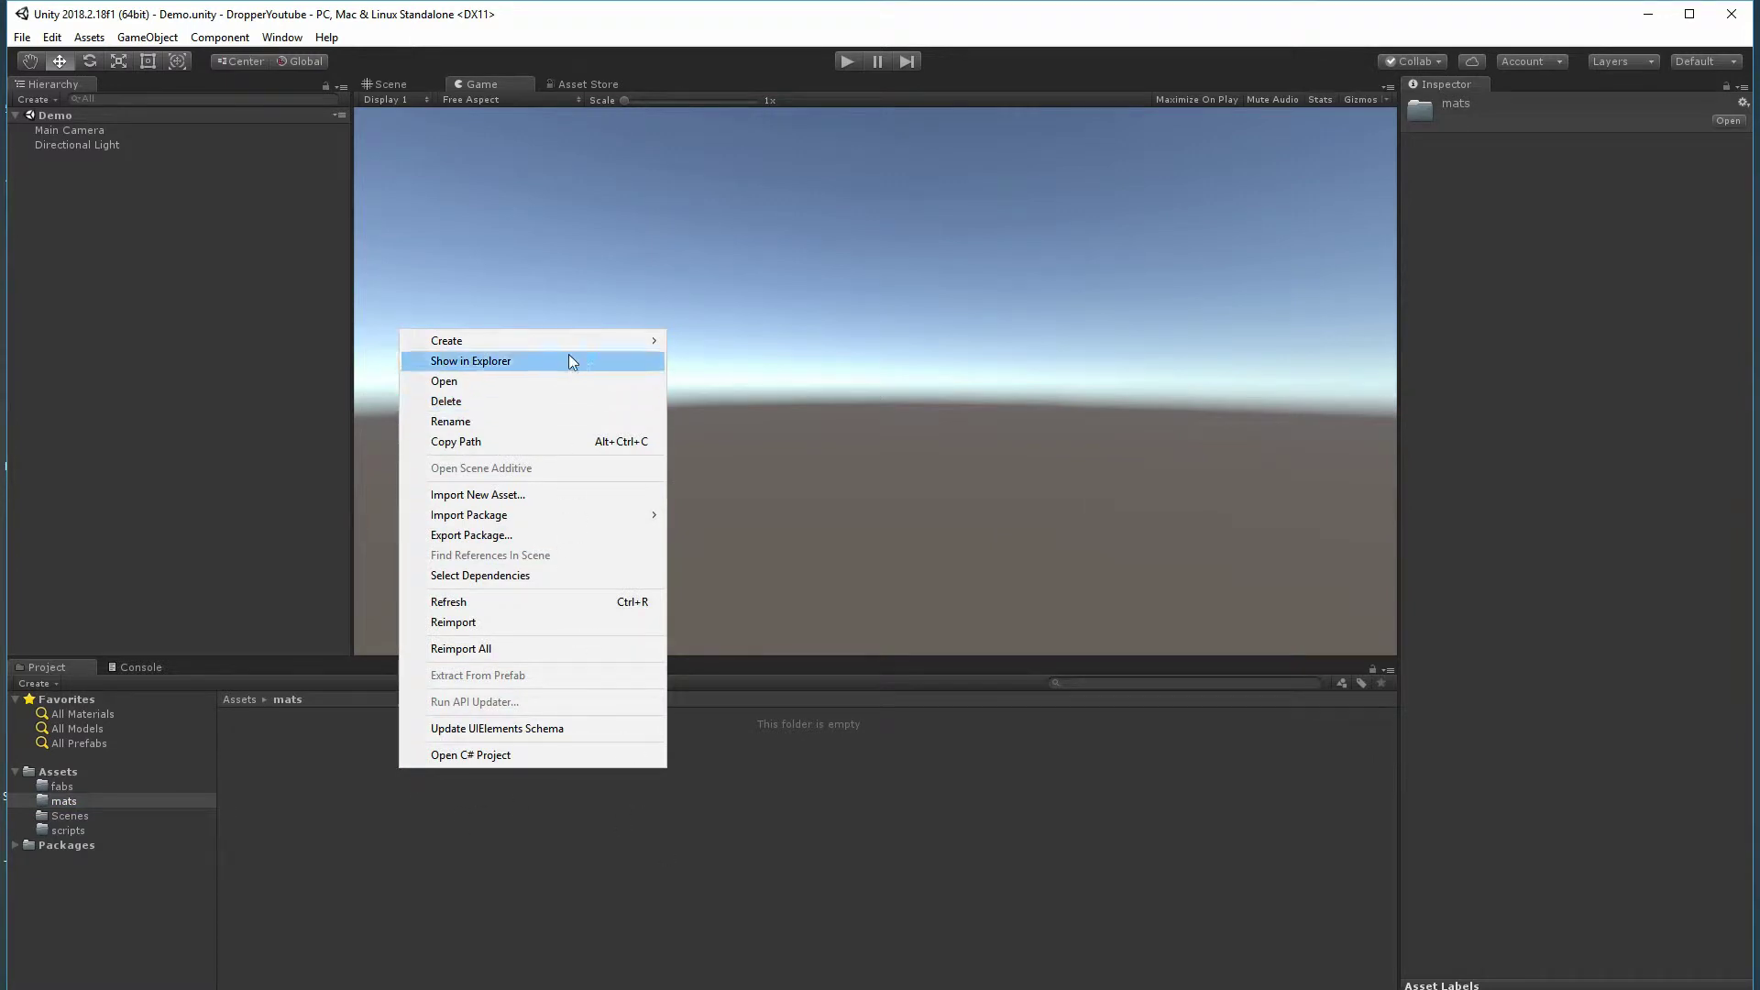
{"action": "mouse_move", "coordinate": [592, 346]}
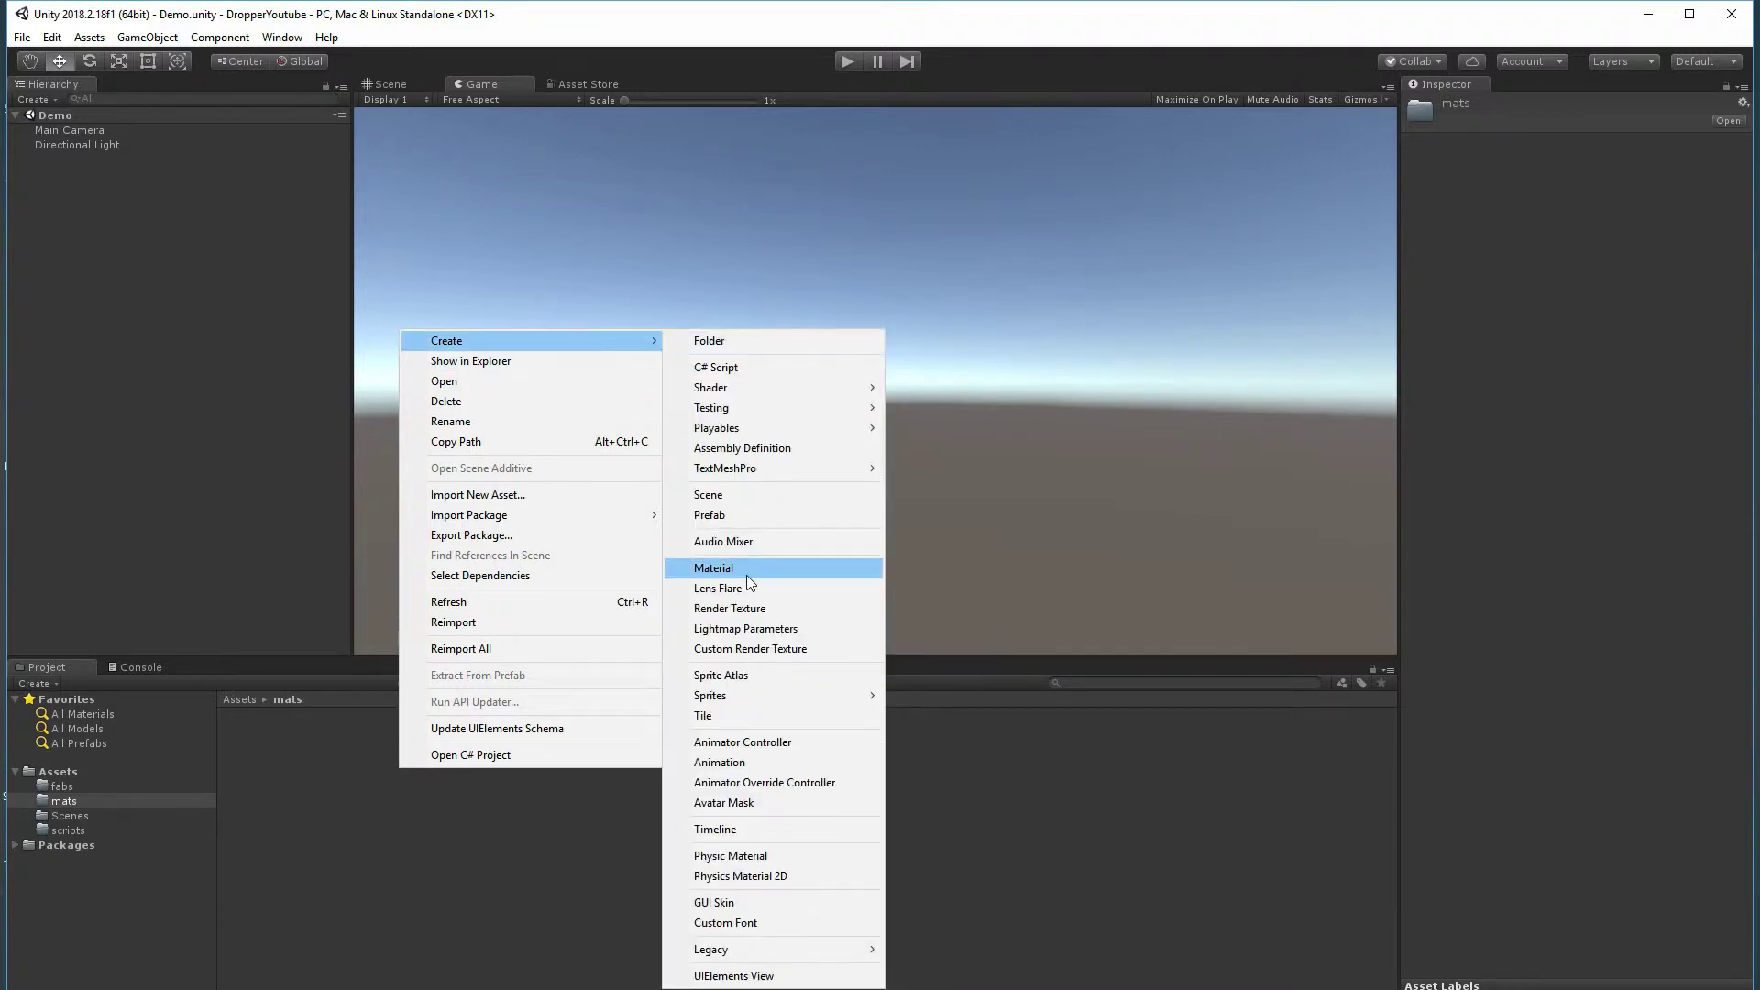
{"action": "left_click", "coordinate": [748, 568]}
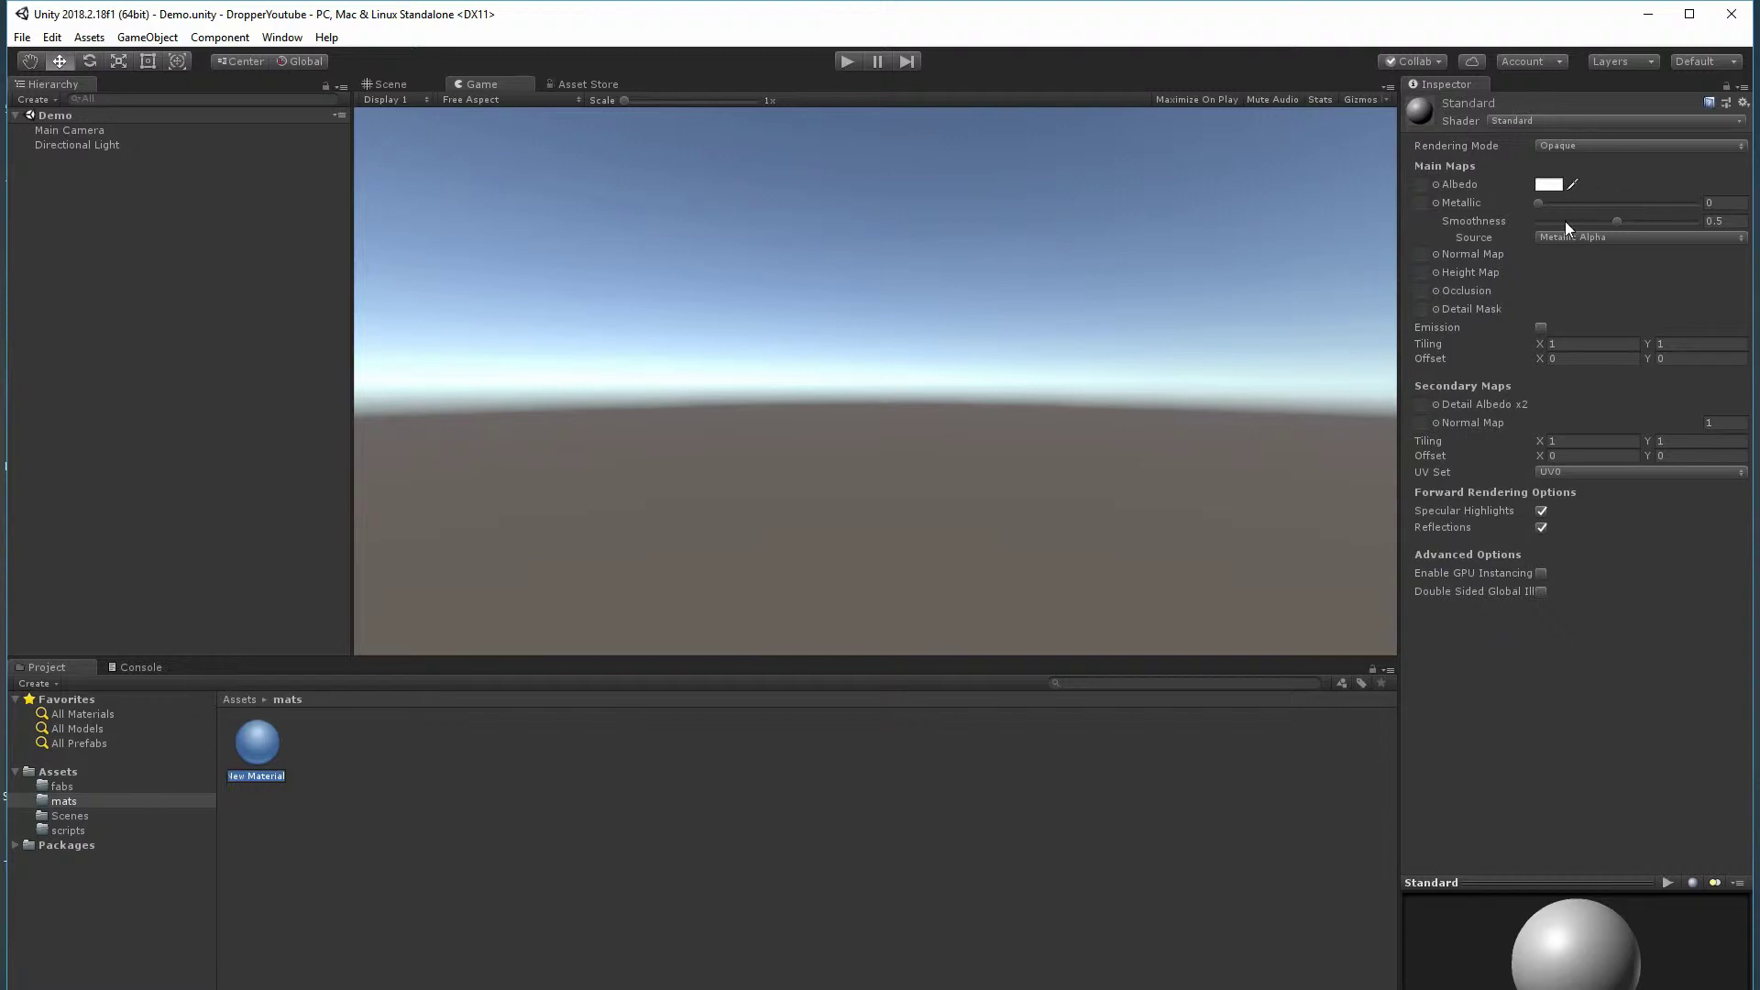
{"action": "type", "text": "player"}
{"action": "key", "text": "Return"}
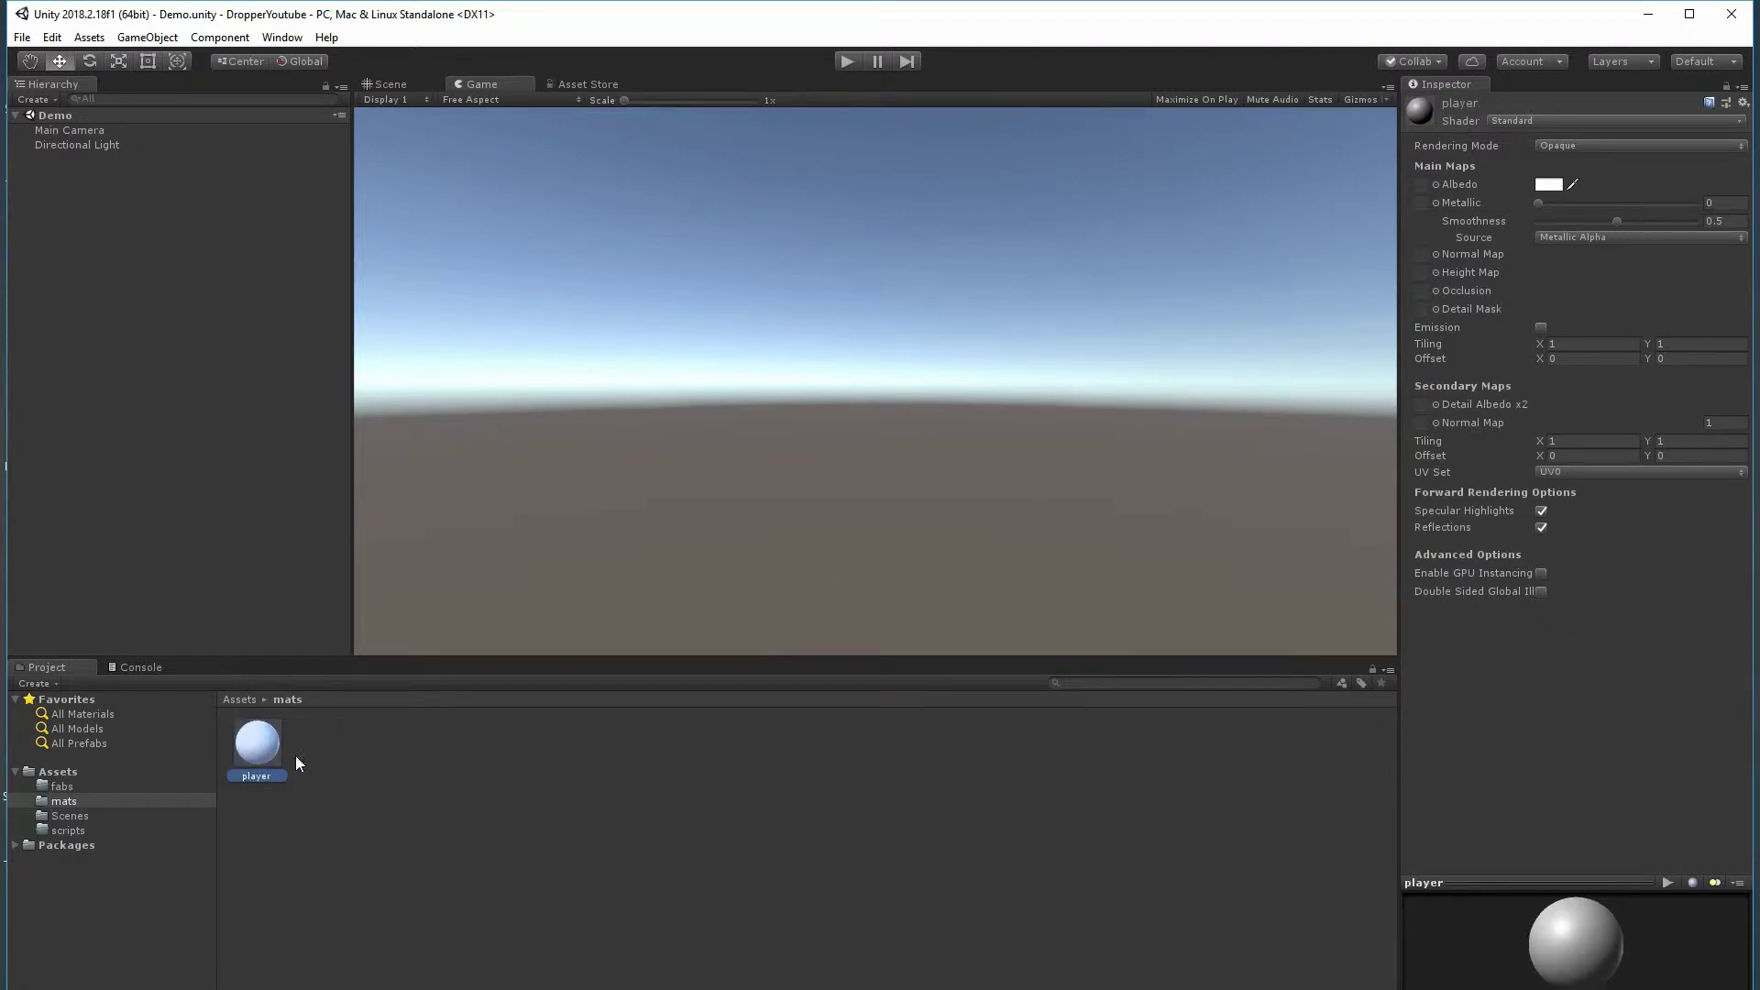
{"action": "left_click_drag", "start_coordinate": [1616, 223], "coordinate": [1531, 231]}
{"action": "left_click", "coordinate": [1549, 185]}
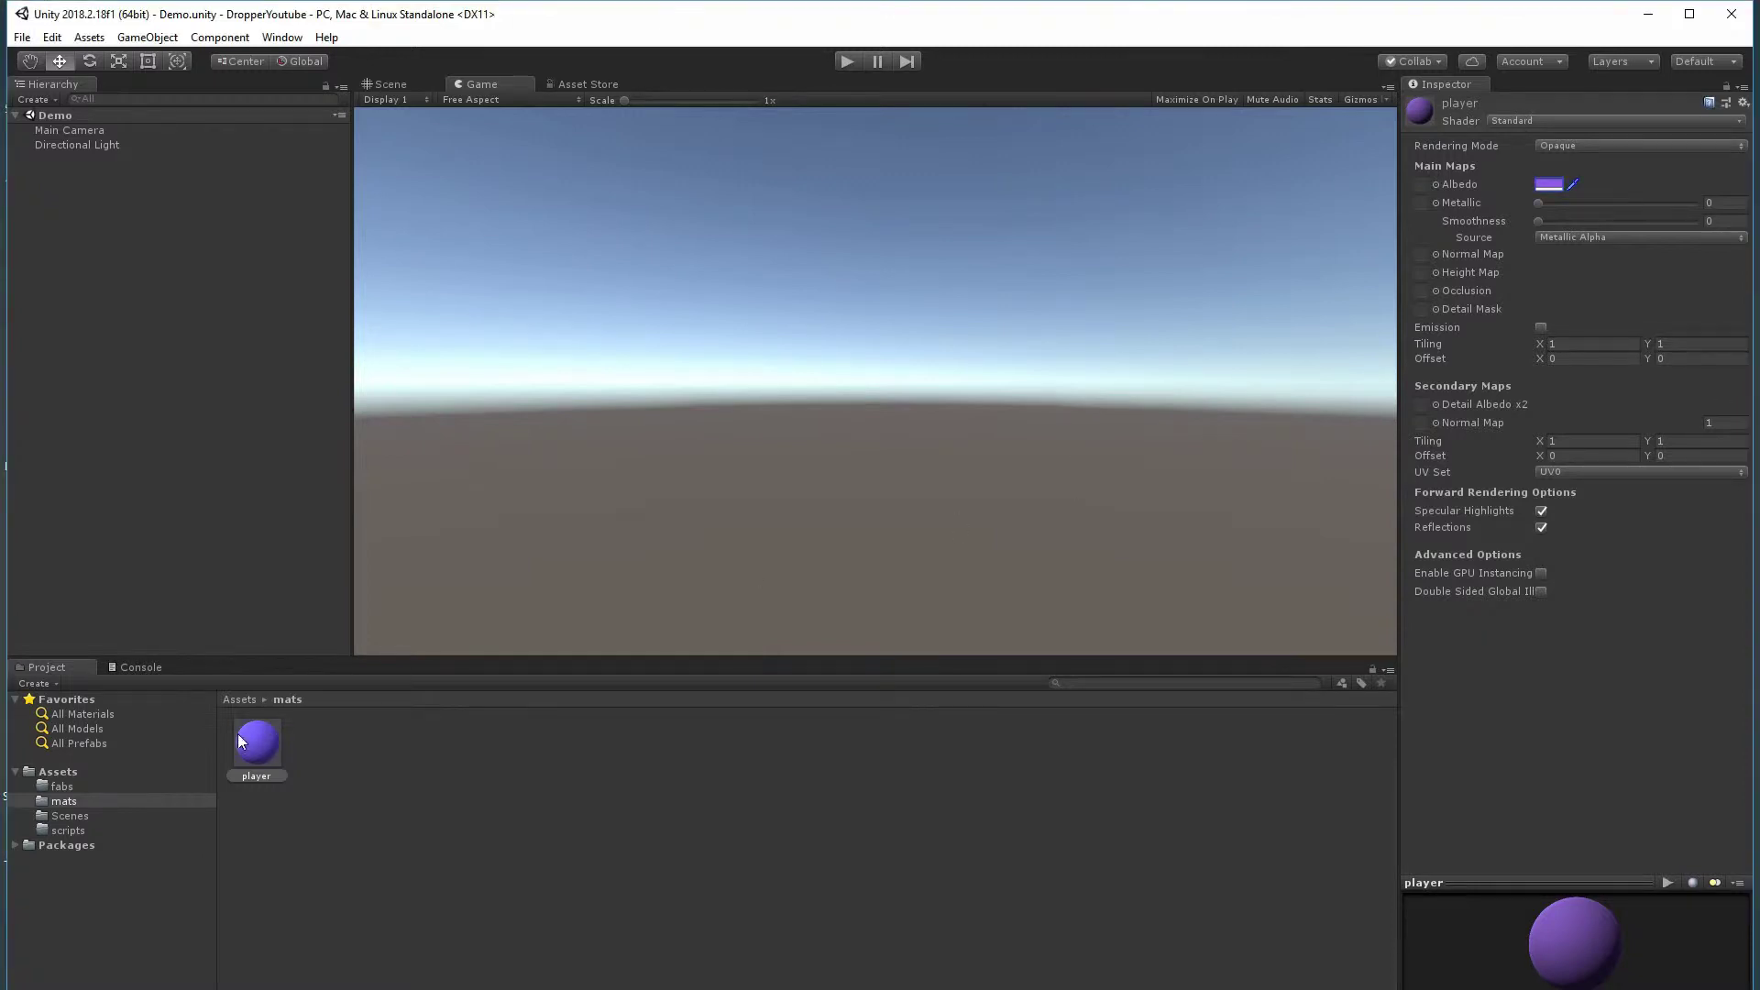
- Create a second material with smoothness 0 and black albedo, and rename it spout
{"action": "right_click", "coordinate": [359, 778]}
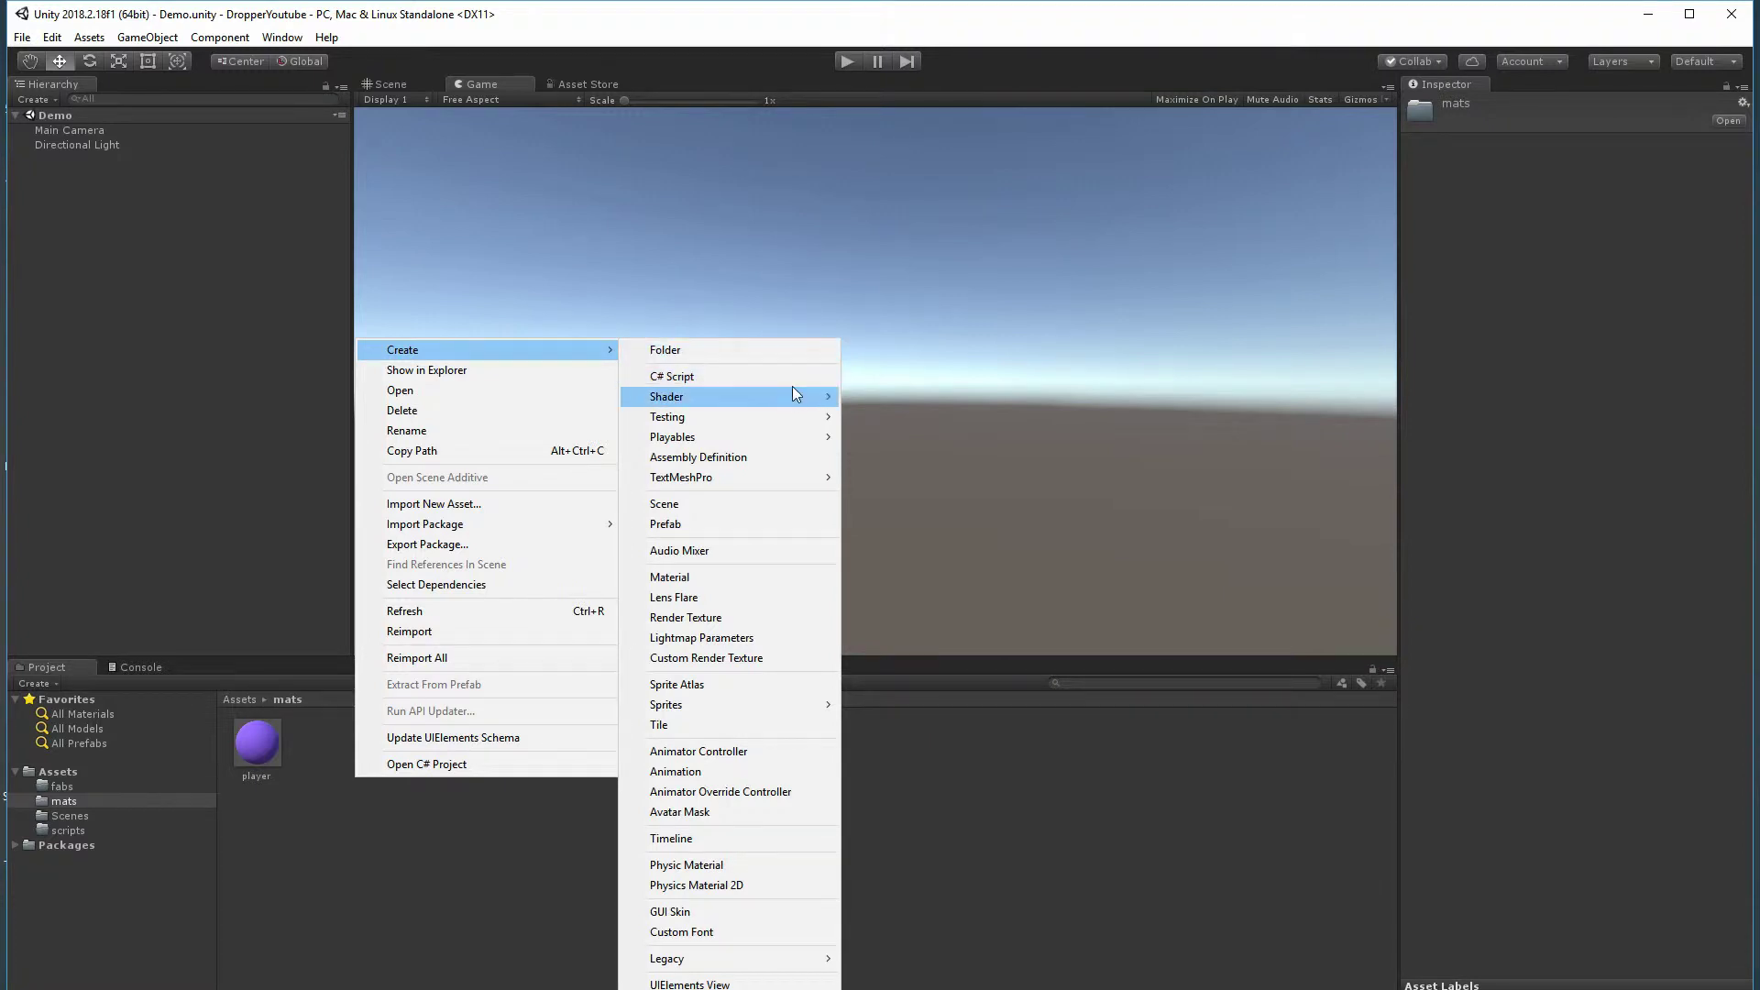
{"action": "left_click", "coordinate": [695, 577]}
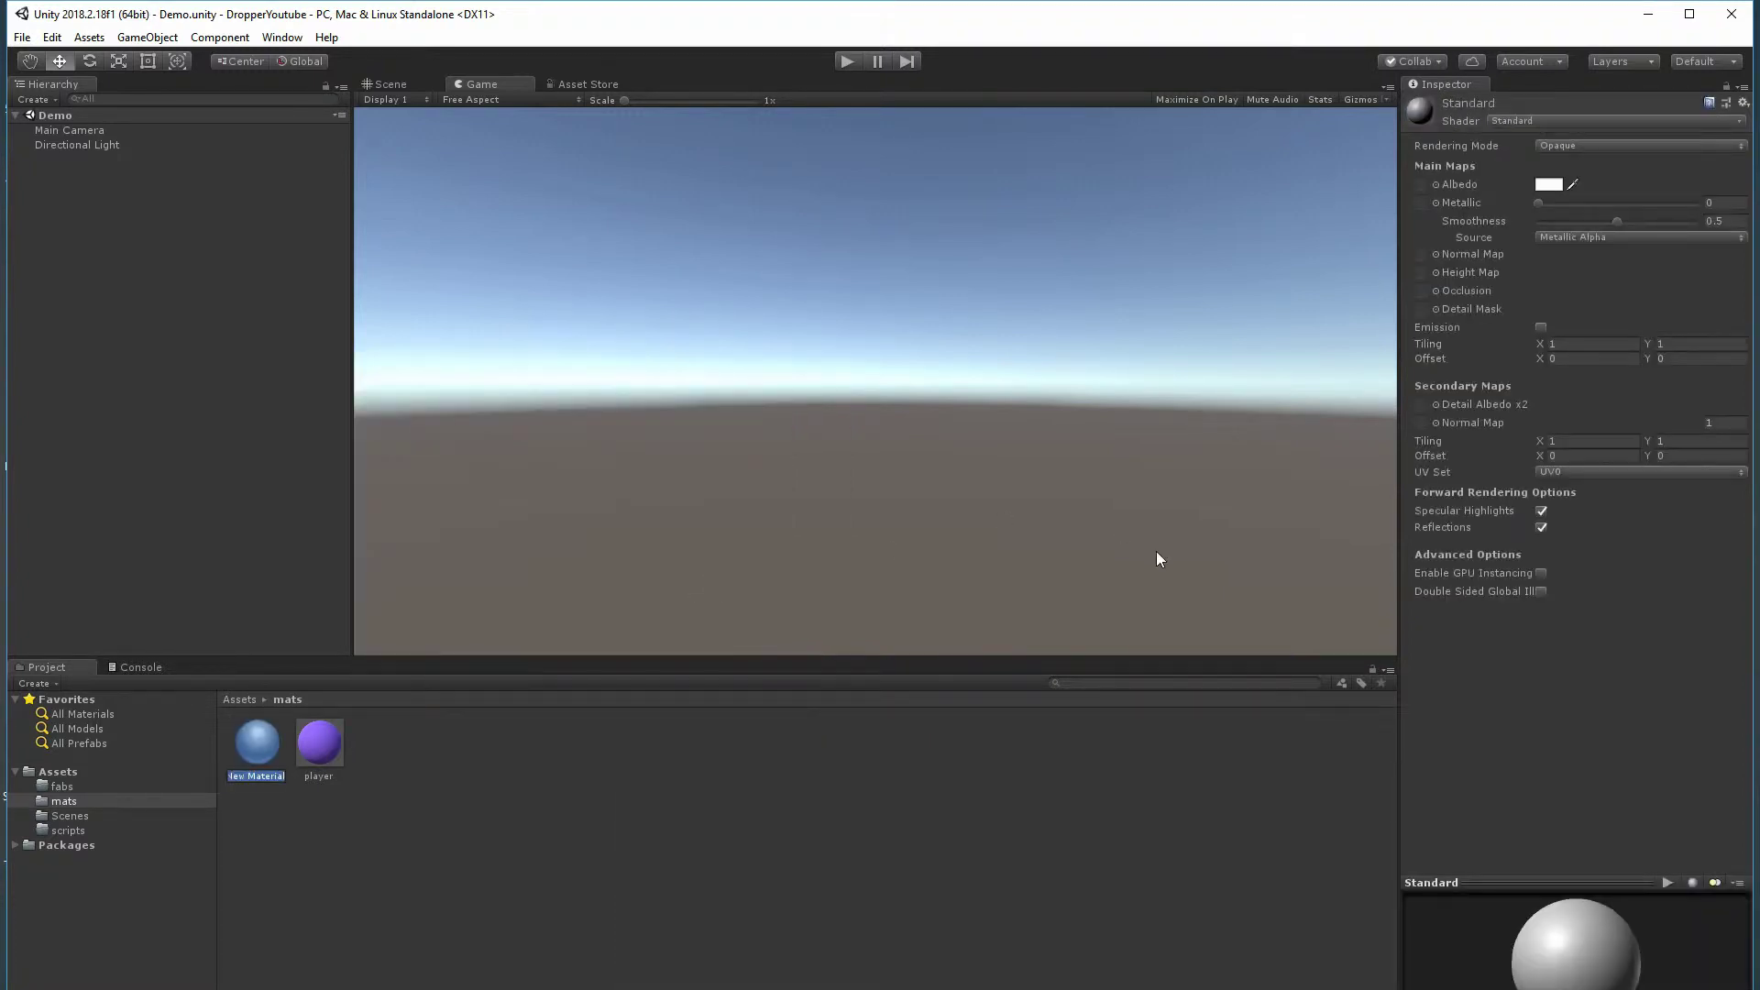
{"action": "left_click", "coordinate": [1617, 224]}
{"action": "left_click_drag", "start_coordinate": [1619, 224], "coordinate": [1541, 233]}
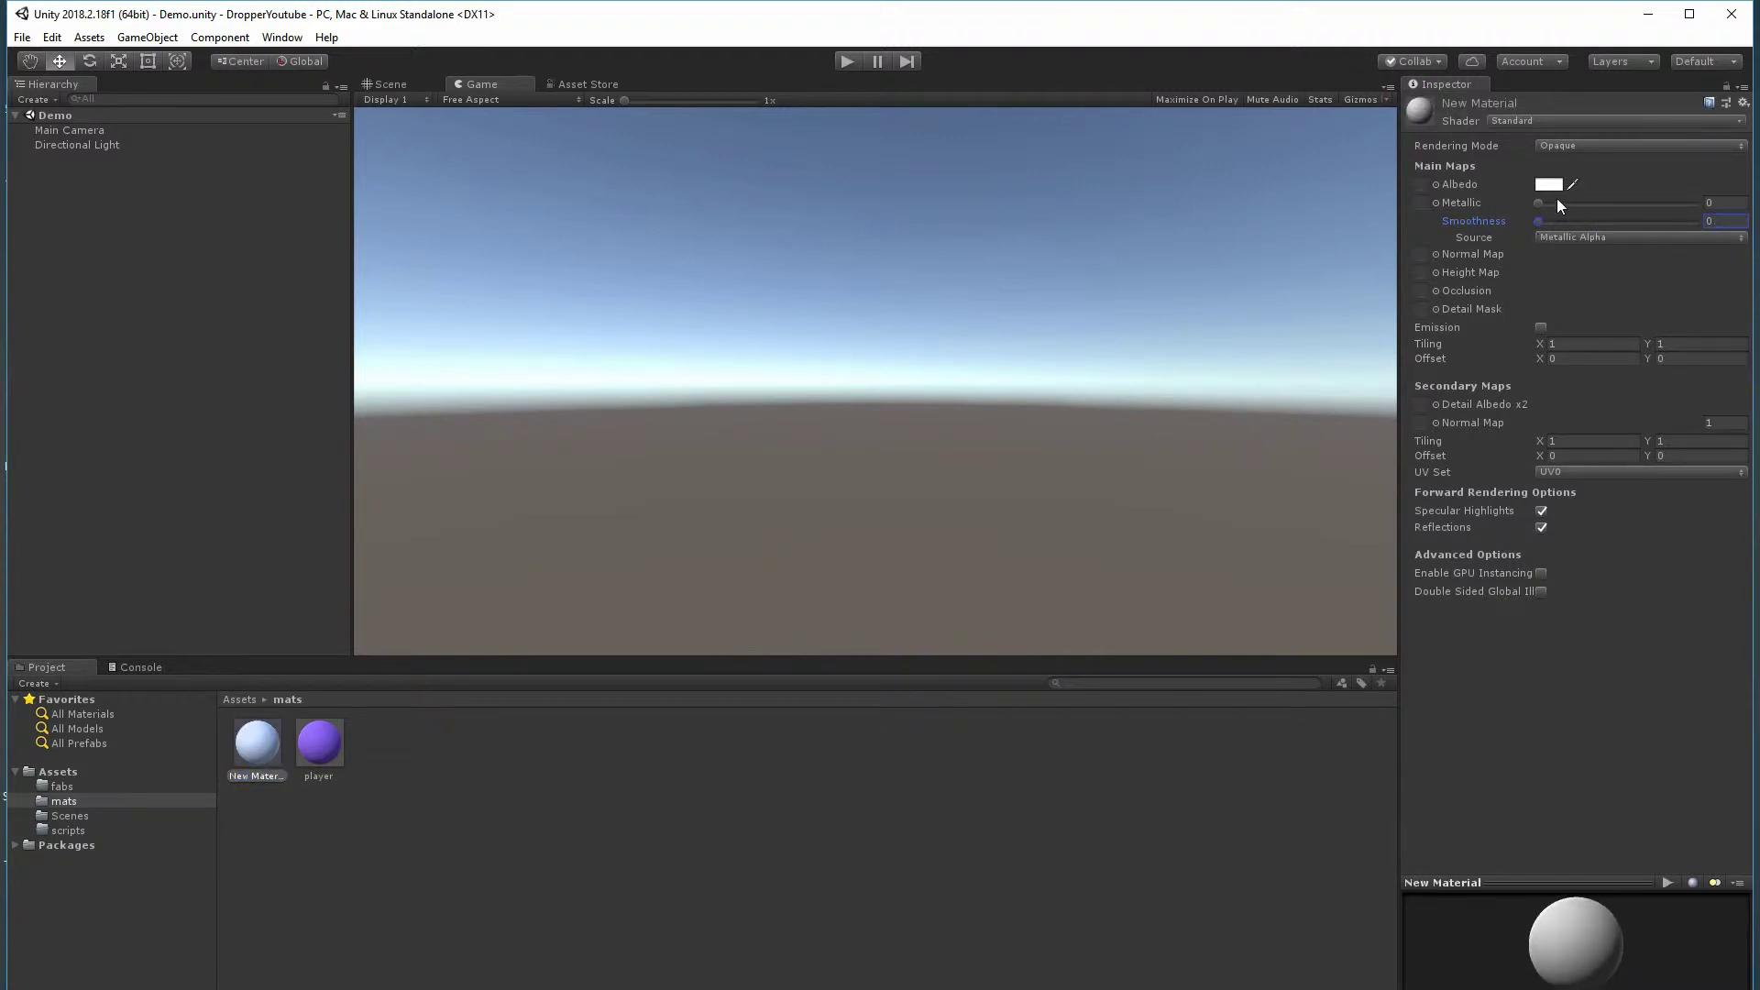
{"action": "left_click", "coordinate": [1552, 192]}
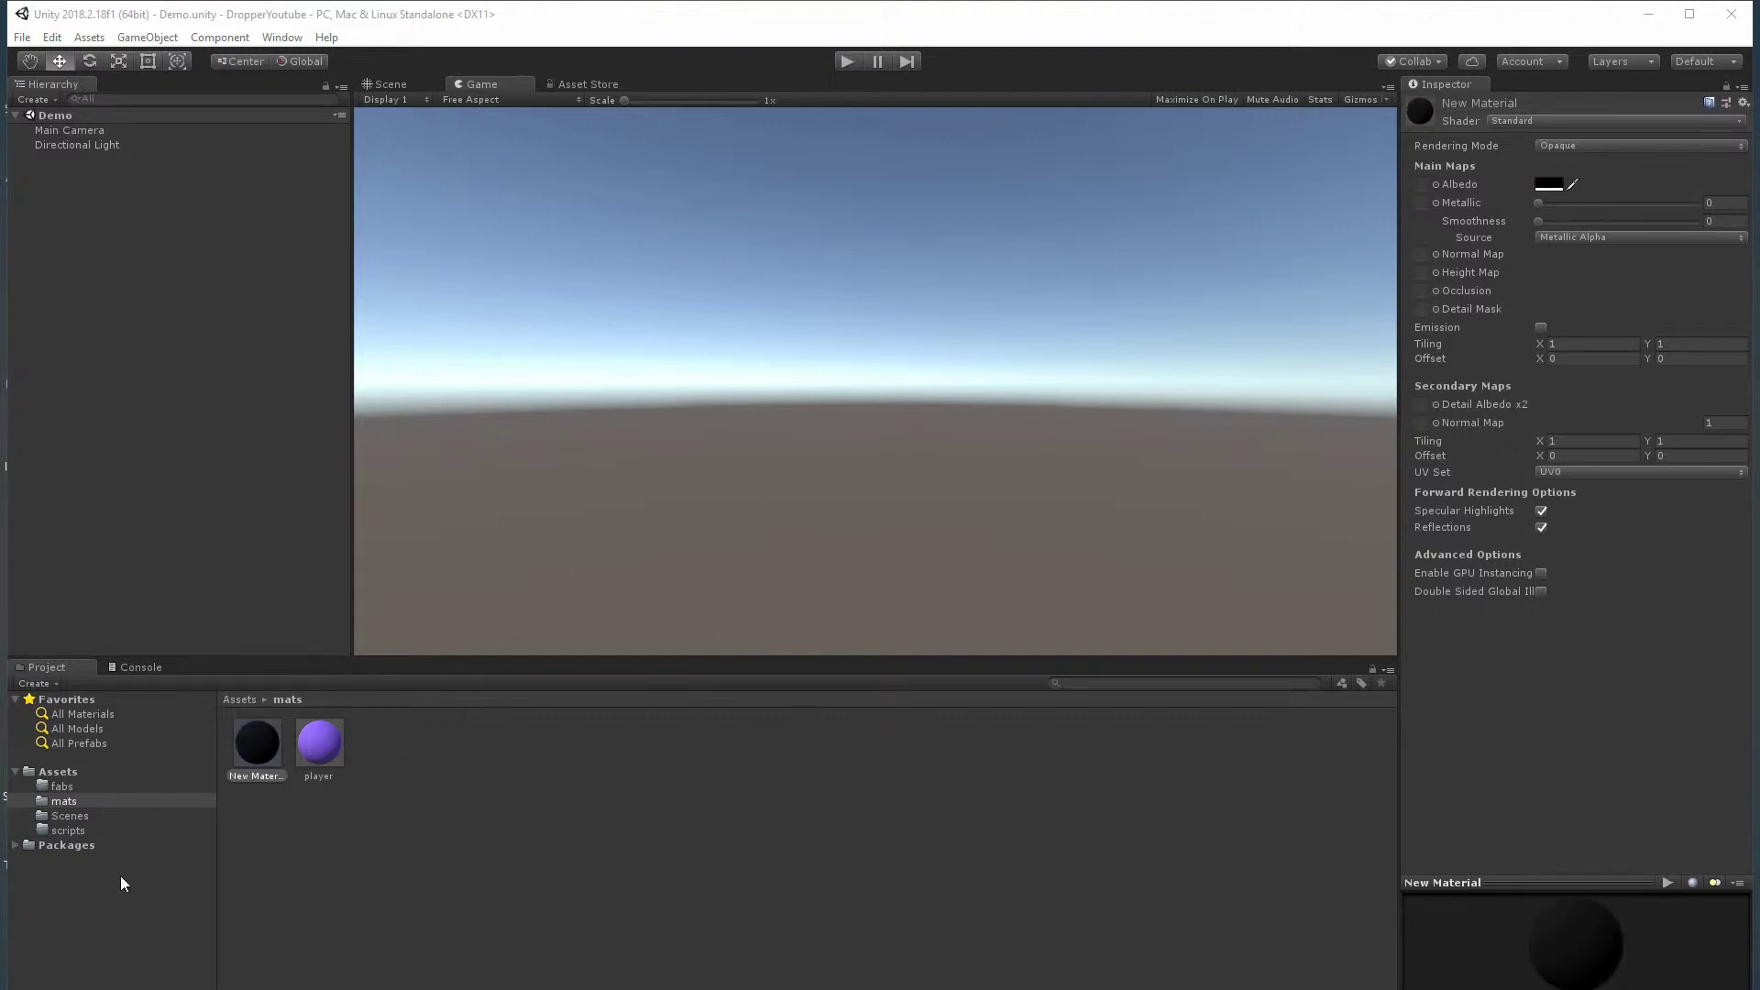
{"action": "right_click", "coordinate": [249, 775]}
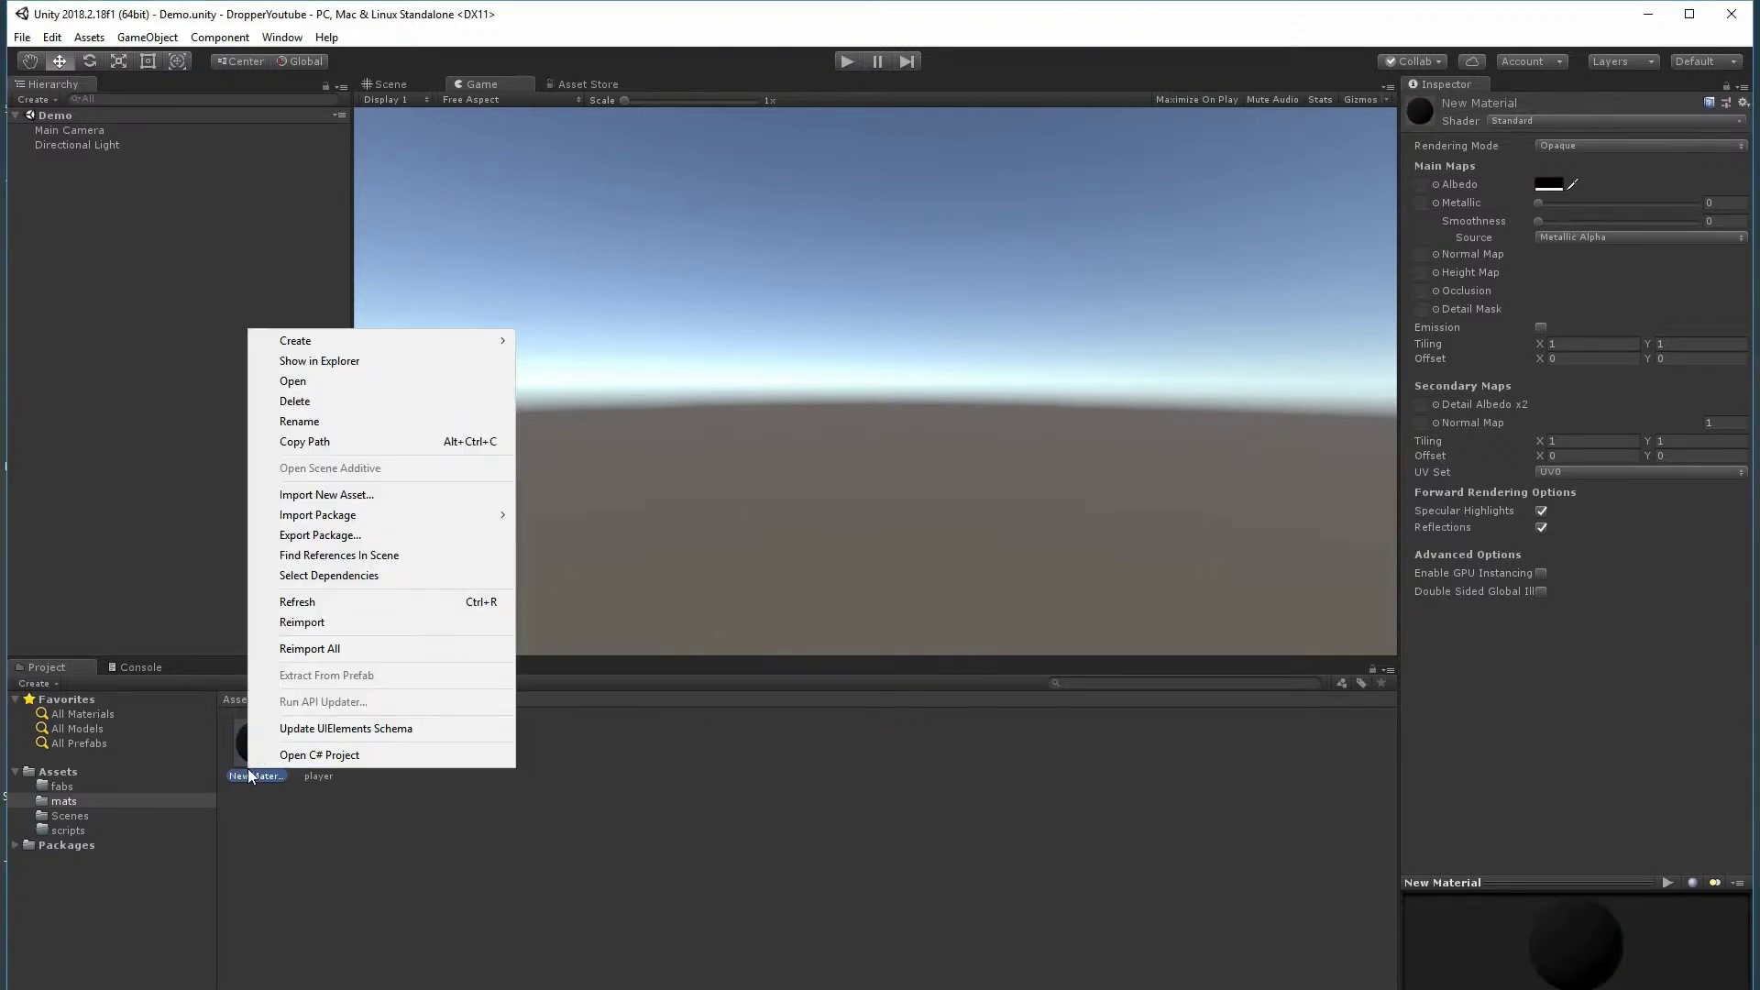
{"action": "left_click", "coordinate": [338, 419]}
{"action": "type", "text": "spout"}
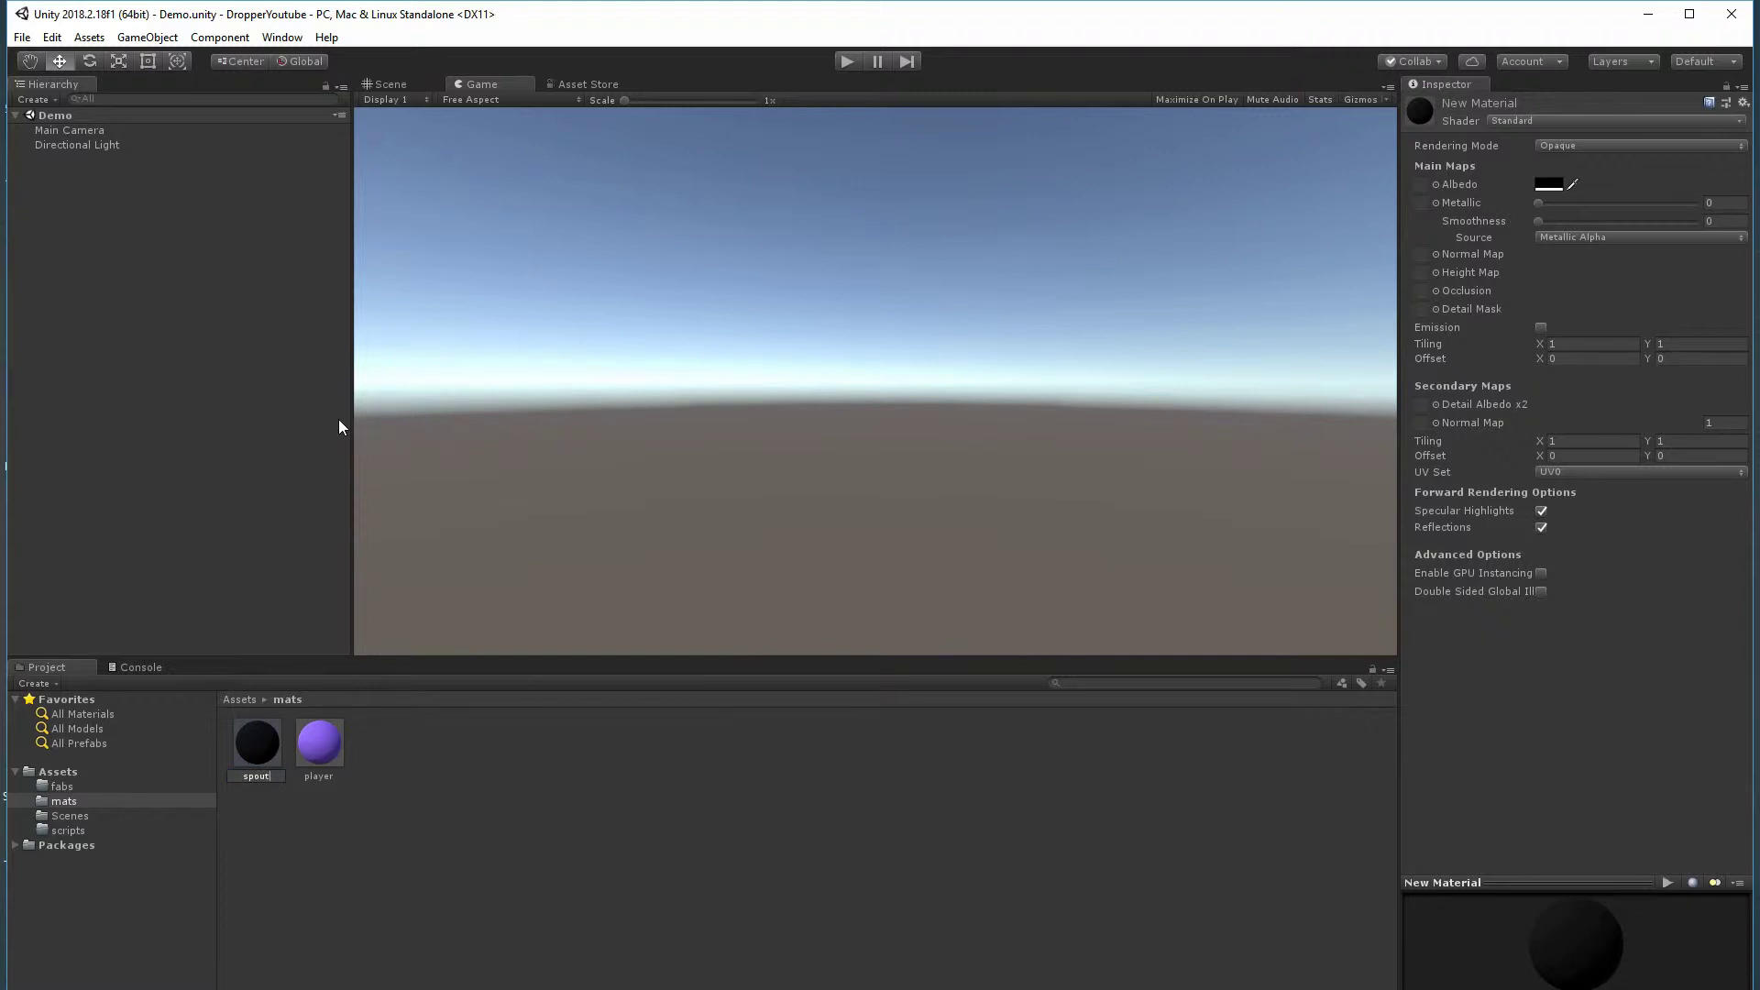
{"action": "key", "text": "Return"}
- Create a material named plat with smoothness 0 and red albedo, then deselect it
{"action": "right_click", "coordinate": [382, 789]}
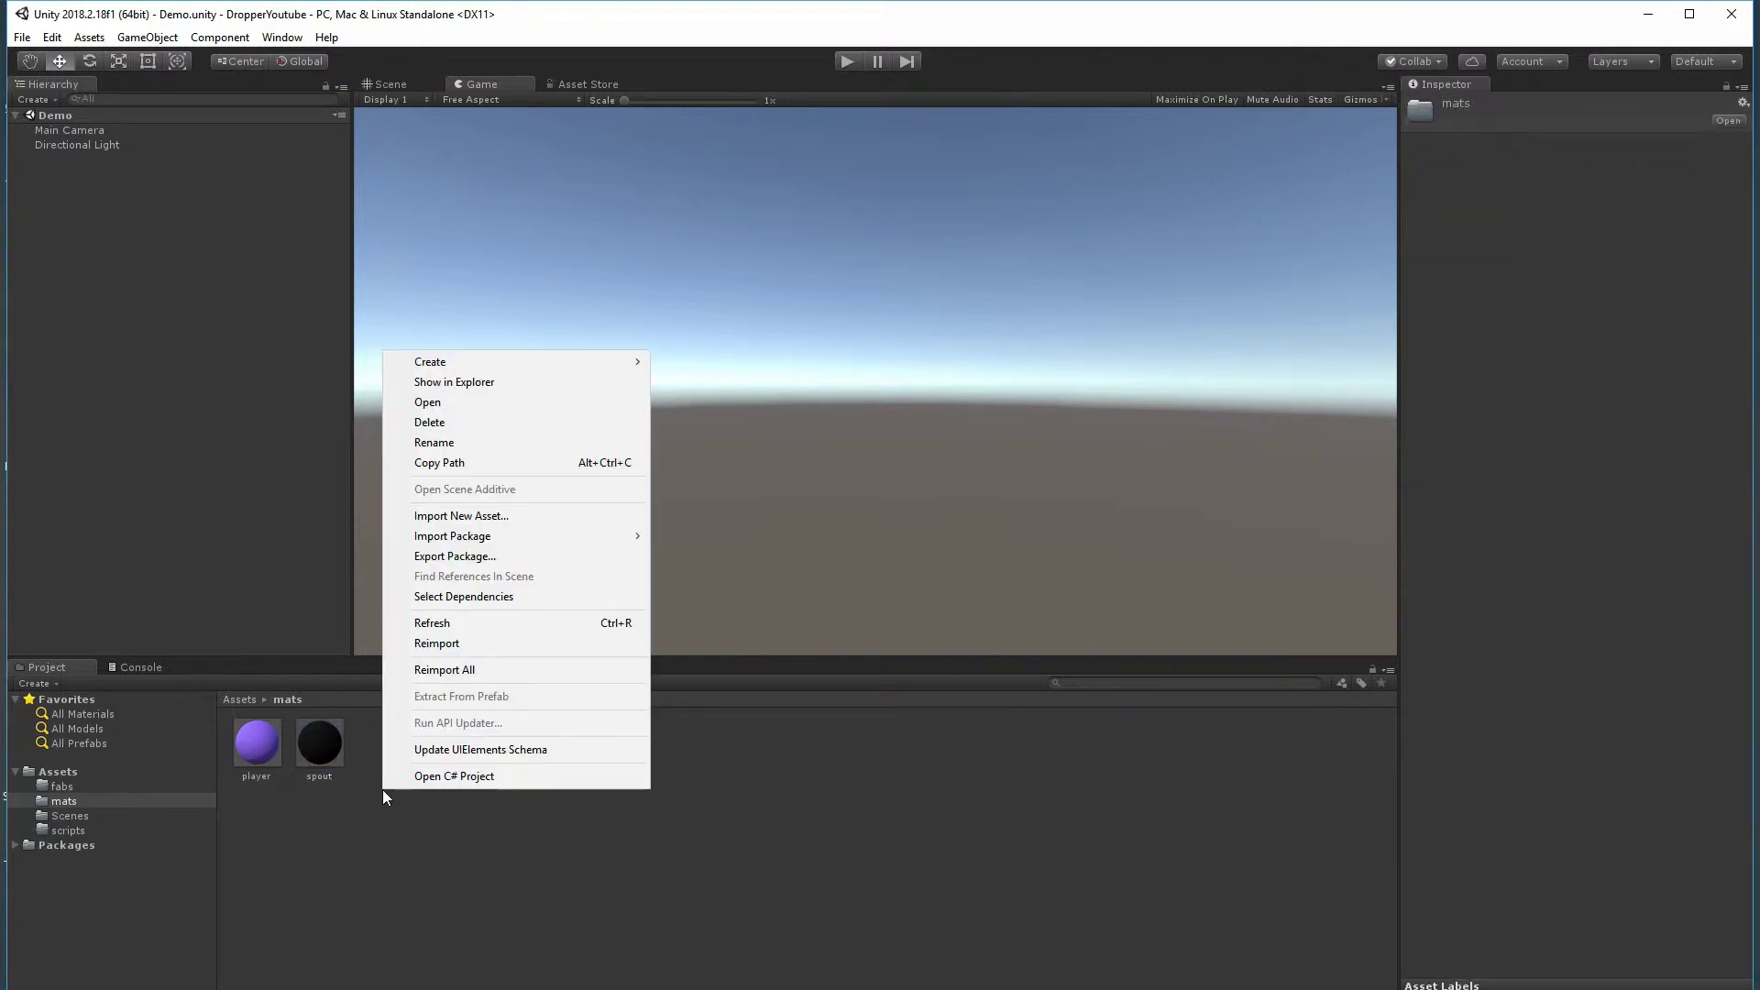
{"action": "mouse_move", "coordinate": [503, 363]}
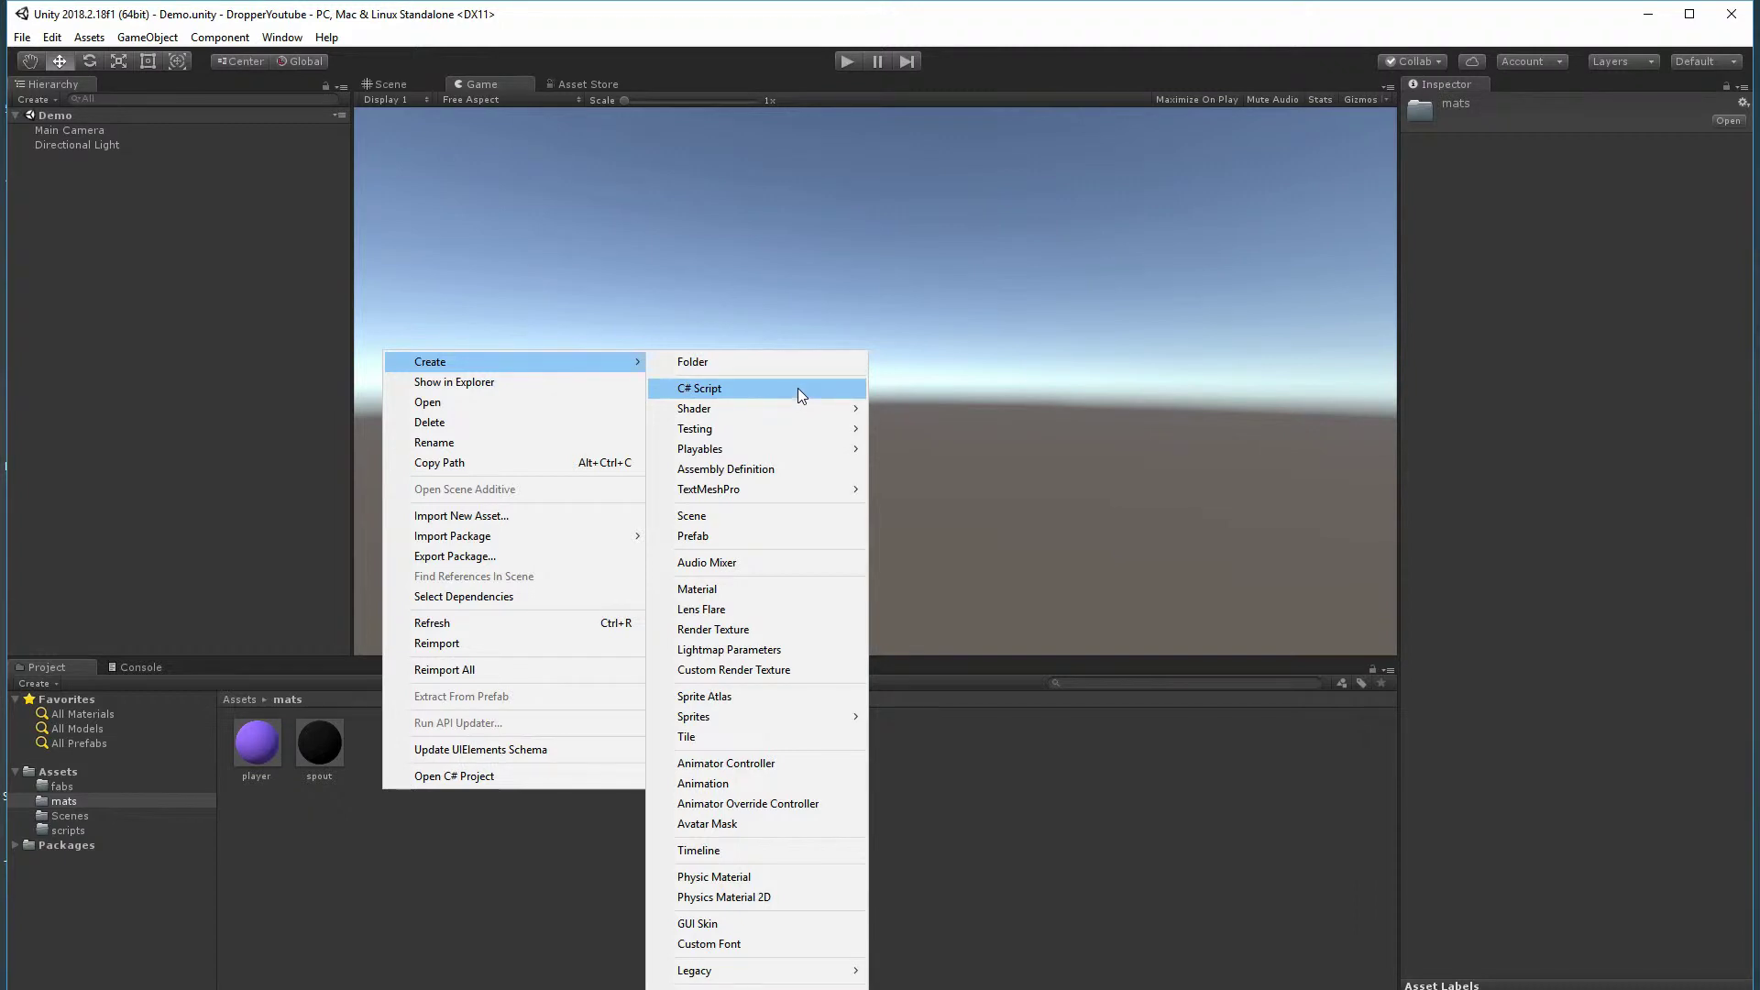
{"action": "left_click", "coordinate": [731, 595]}
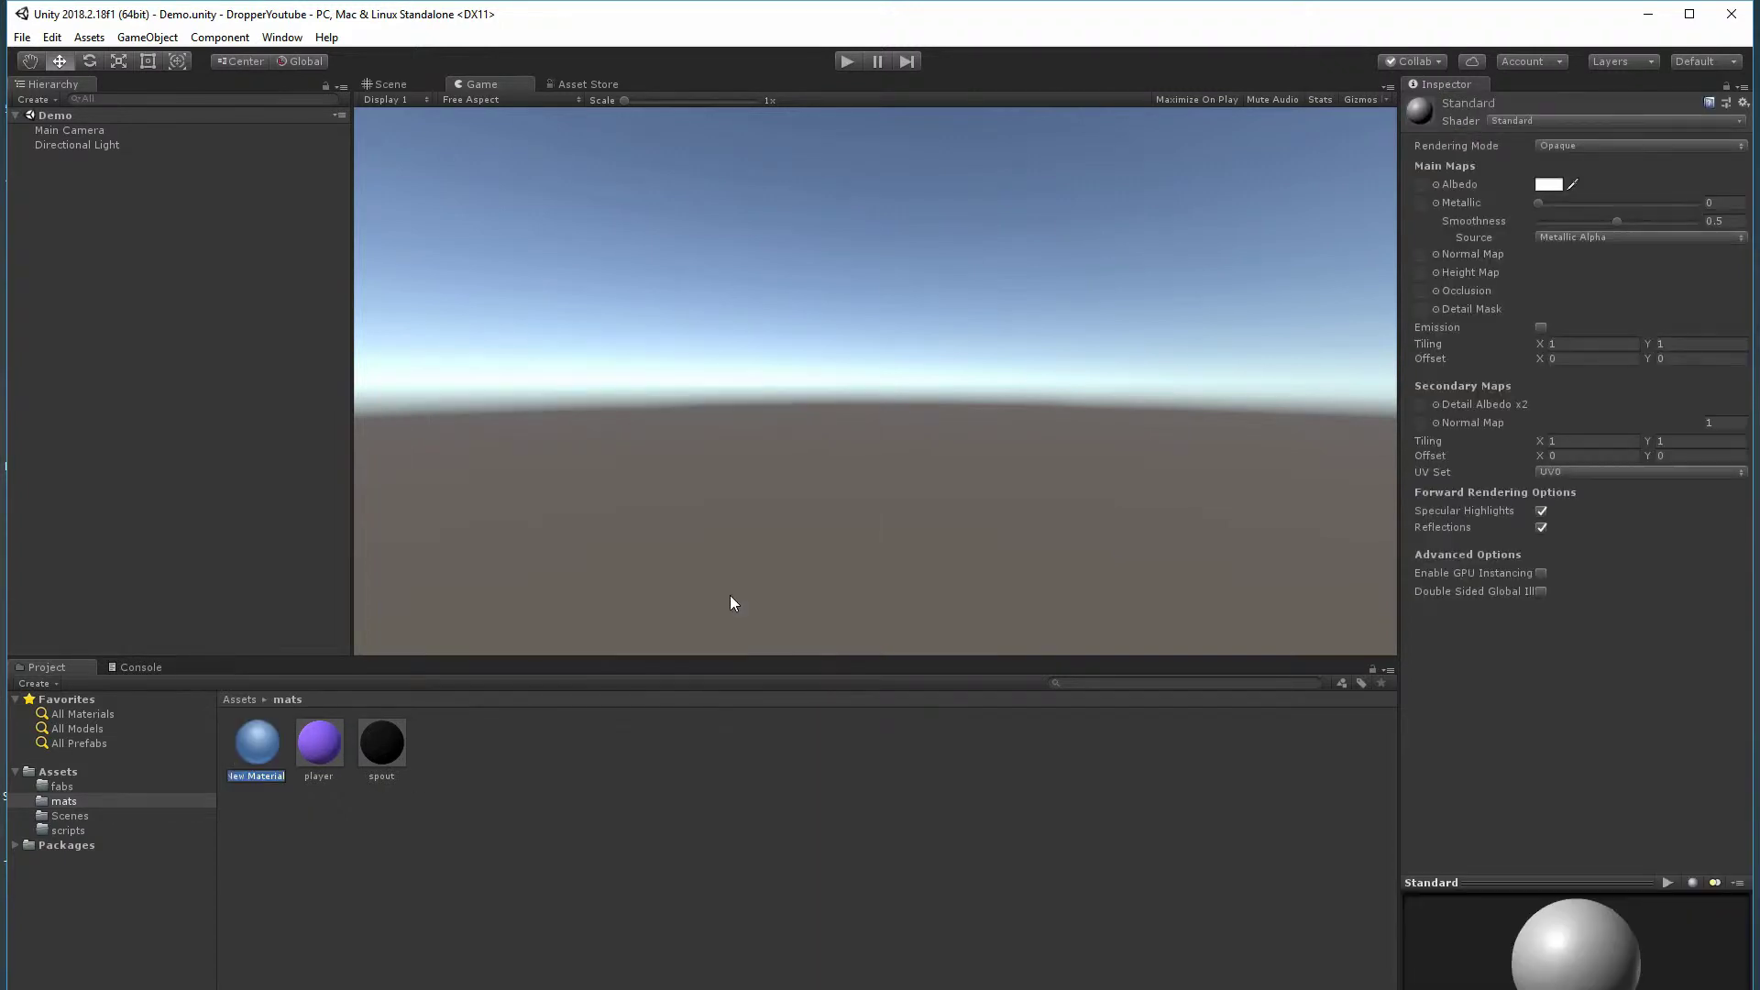
{"action": "type", "text": "plat"}
{"action": "key", "text": "Return"}
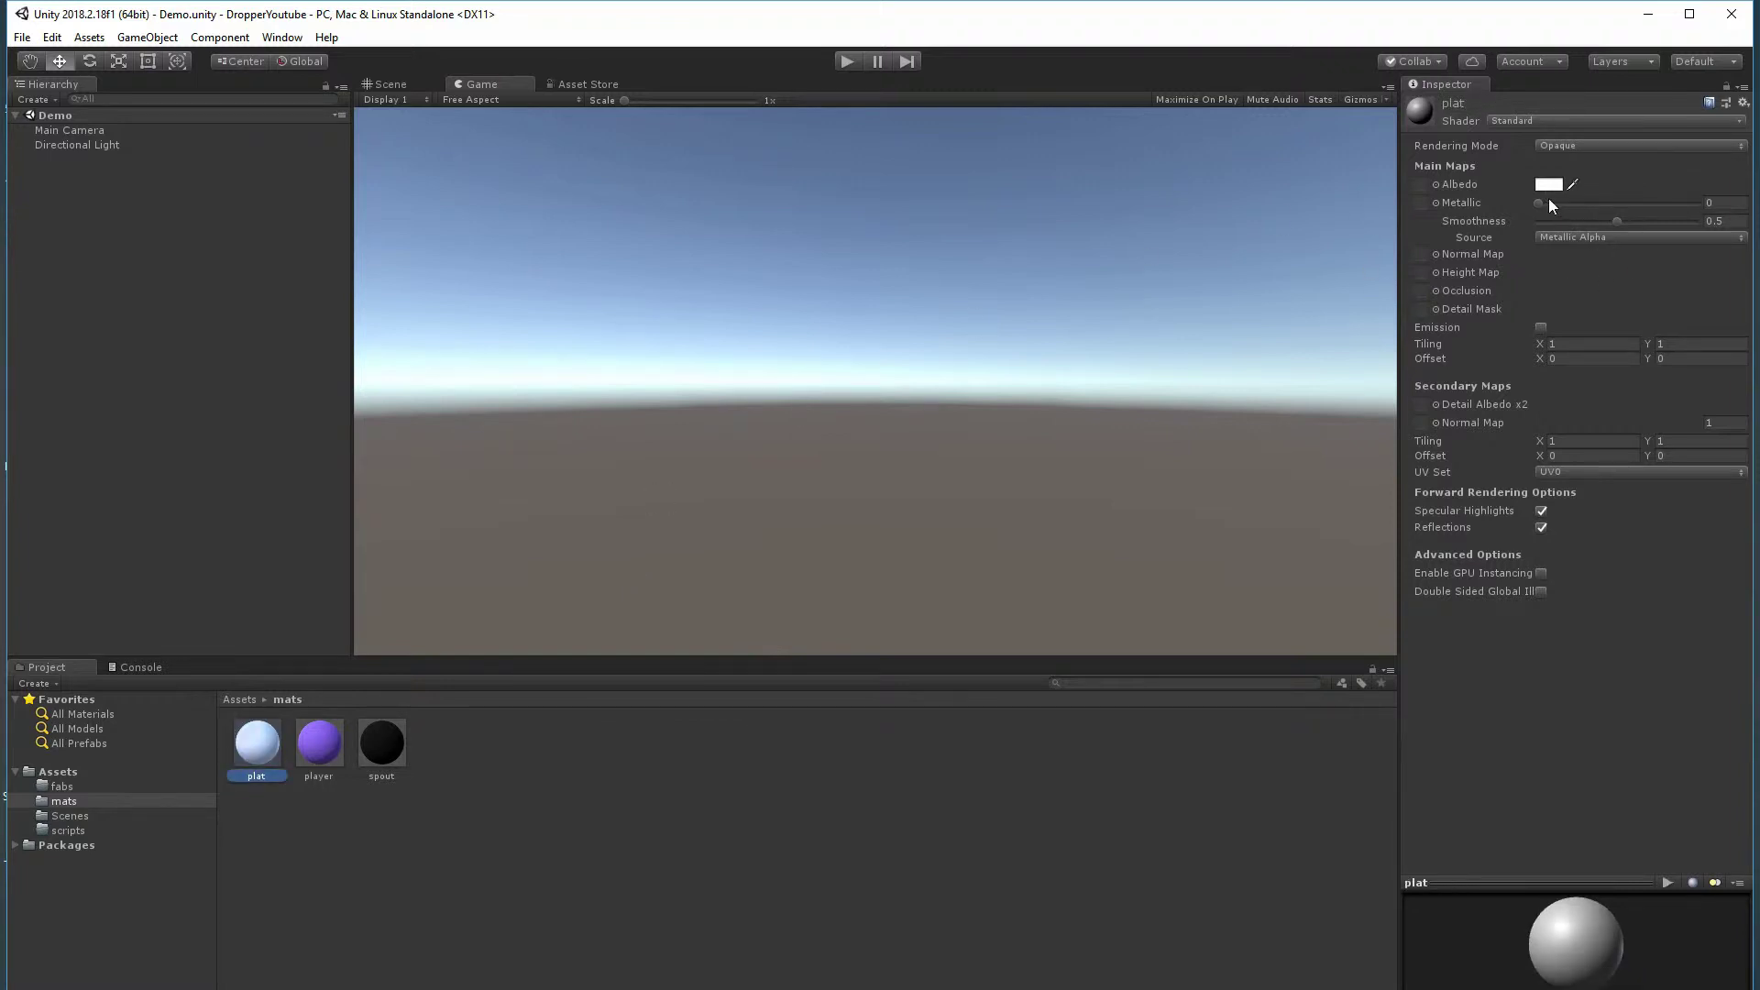
{"action": "left_click_drag", "start_coordinate": [1609, 220], "coordinate": [1522, 220]}
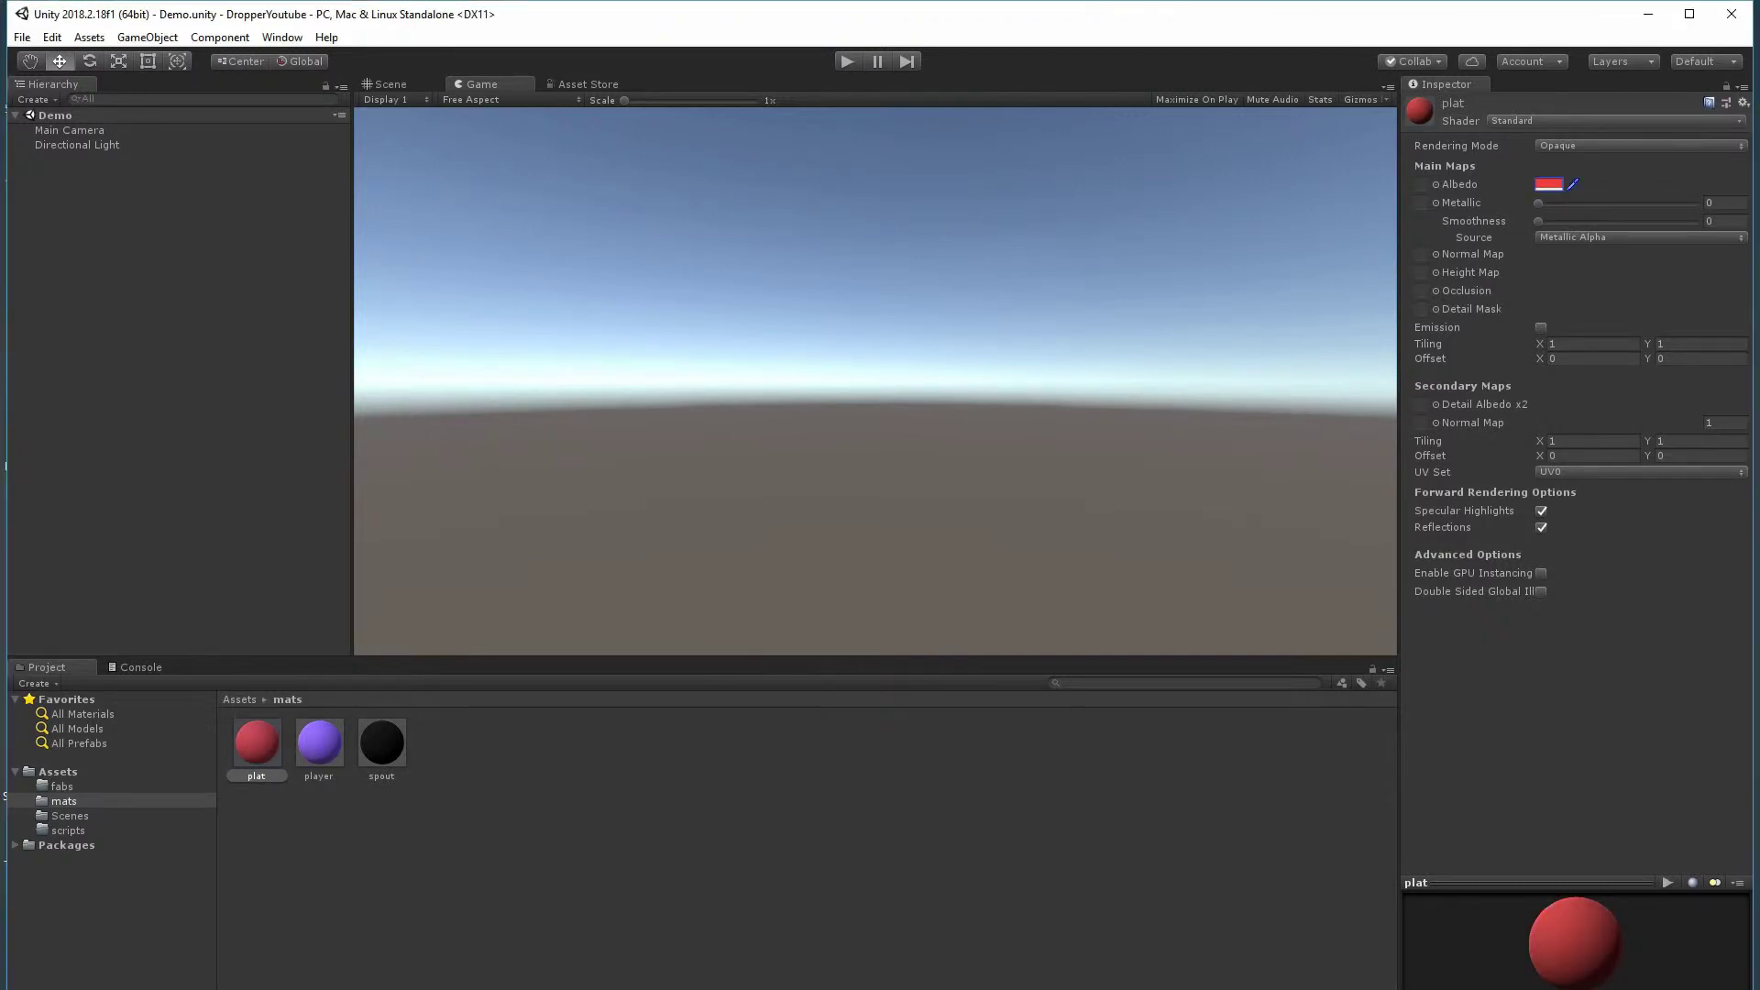
{"action": "left_click", "coordinate": [465, 781]}
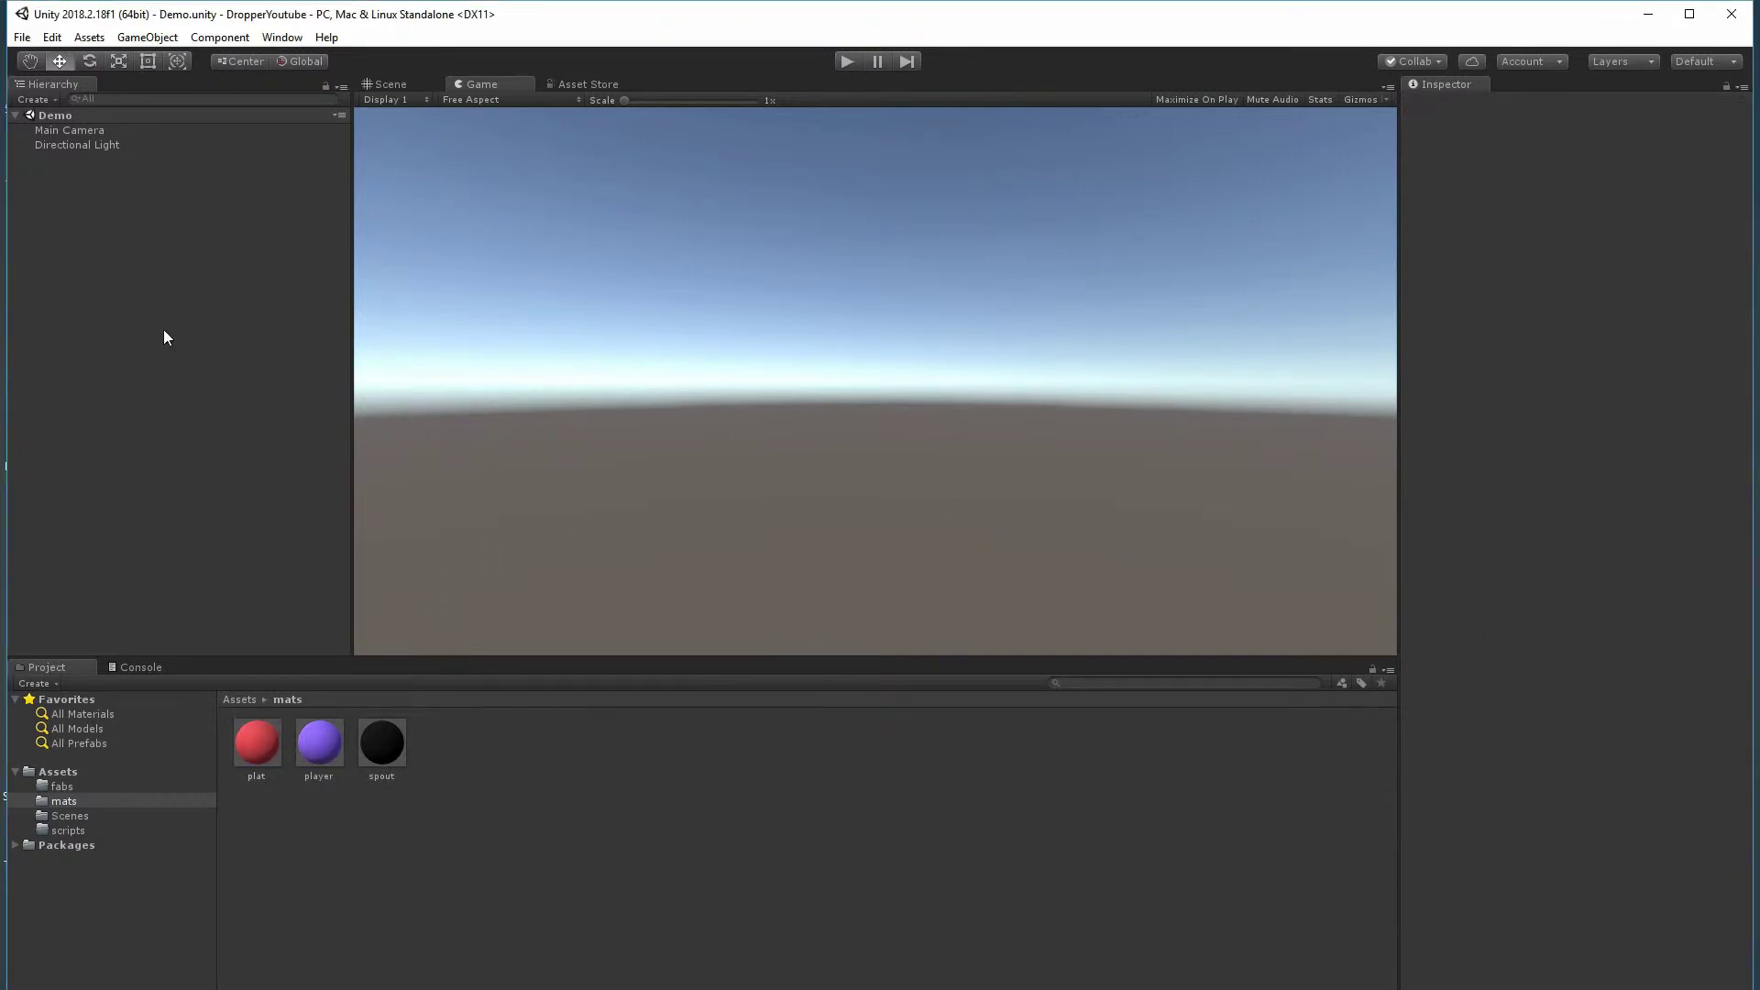
{"action": "left_click", "coordinate": [69, 797]}
- Return to the Assets folder and add a 3D Cube from the Hierarchy
{"action": "left_click", "coordinate": [64, 788]}
{"action": "left_click", "coordinate": [64, 815]}
{"action": "left_click", "coordinate": [57, 772]}
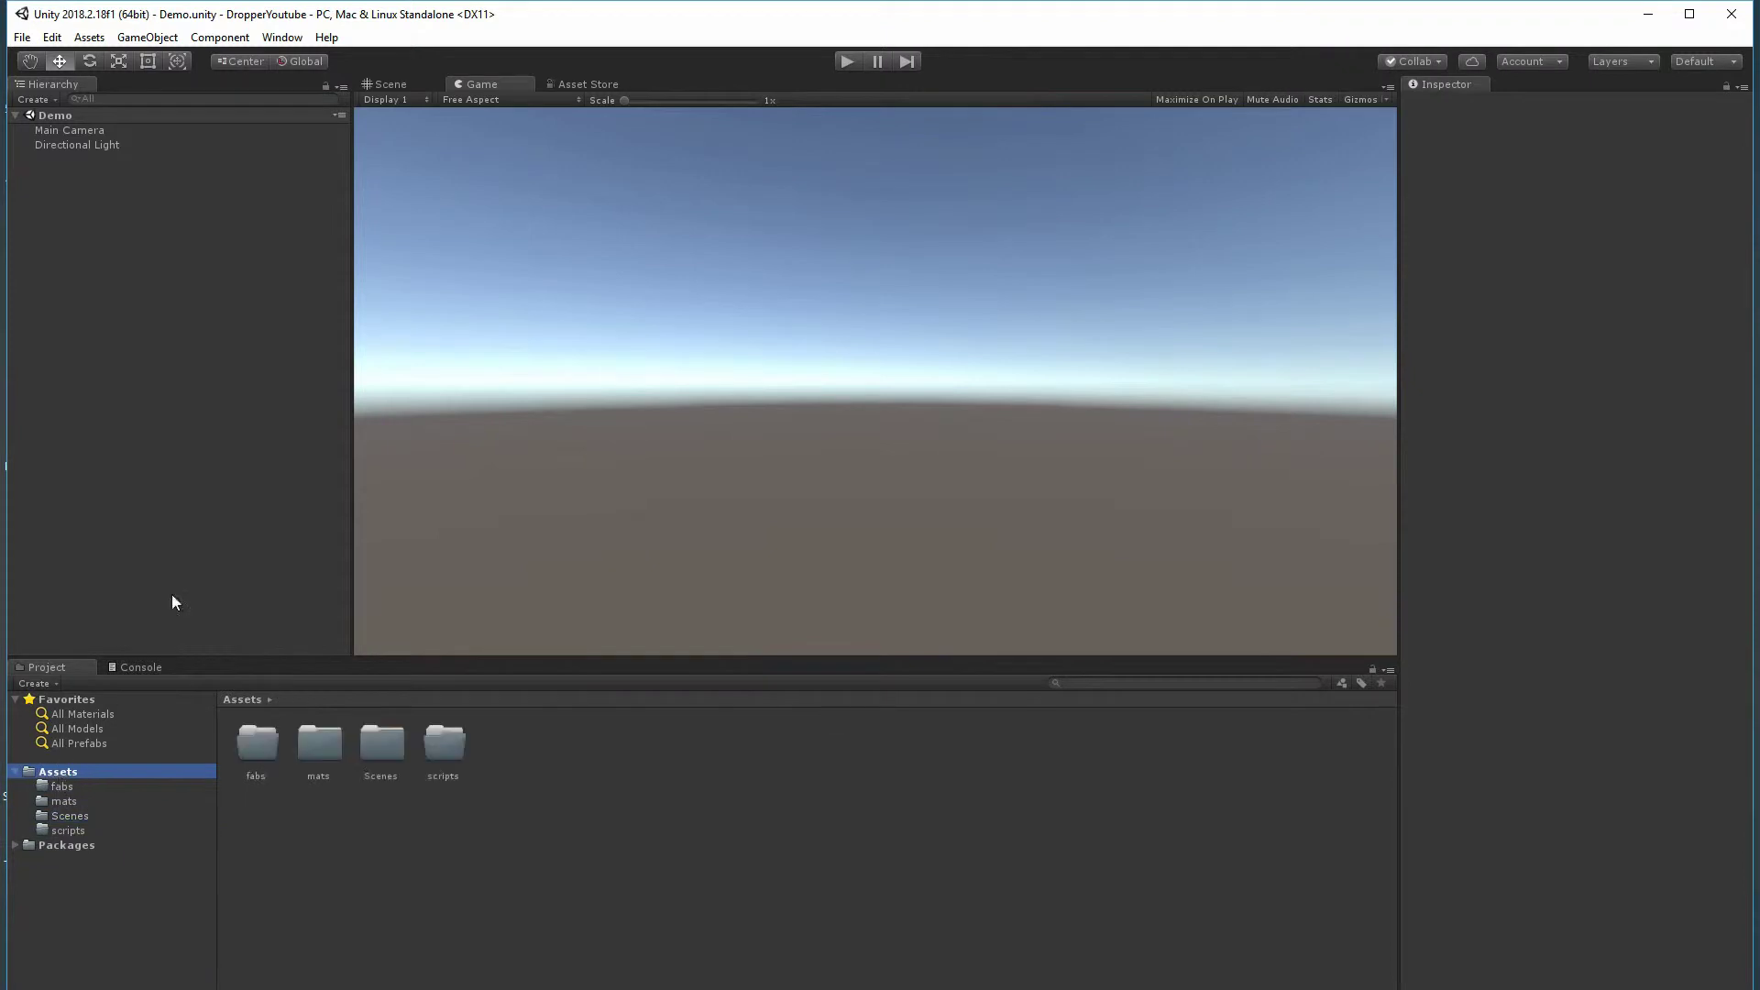
{"action": "right_click", "coordinate": [77, 243]}
{"action": "mouse_move", "coordinate": [183, 414]}
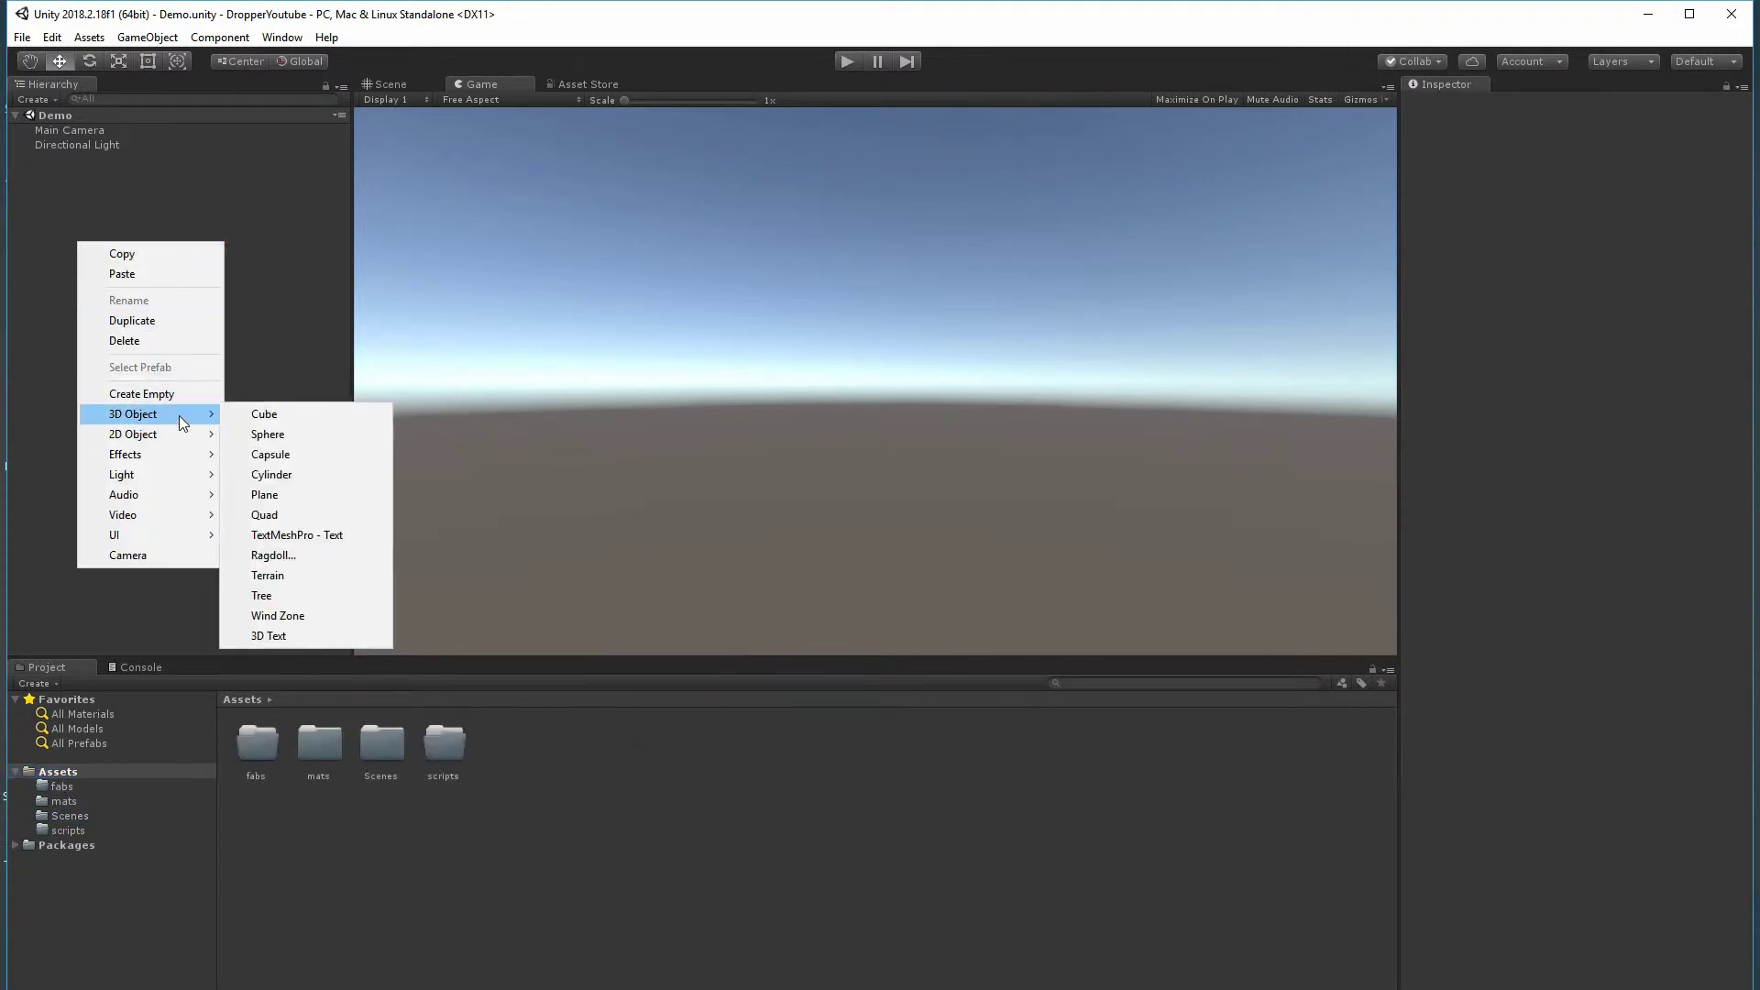
{"action": "left_click", "coordinate": [299, 416]}
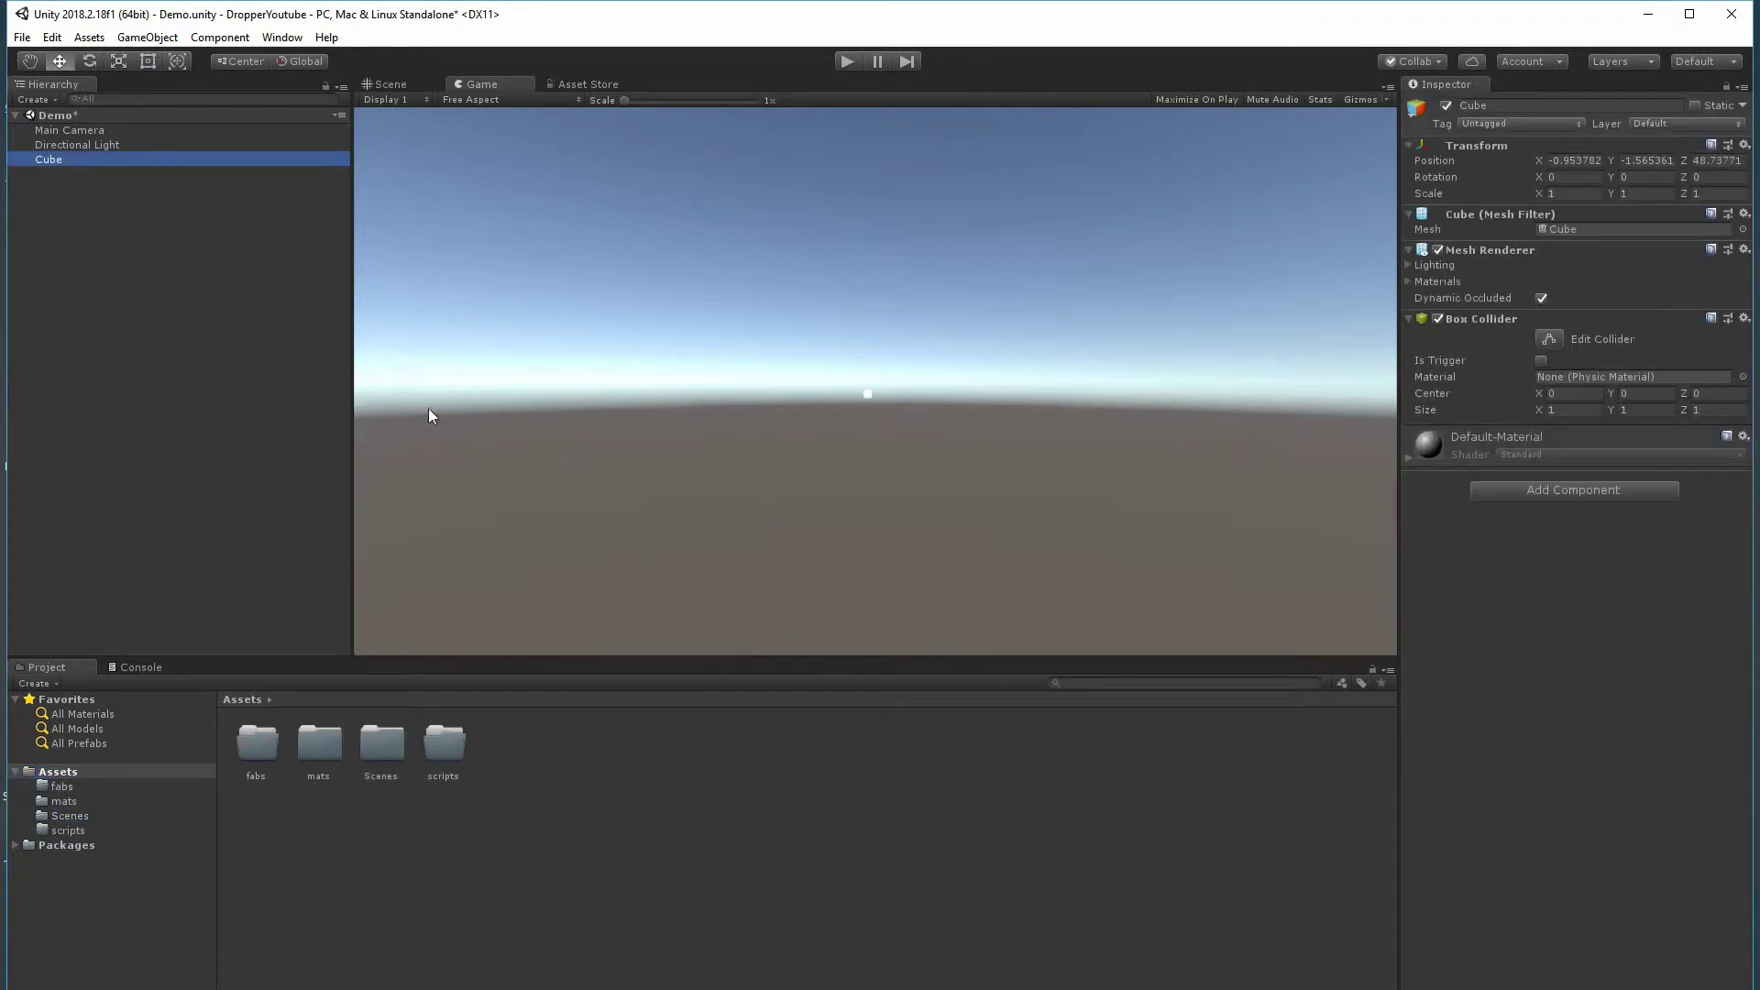
{"action": "left_click", "coordinate": [1566, 162]}
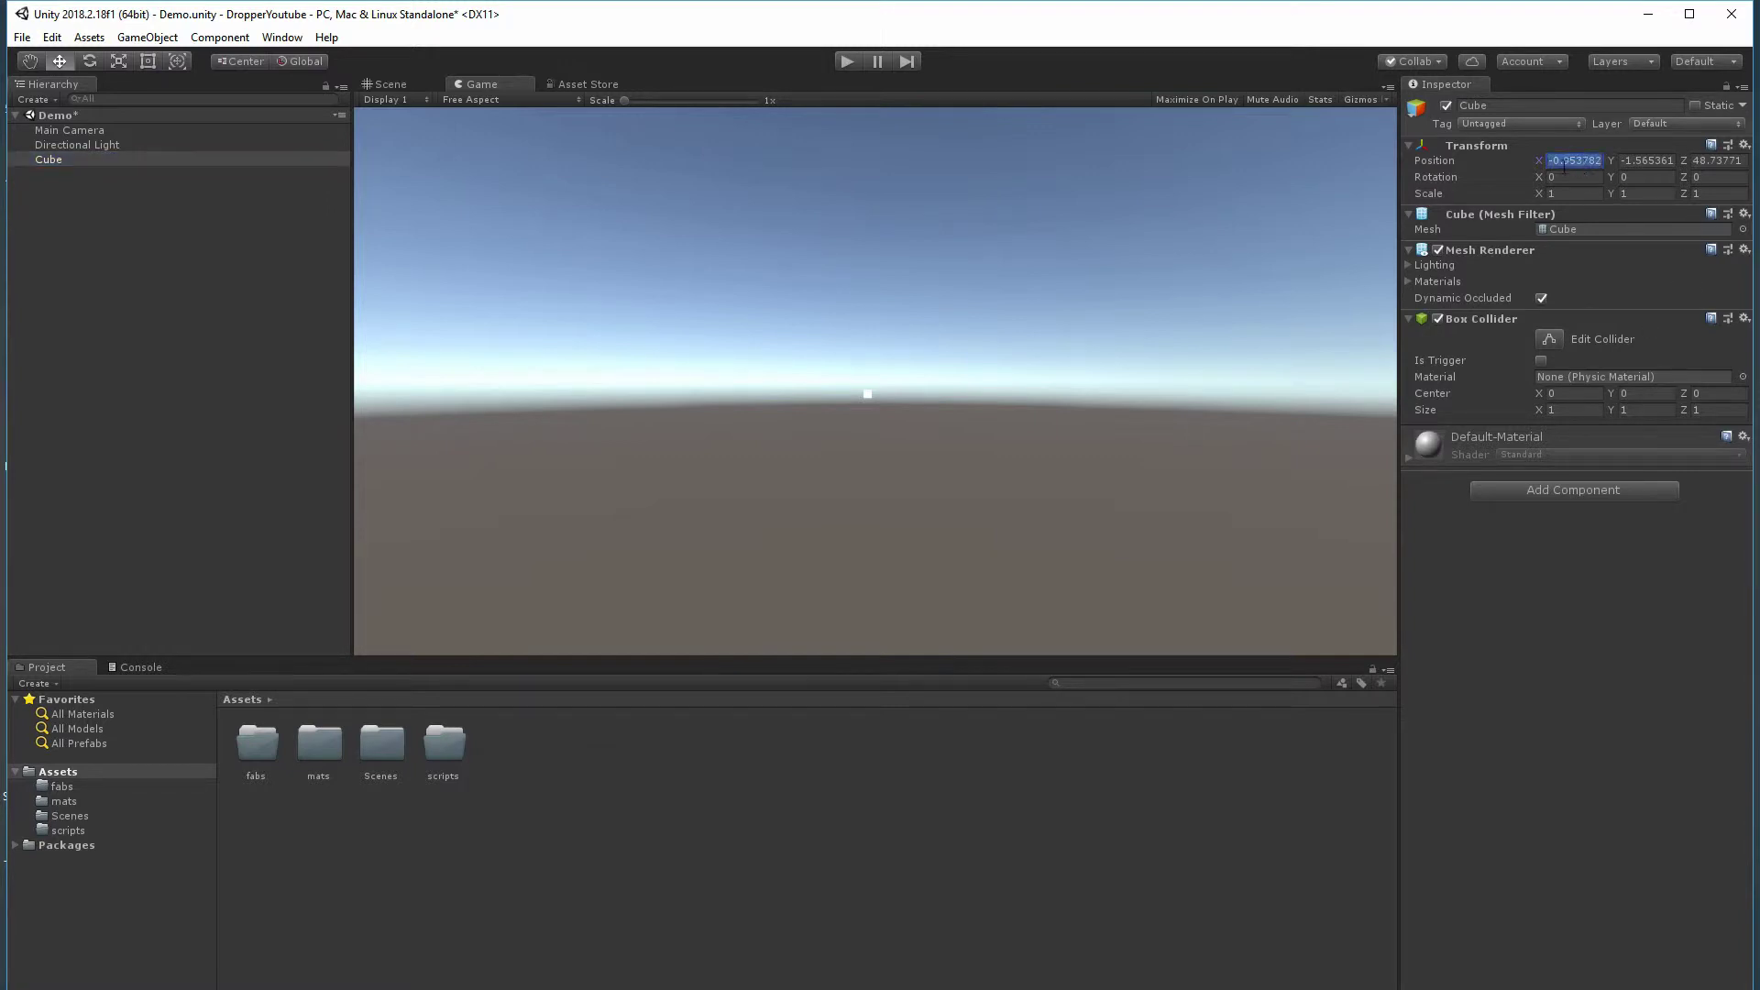
- Set the cube's Position X to 0 and Y to 2, checking the Scene and Game views
{"action": "left_click", "coordinate": [392, 85]}
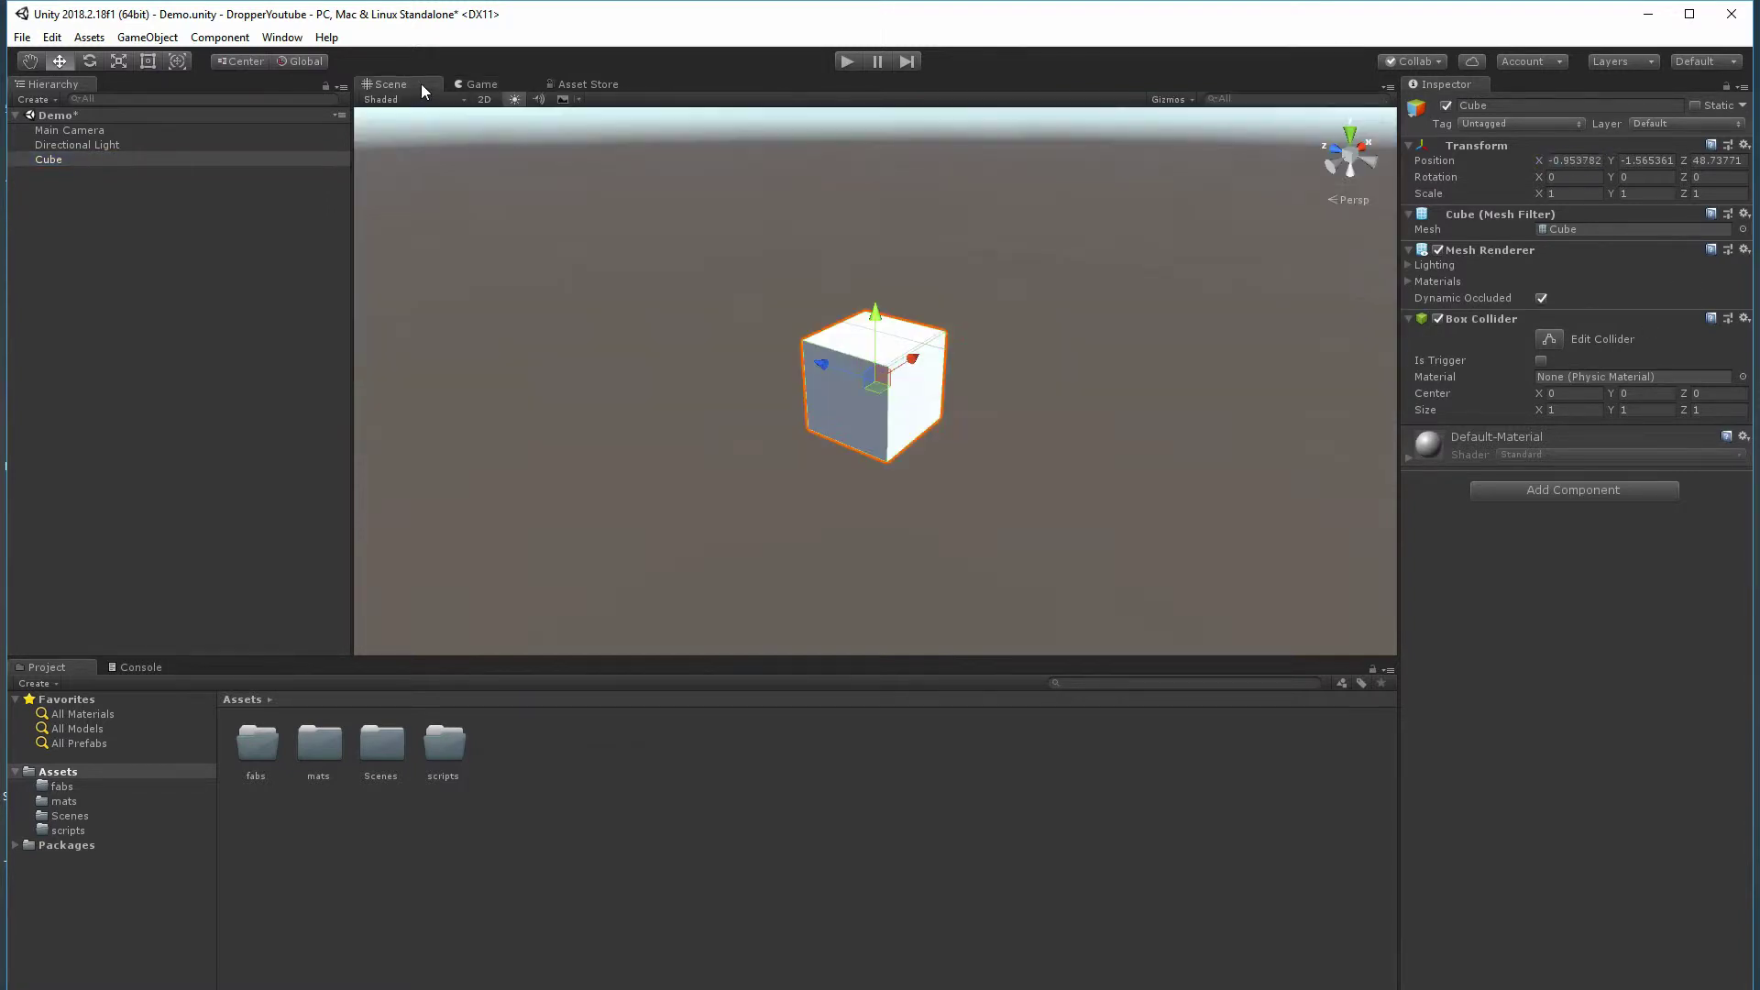
{"action": "left_click", "coordinate": [489, 85]}
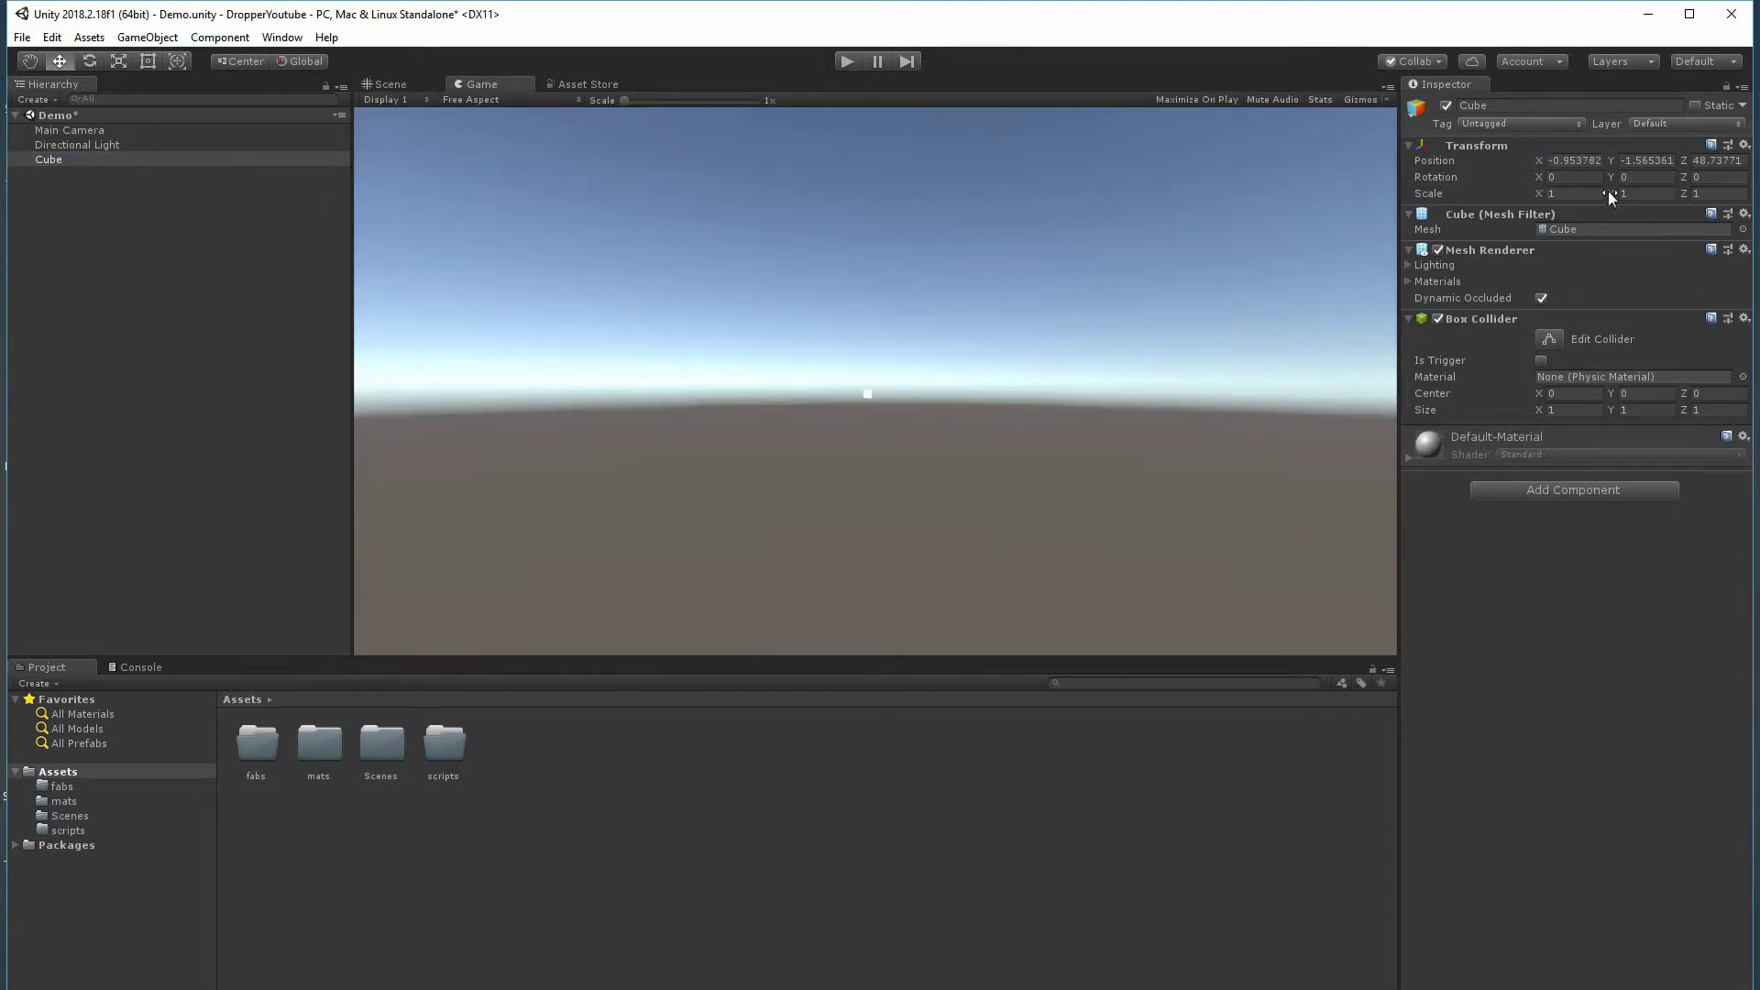
{"action": "left_click", "coordinate": [1600, 162]}
{"action": "type", "text": "0"}
{"action": "left_click", "coordinate": [1661, 162]}
{"action": "type", "text": "0"}
- Set the cube's Position Z to -4, correcting an earlier -3 entry
{"action": "left_click", "coordinate": [1717, 161]}
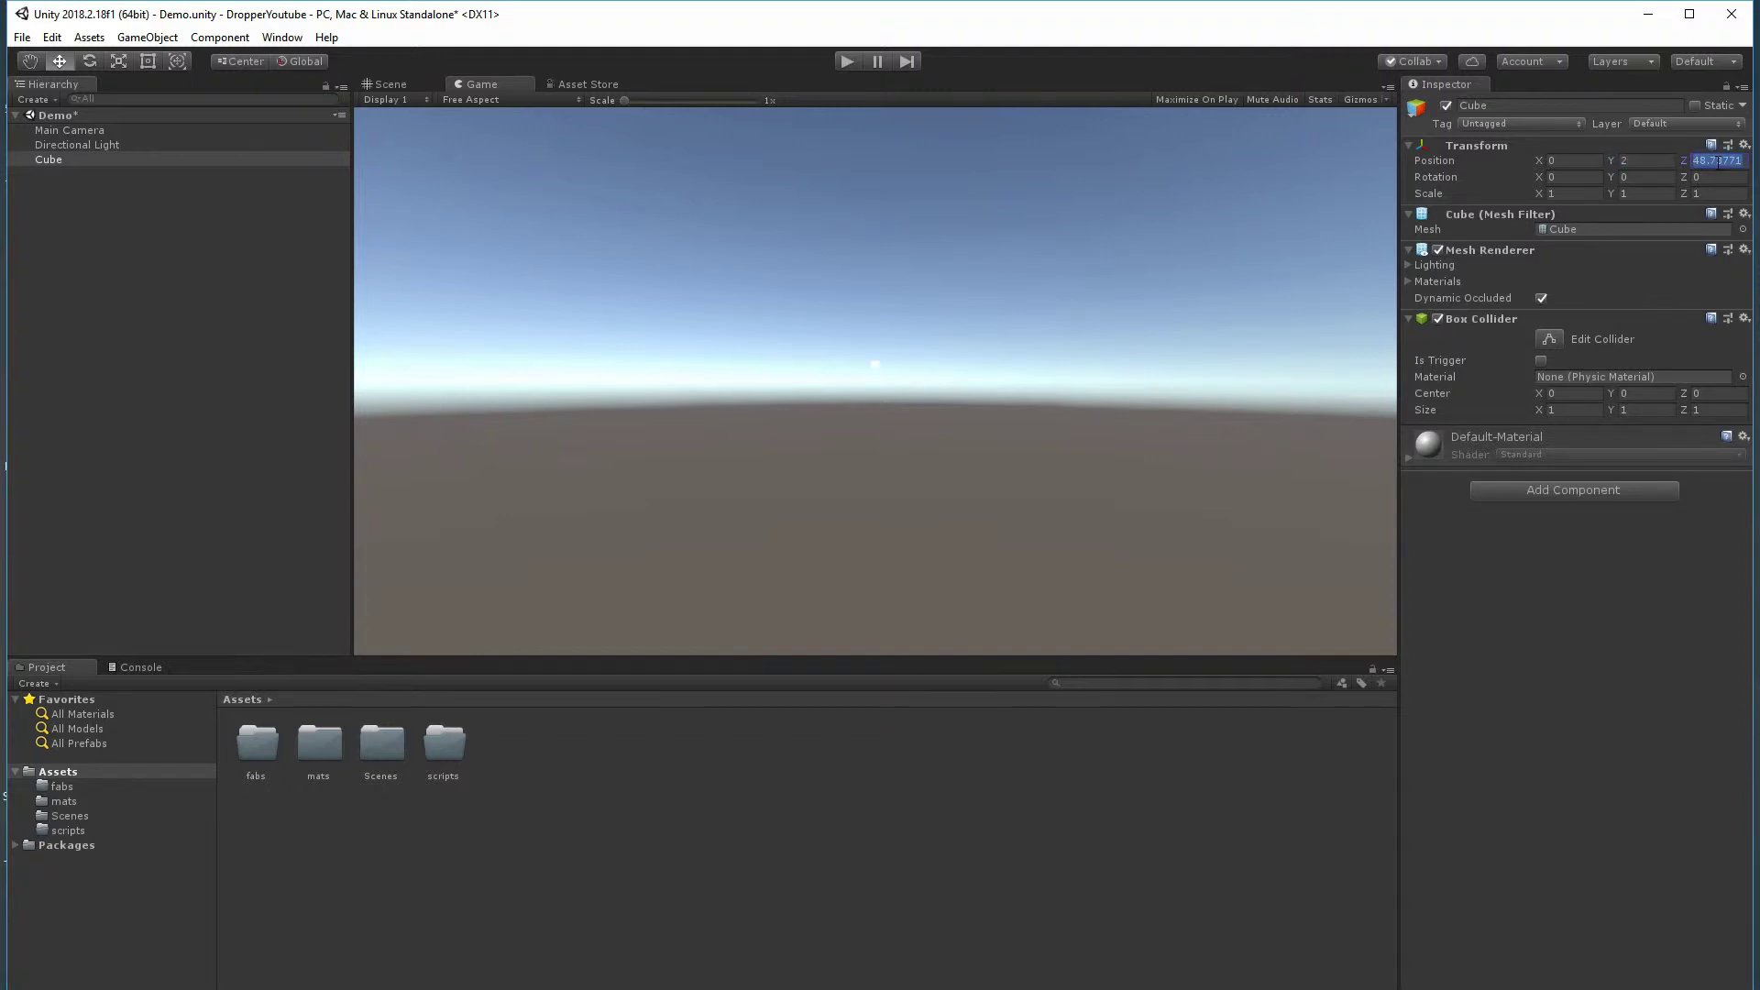
{"action": "type", "text": "-3"}
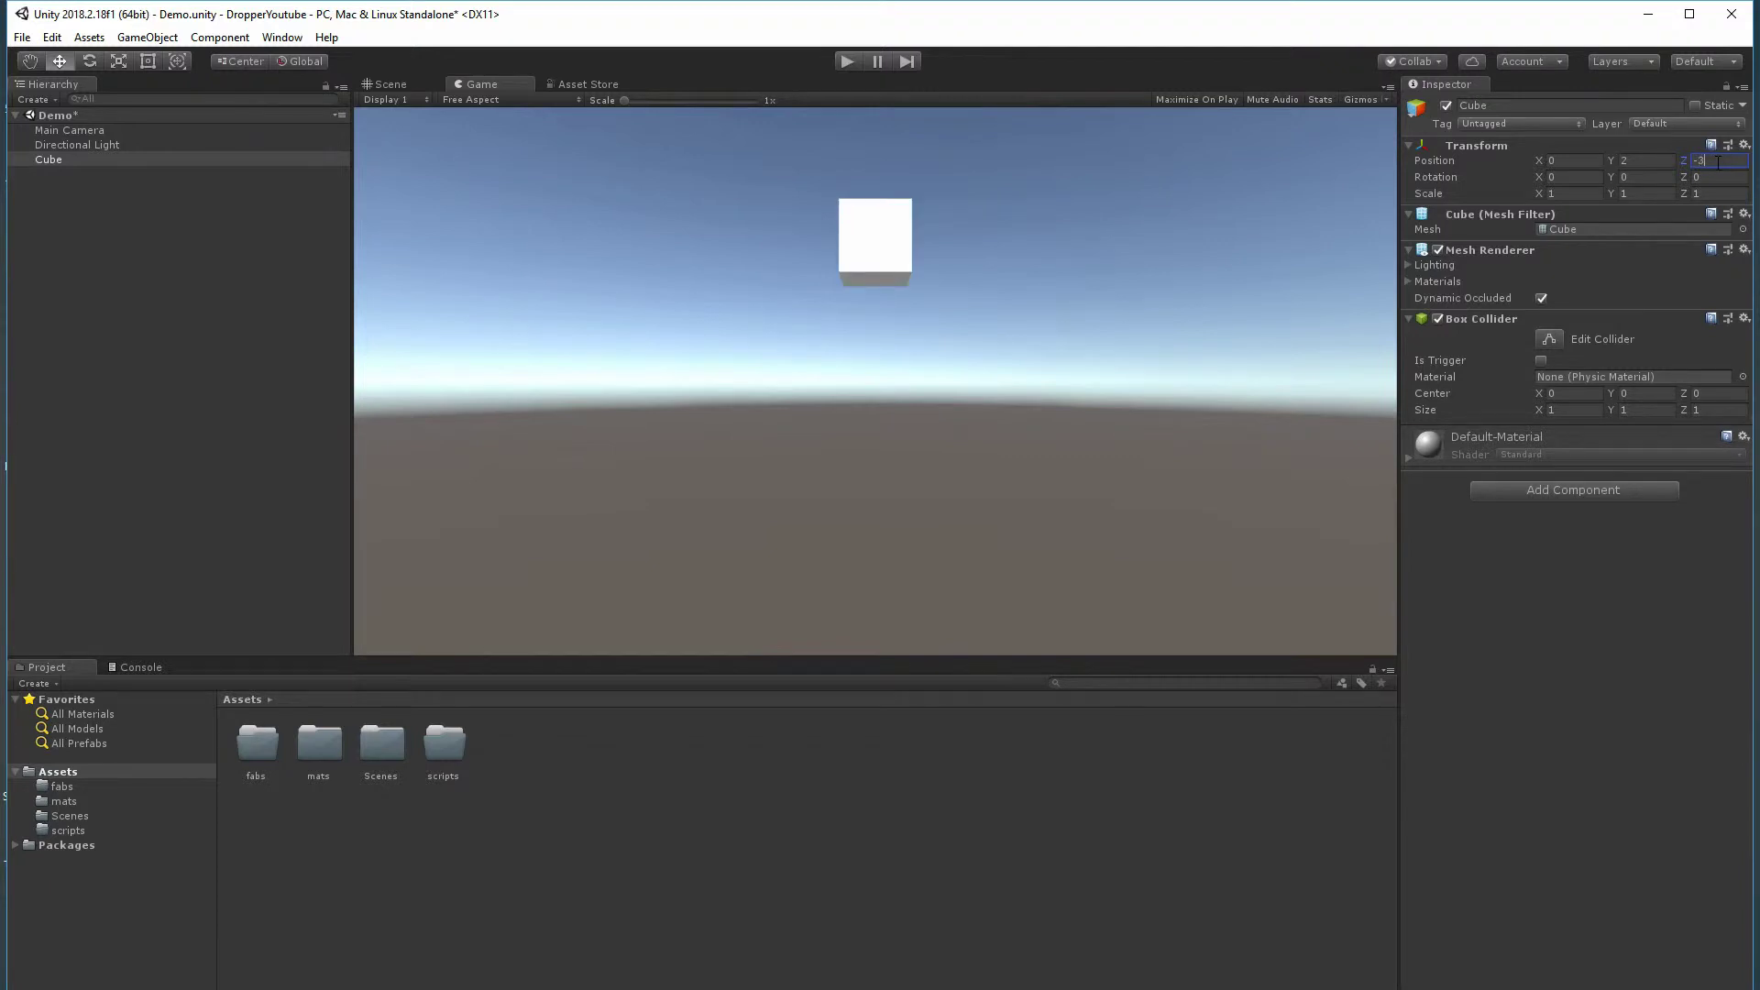
{"action": "key", "text": "Return"}
{"action": "left_click", "coordinate": [1715, 163]}
{"action": "type", "text": "-2"}
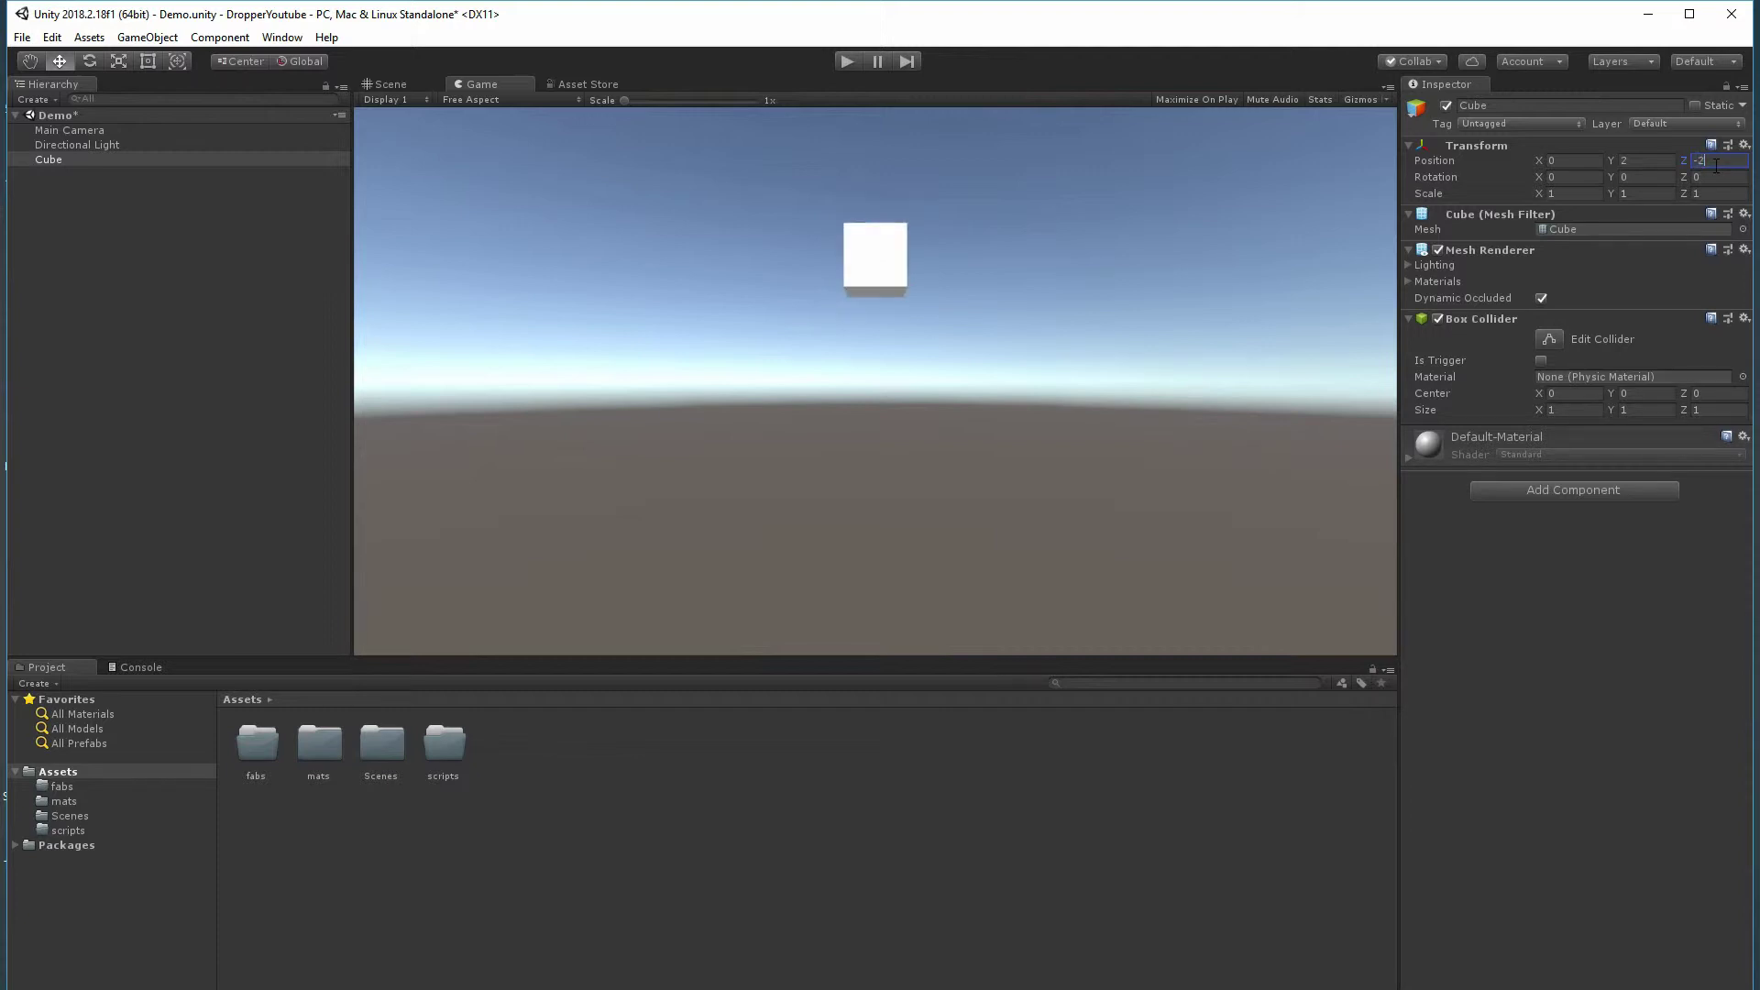
{"action": "type", "text": "-4"}
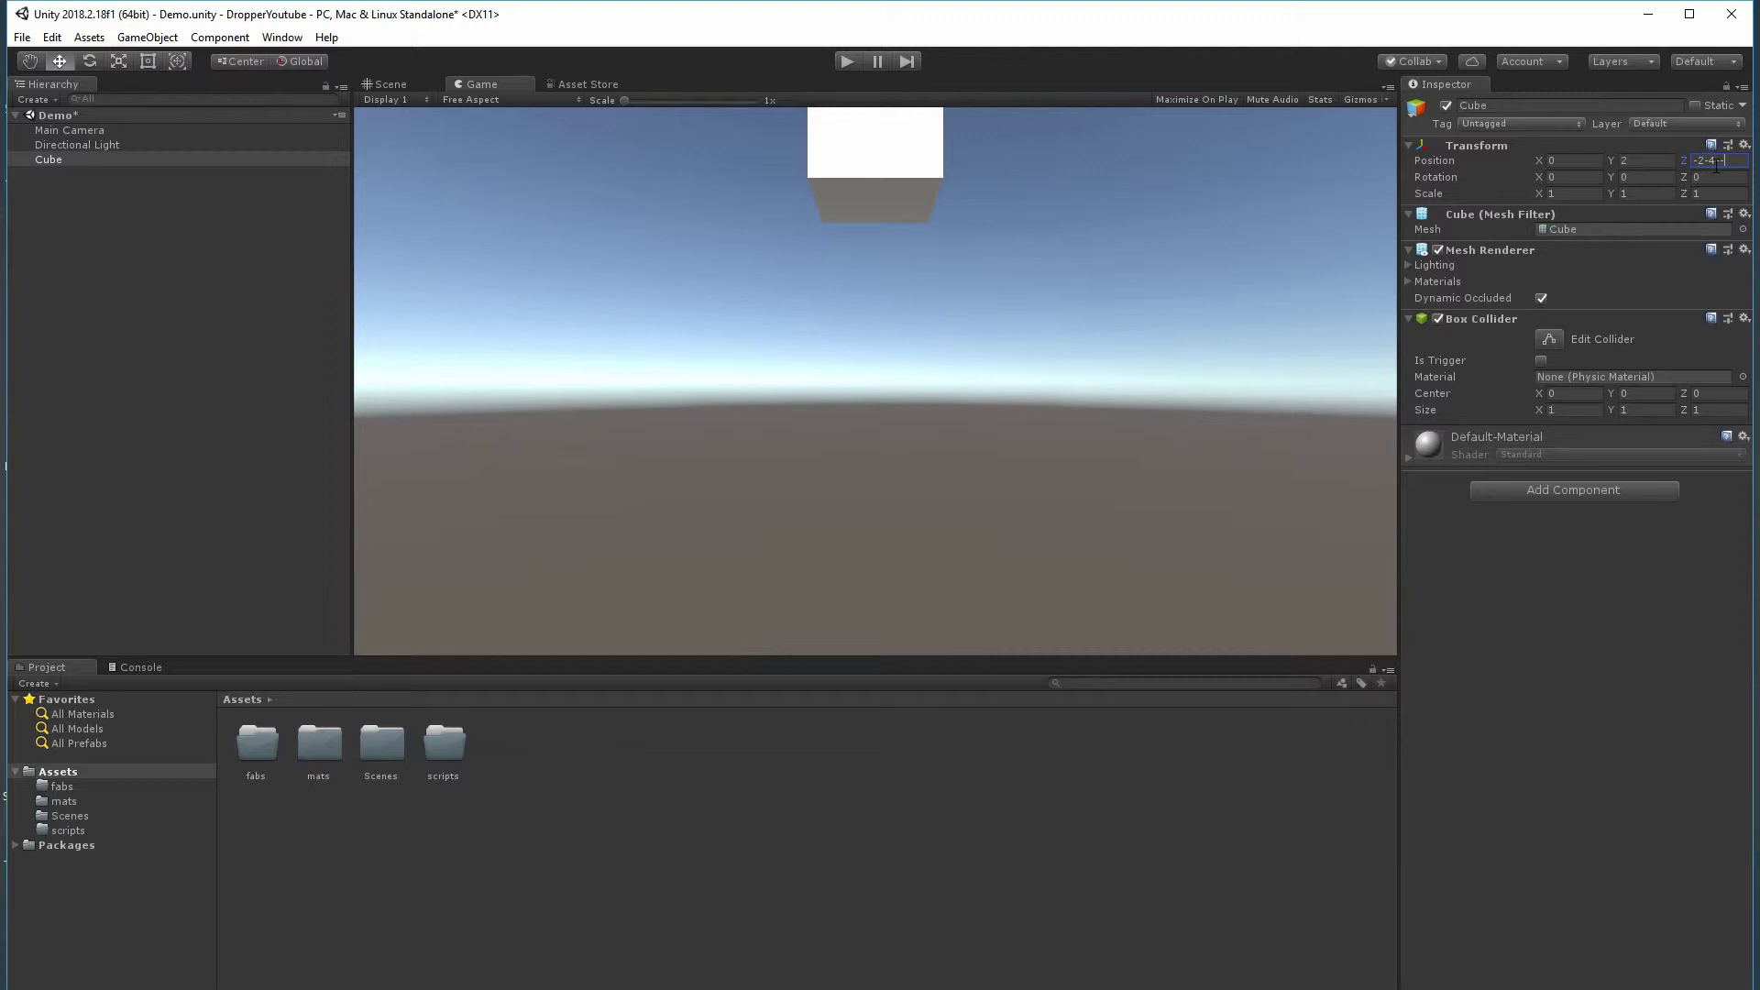
{"action": "key", "text": "BackSpace"}
{"action": "key", "text": "BackSpace"}
{"action": "key", "text": "BackSpace"}
{"action": "type", "text": "4"}
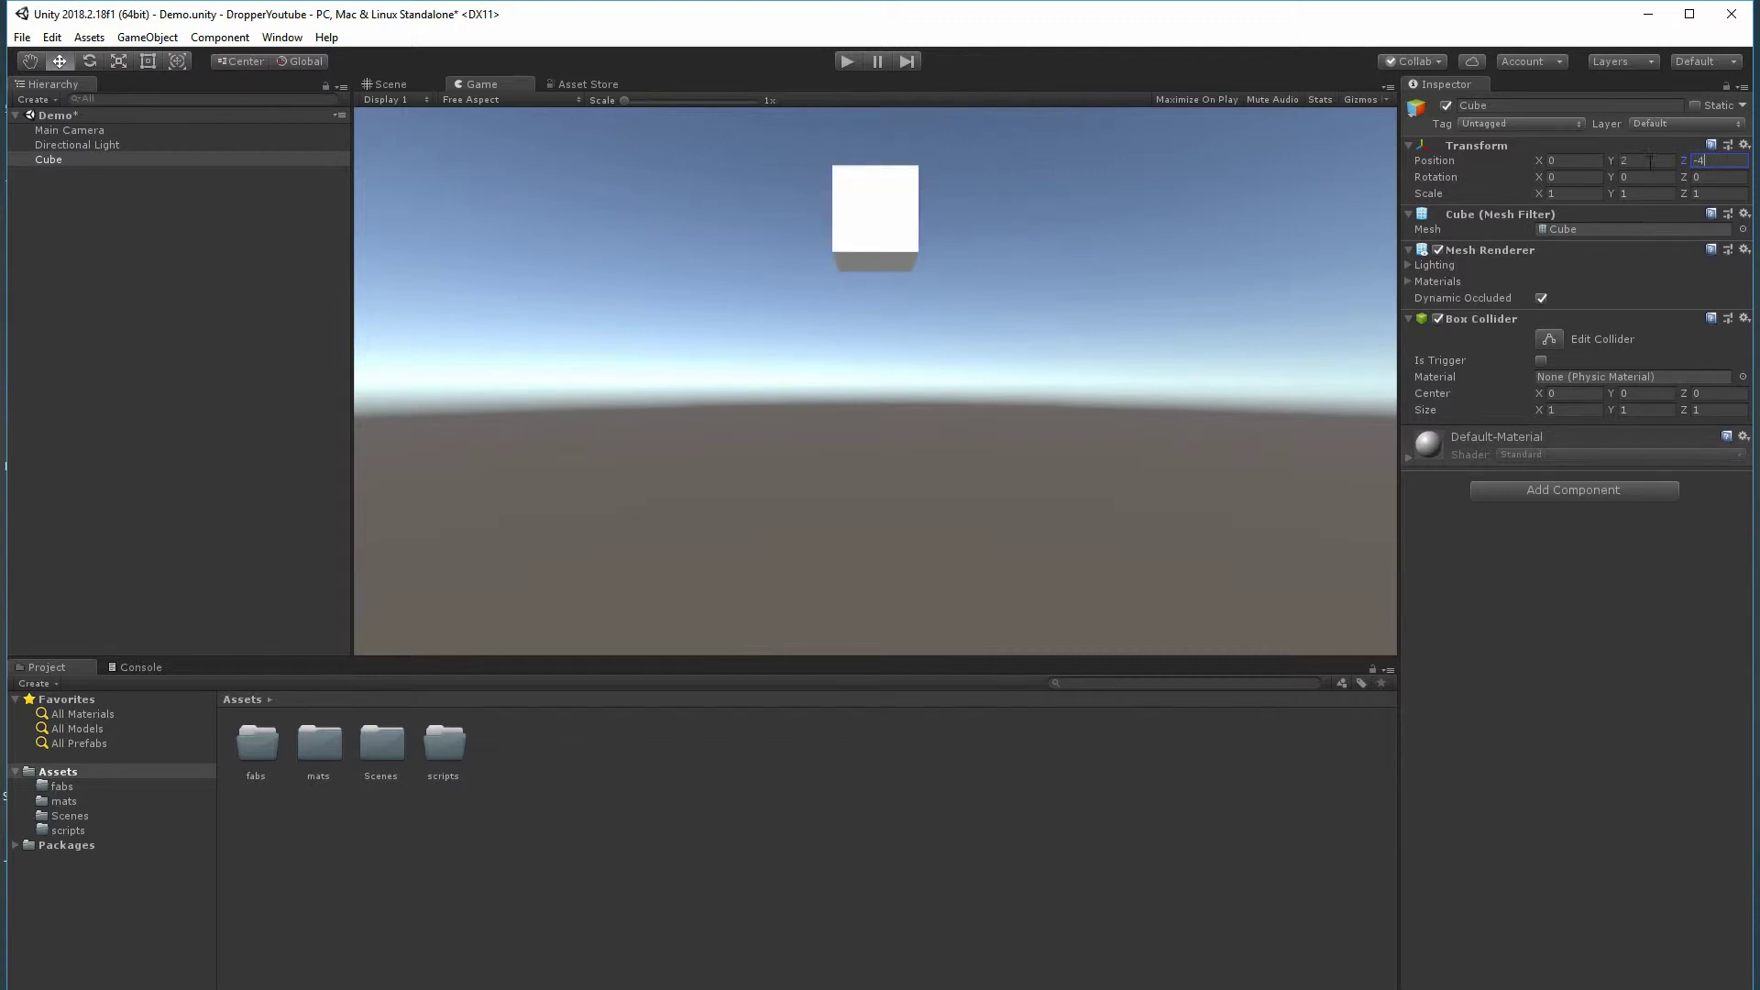
{"action": "left_click", "coordinate": [97, 132]}
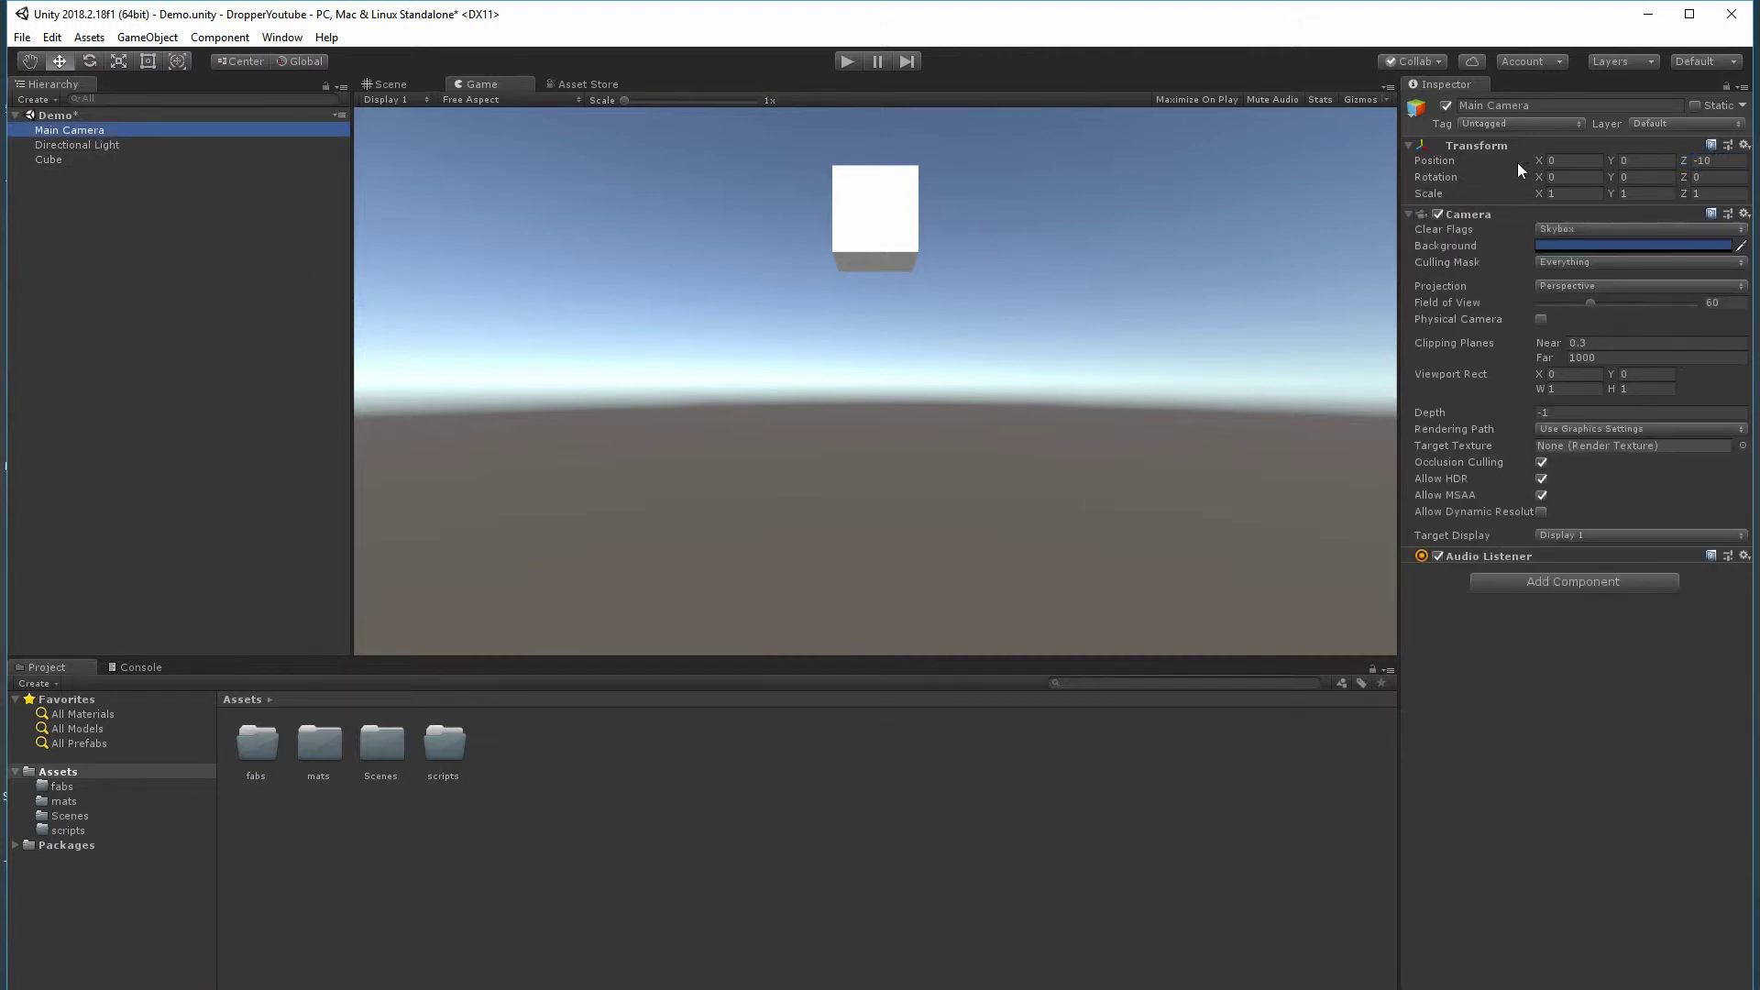
{"action": "left_click", "coordinate": [1643, 161]}
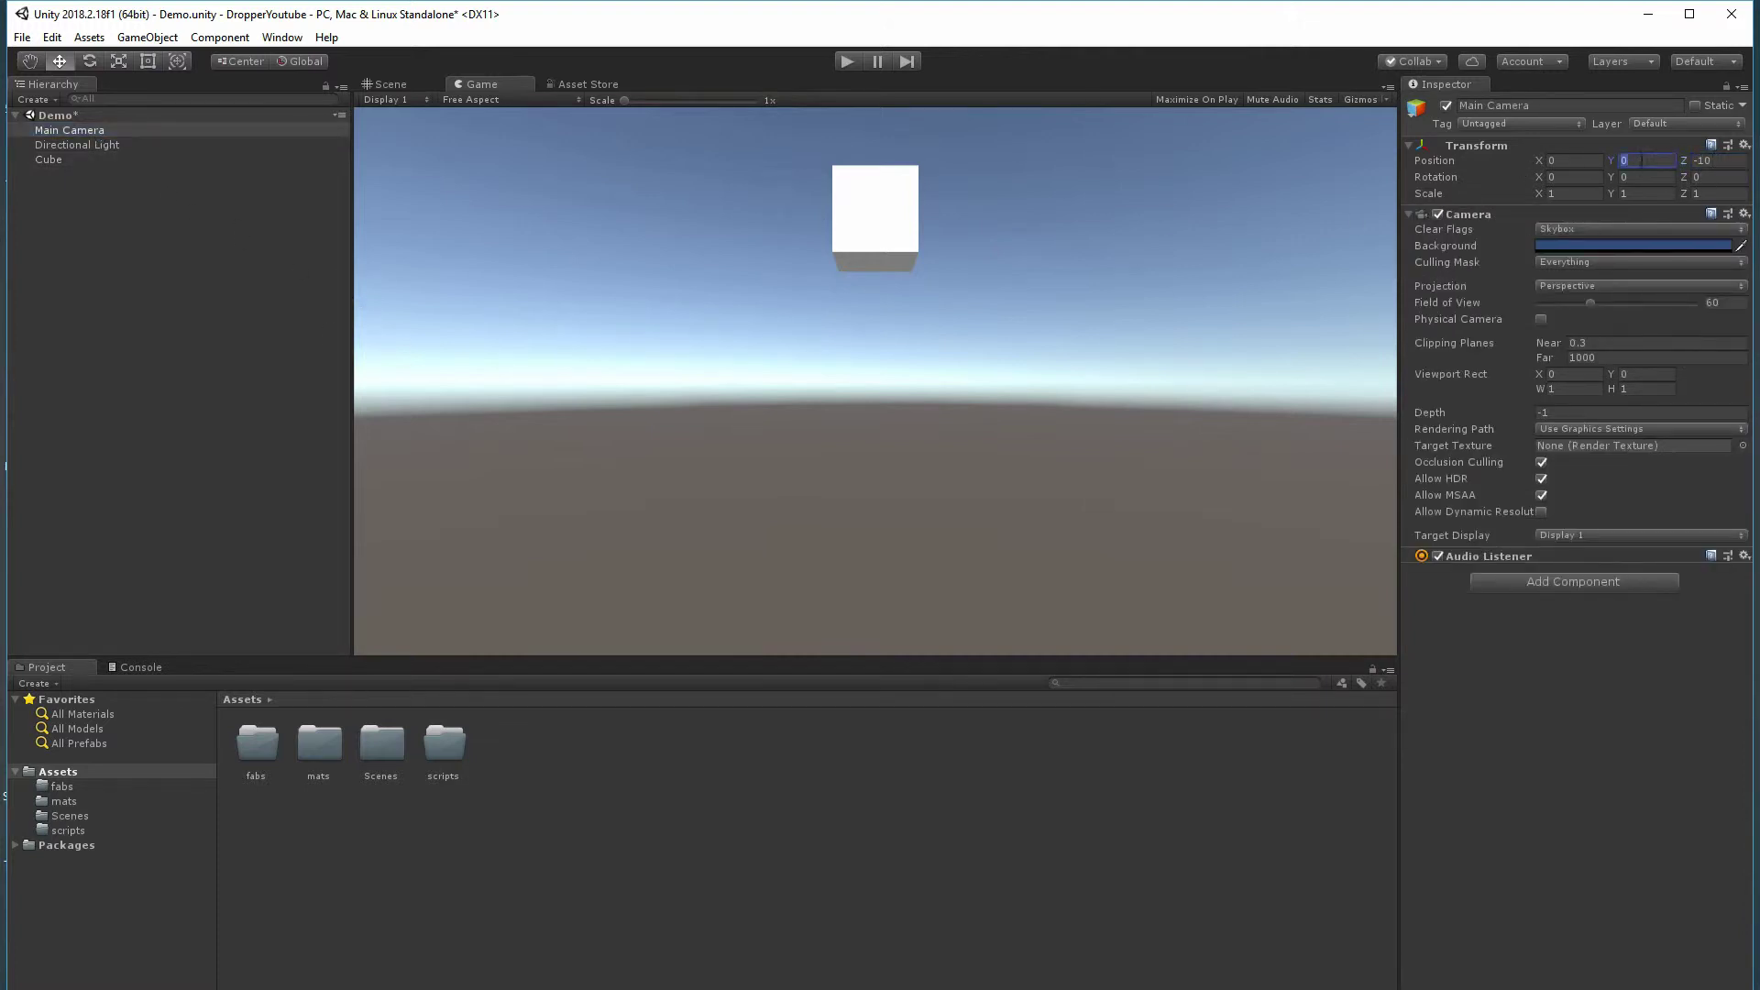
{"action": "type", "text": "1"}
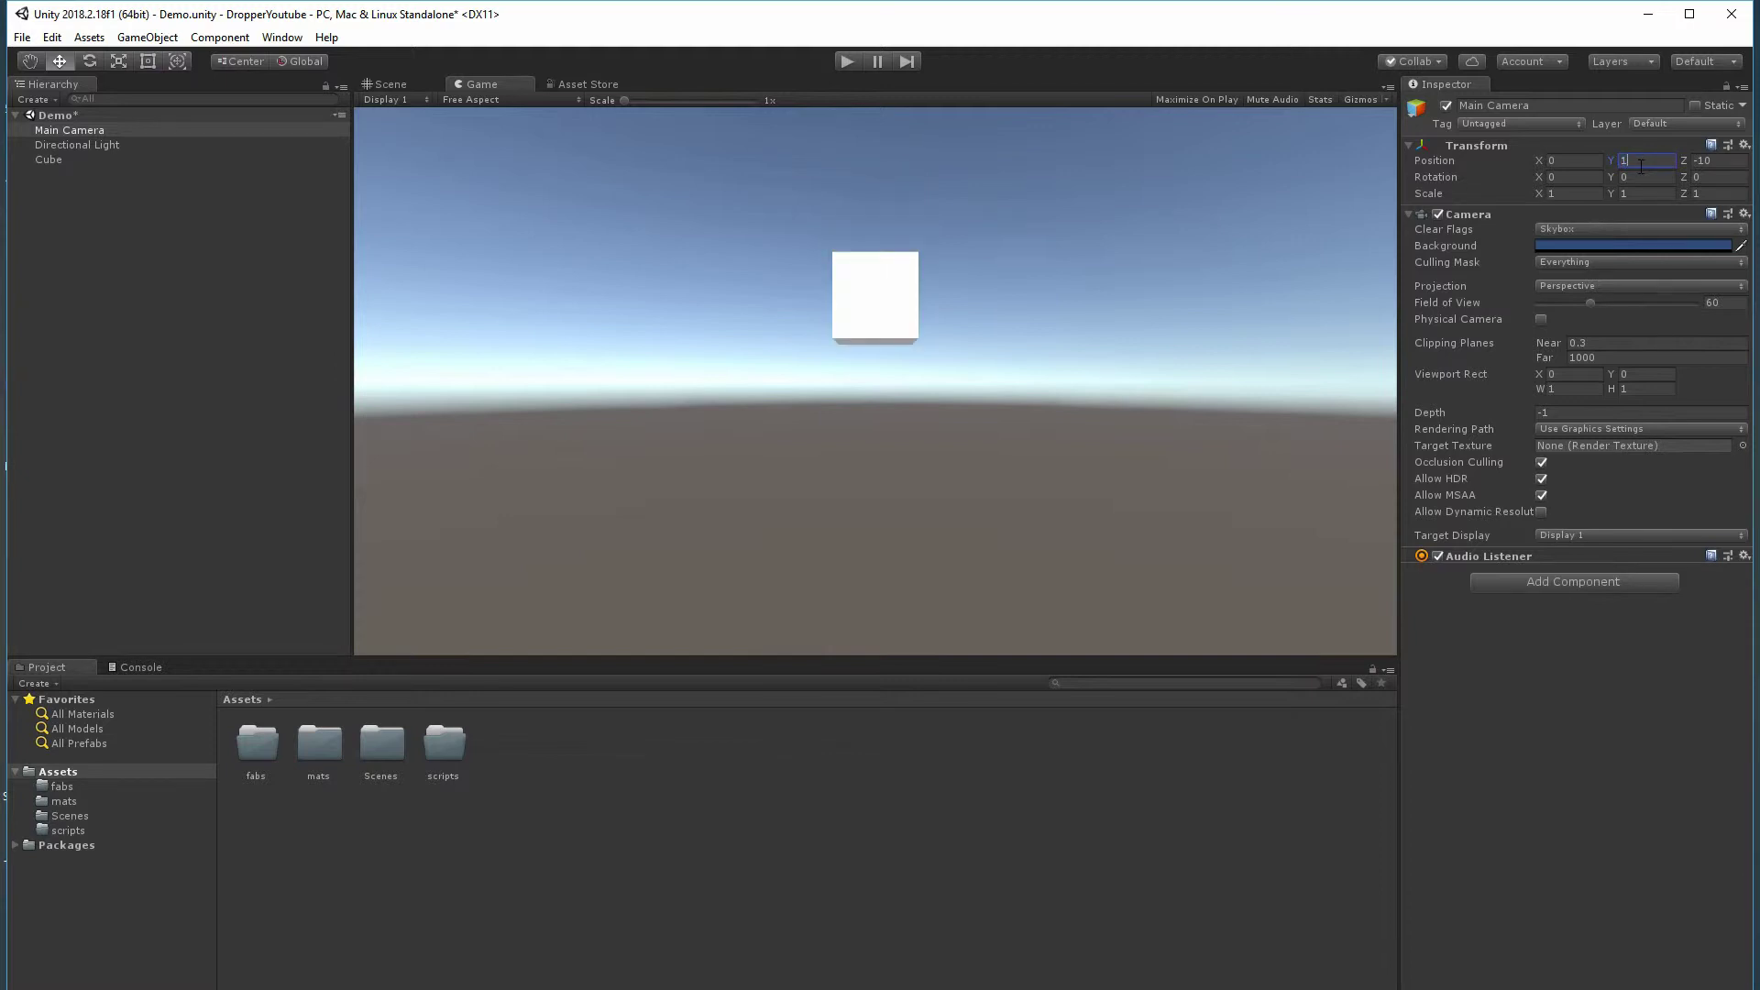
{"action": "type", "text": "0"}
{"action": "left_click", "coordinate": [61, 162]}
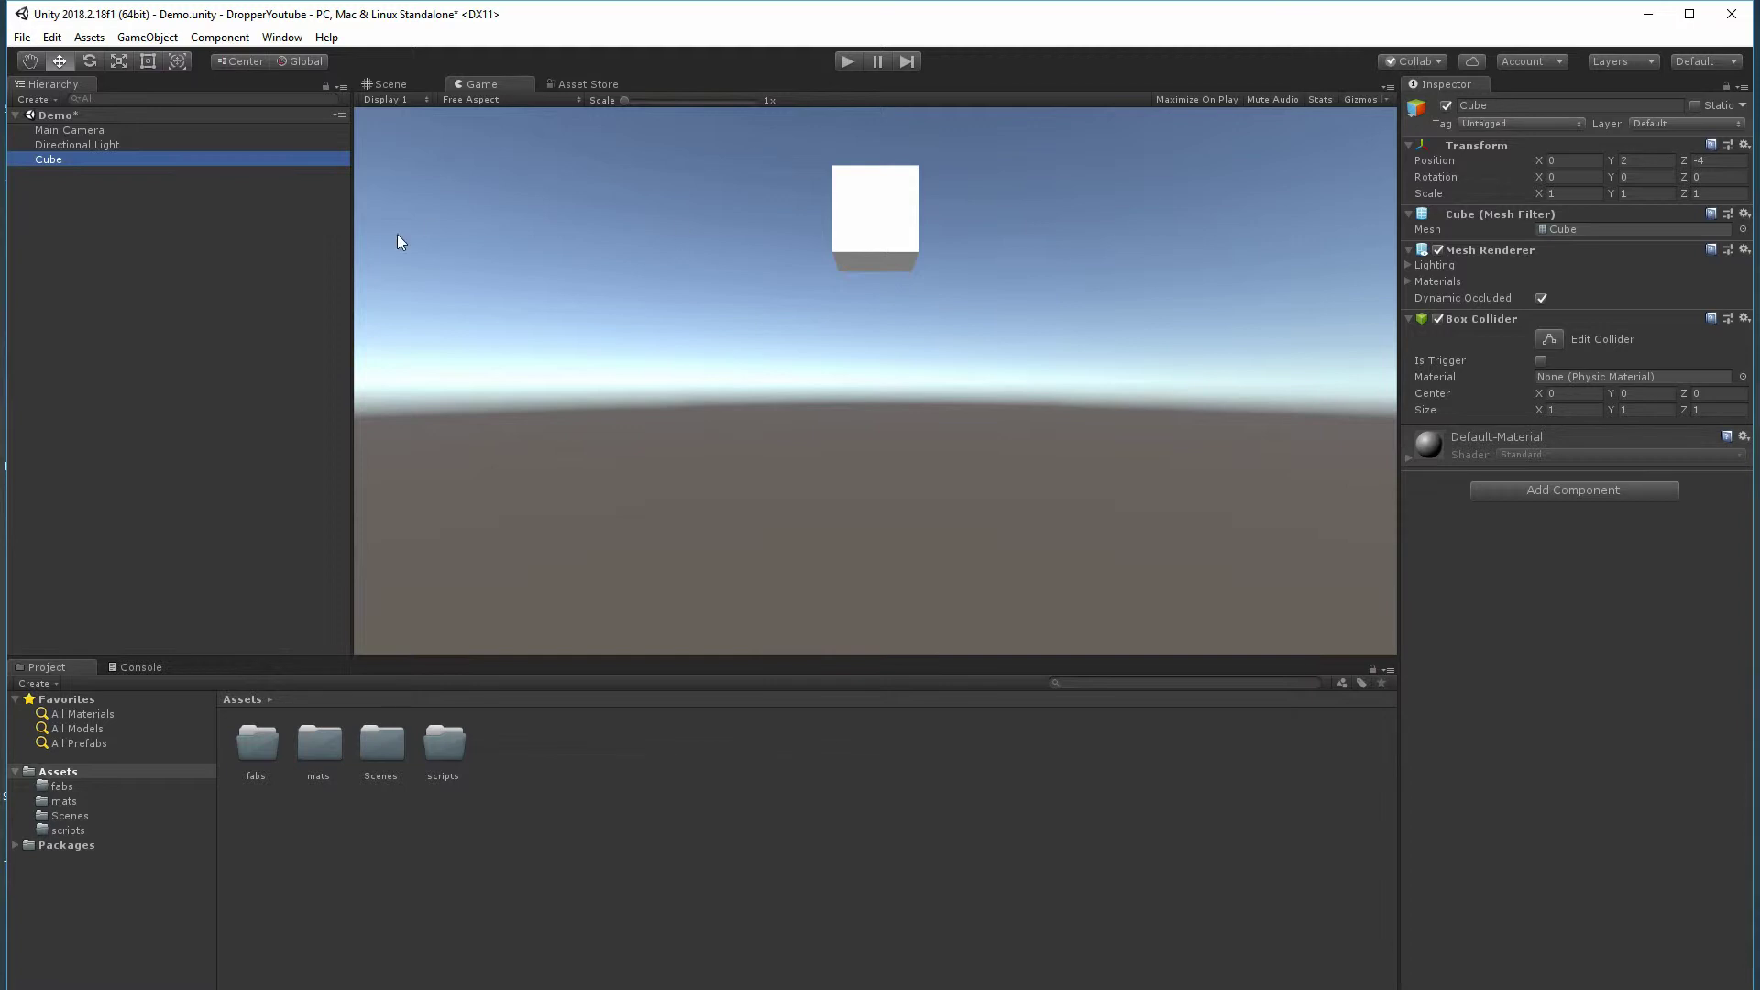
{"action": "right_click", "coordinate": [37, 161]}
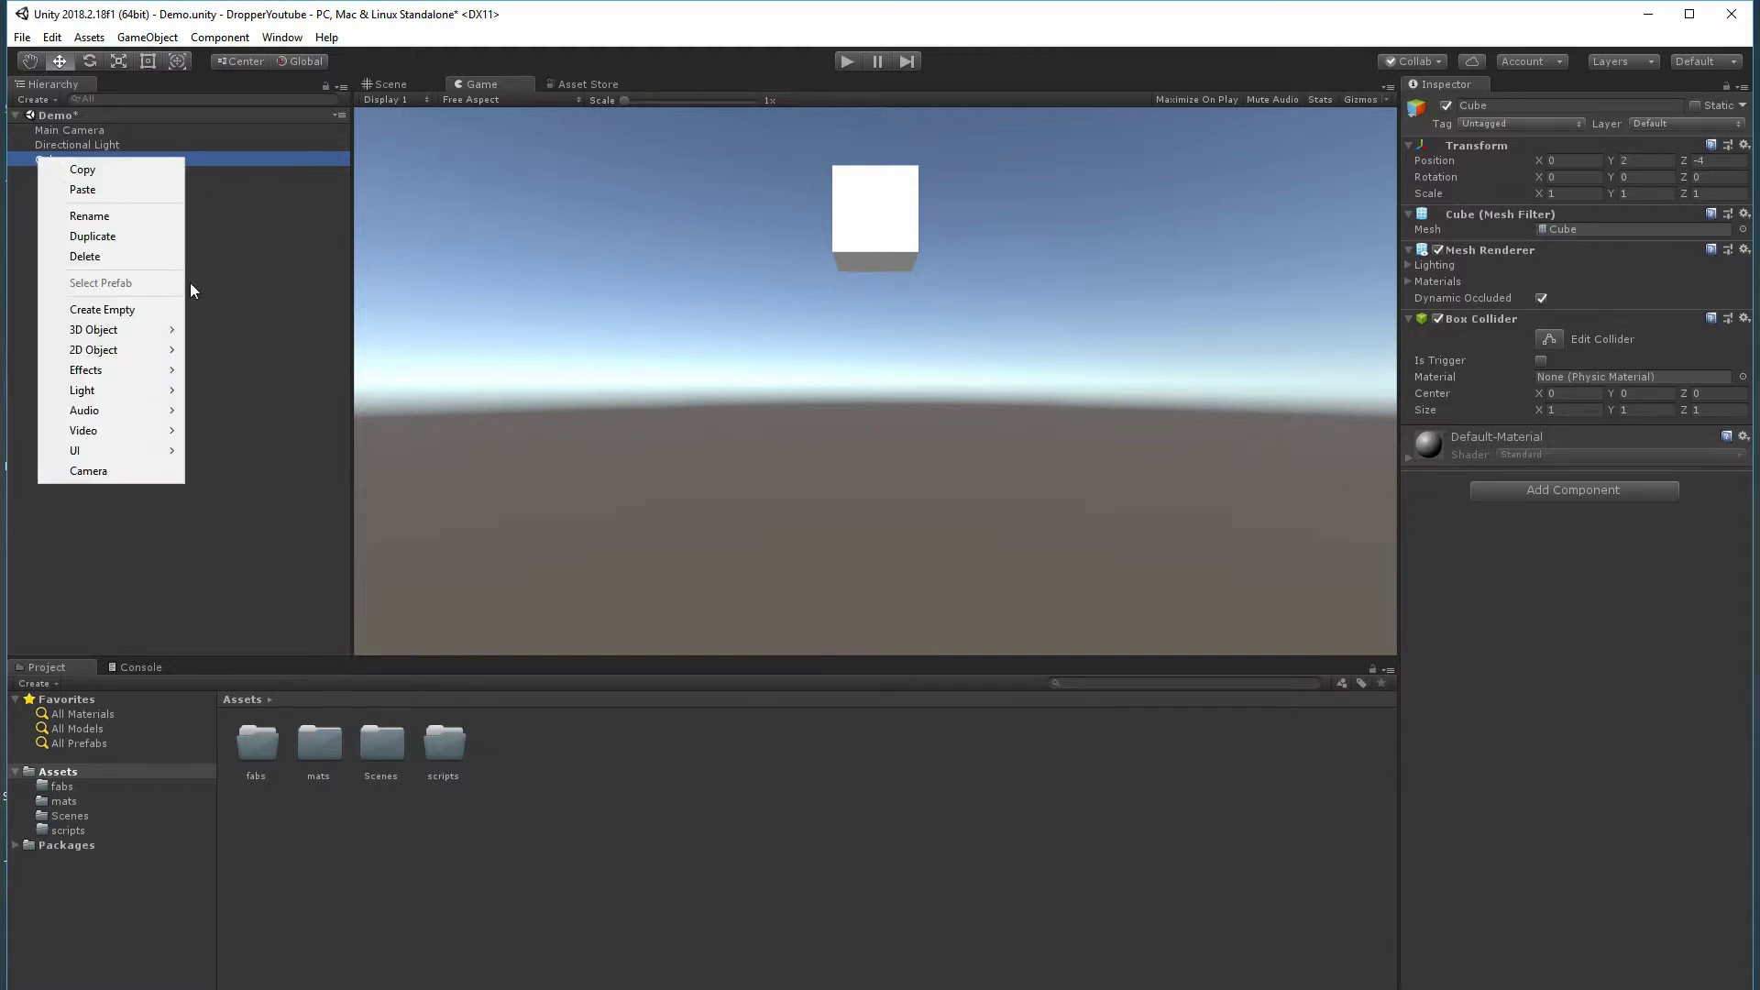
{"action": "left_click", "coordinate": [378, 87]}
- Add a child cube under Cube and lower it to Y -0.621
{"action": "key", "text": "f"}
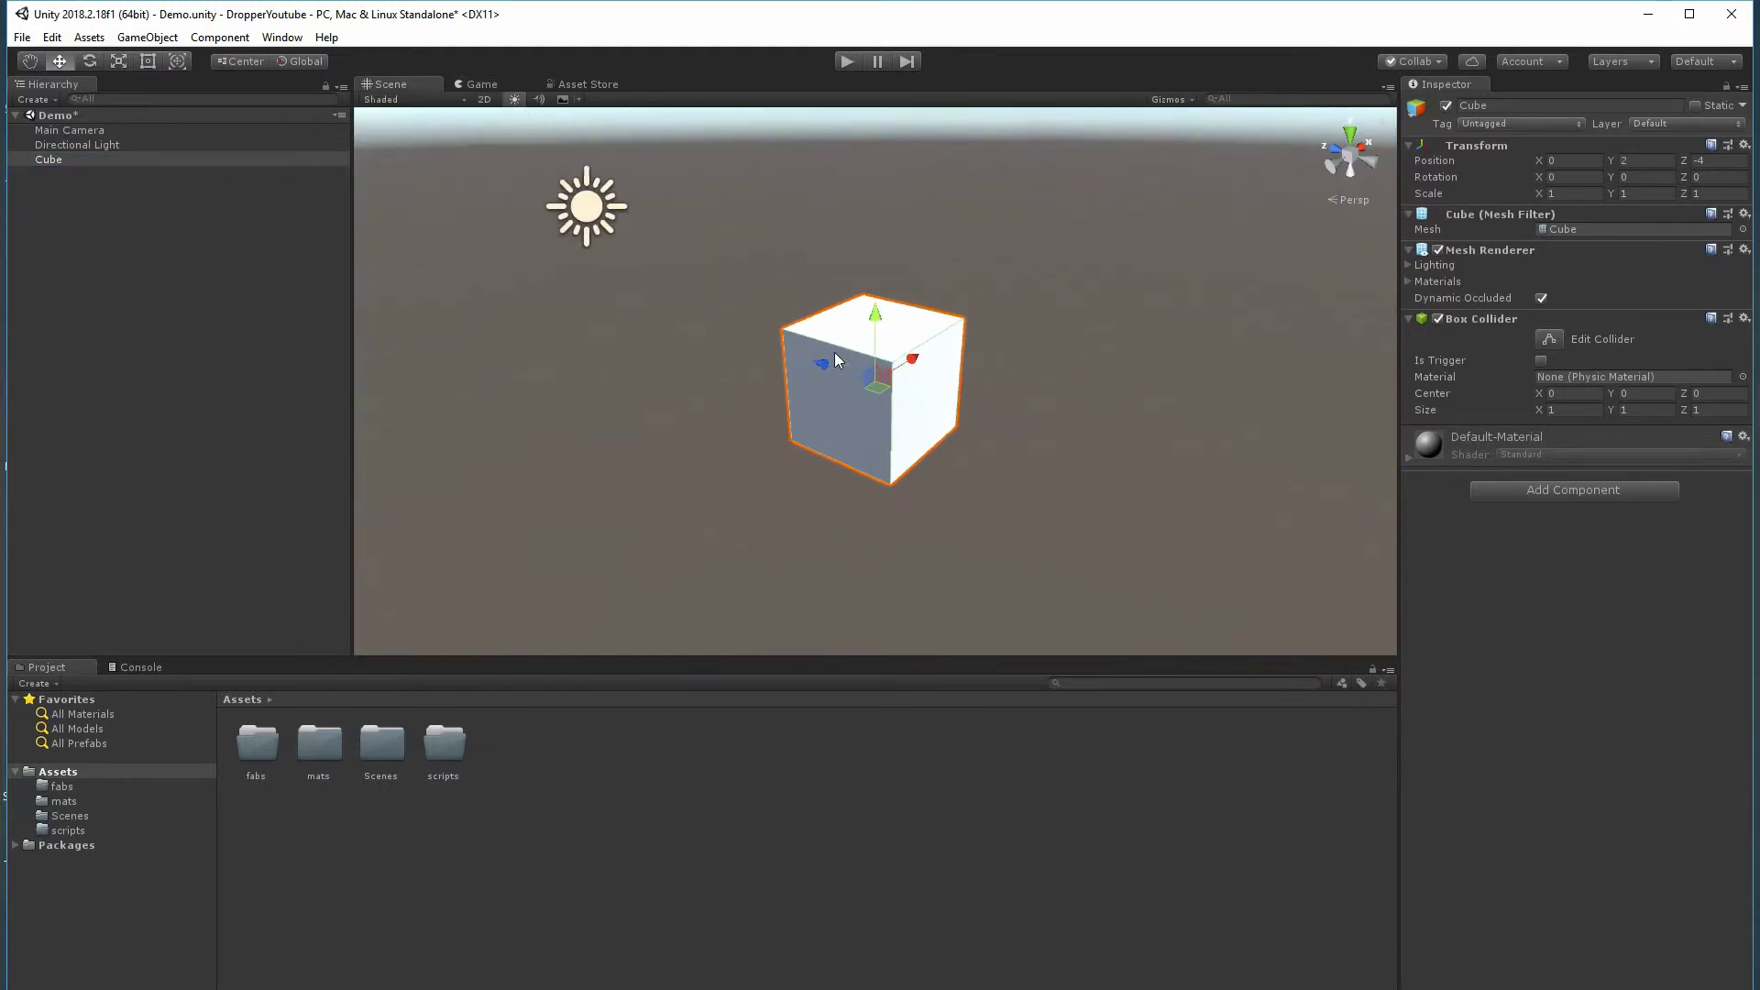
{"action": "right_click", "coordinate": [66, 165]}
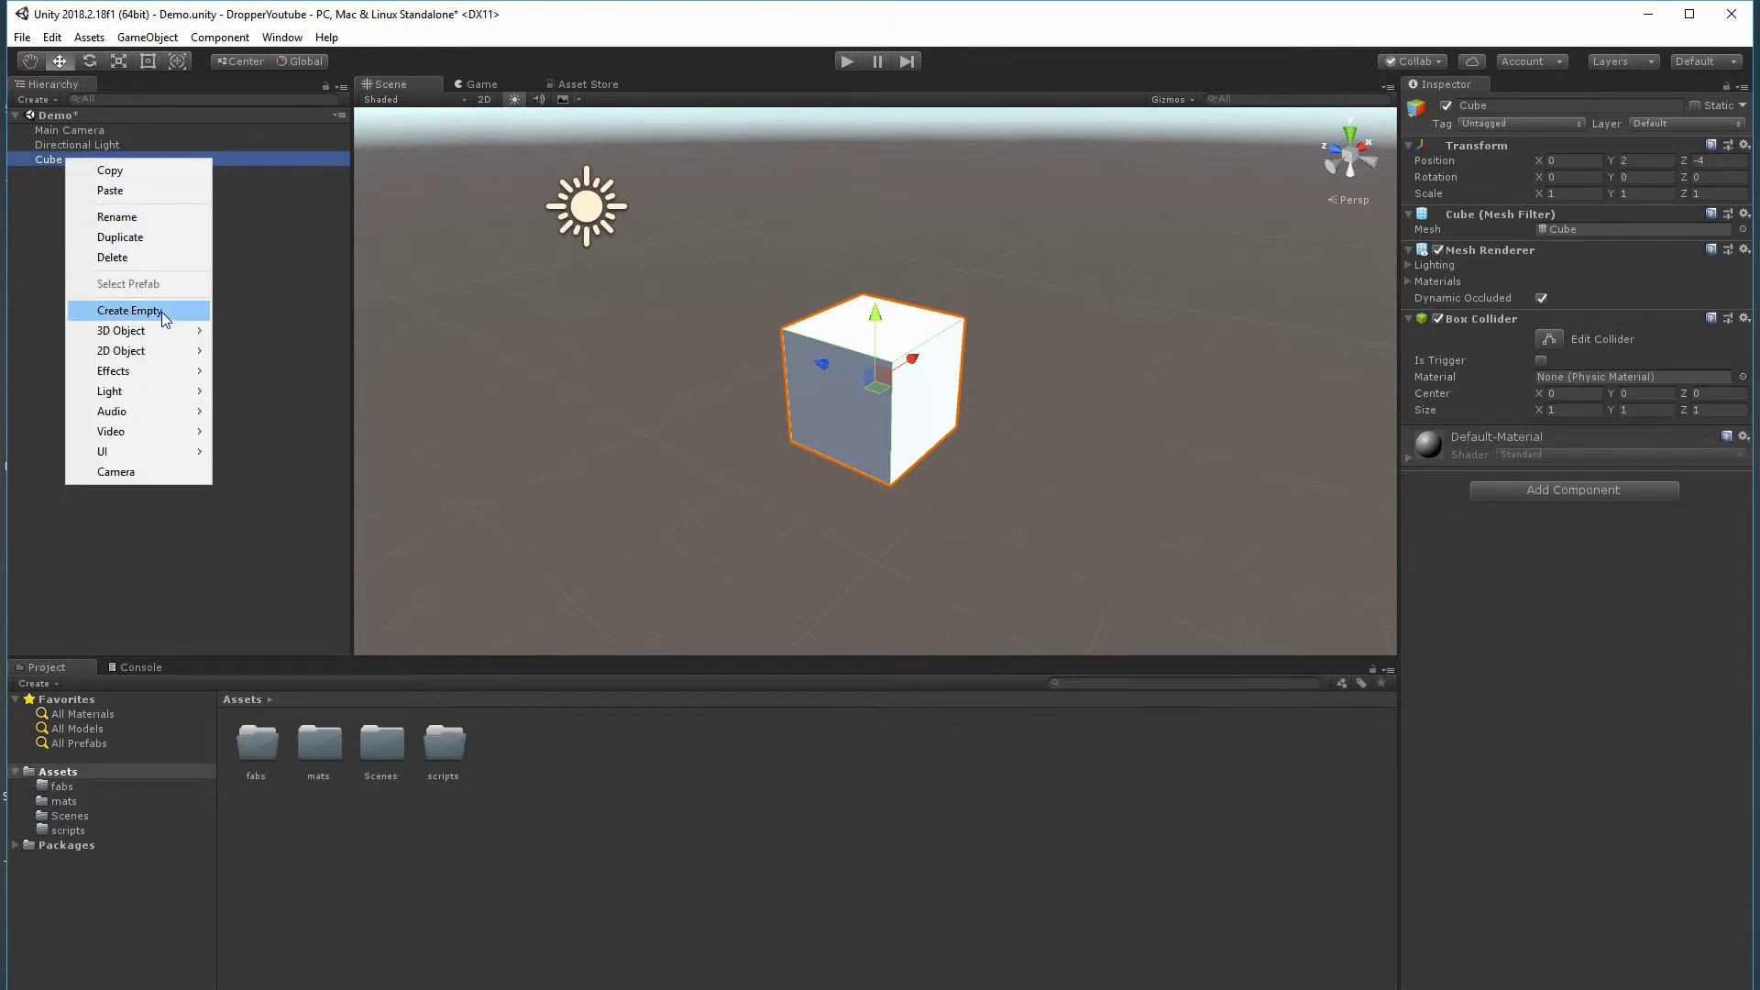
{"action": "mouse_move", "coordinate": [167, 332]}
{"action": "left_click", "coordinate": [262, 335]}
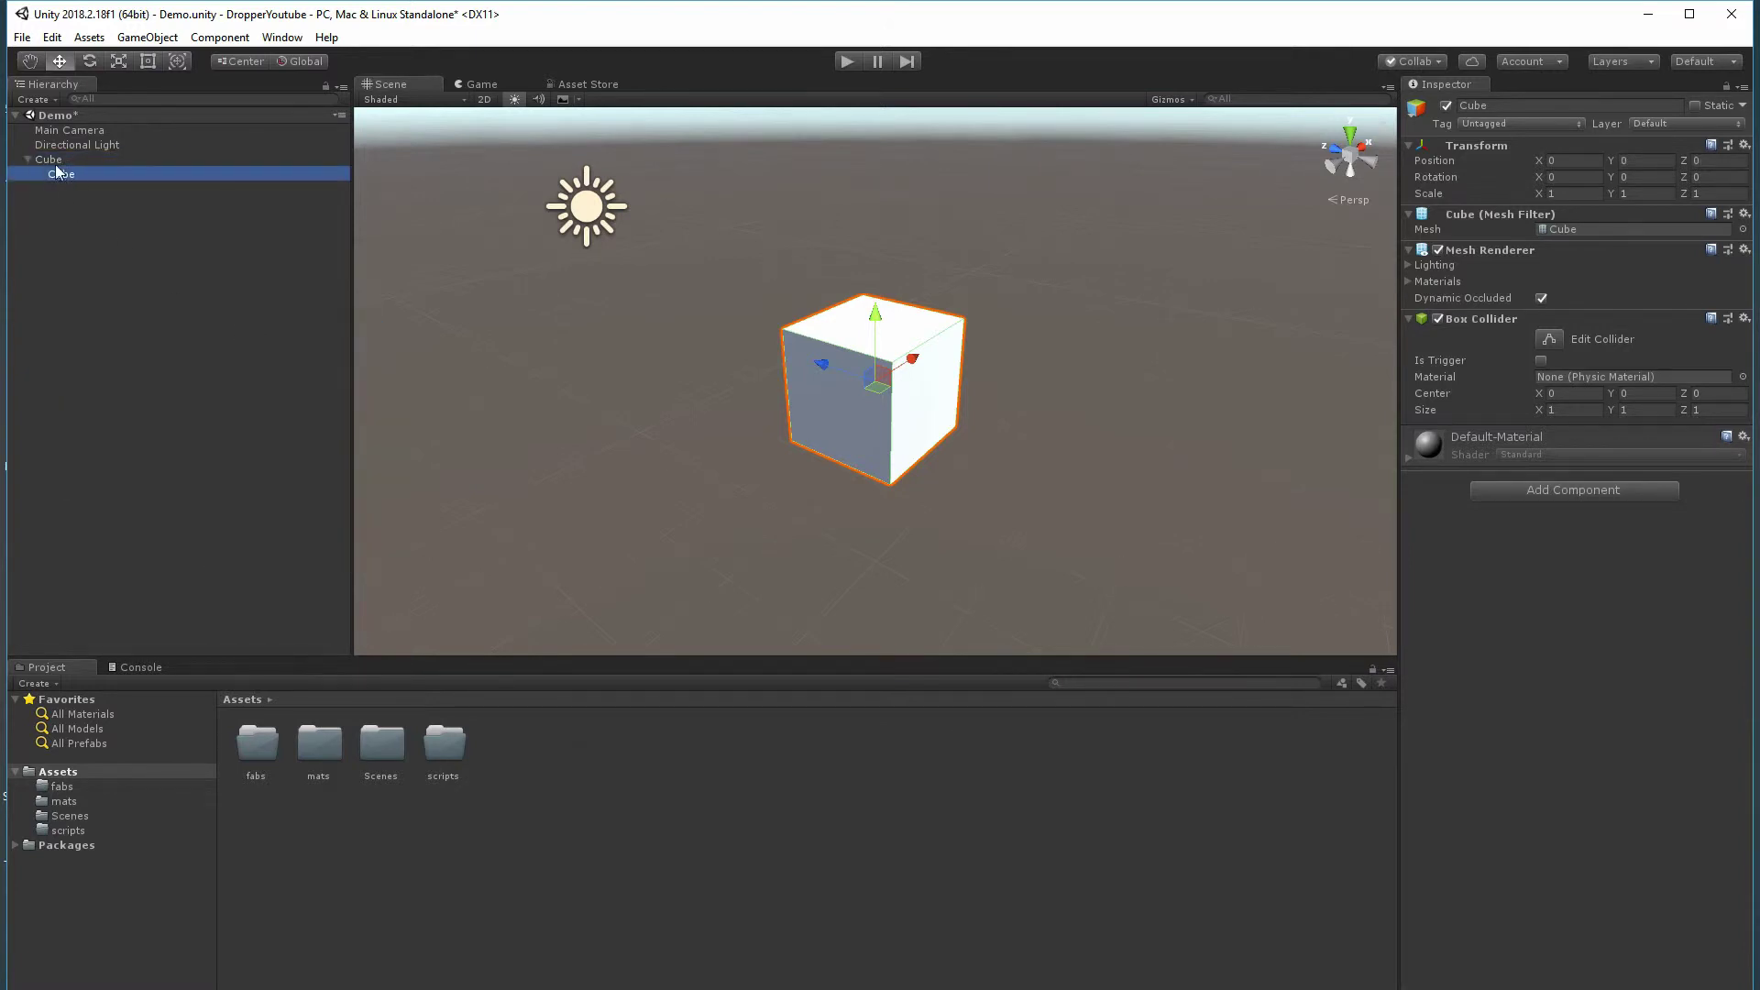
{"action": "left_click_drag", "start_coordinate": [885, 316], "coordinate": [968, 396]}
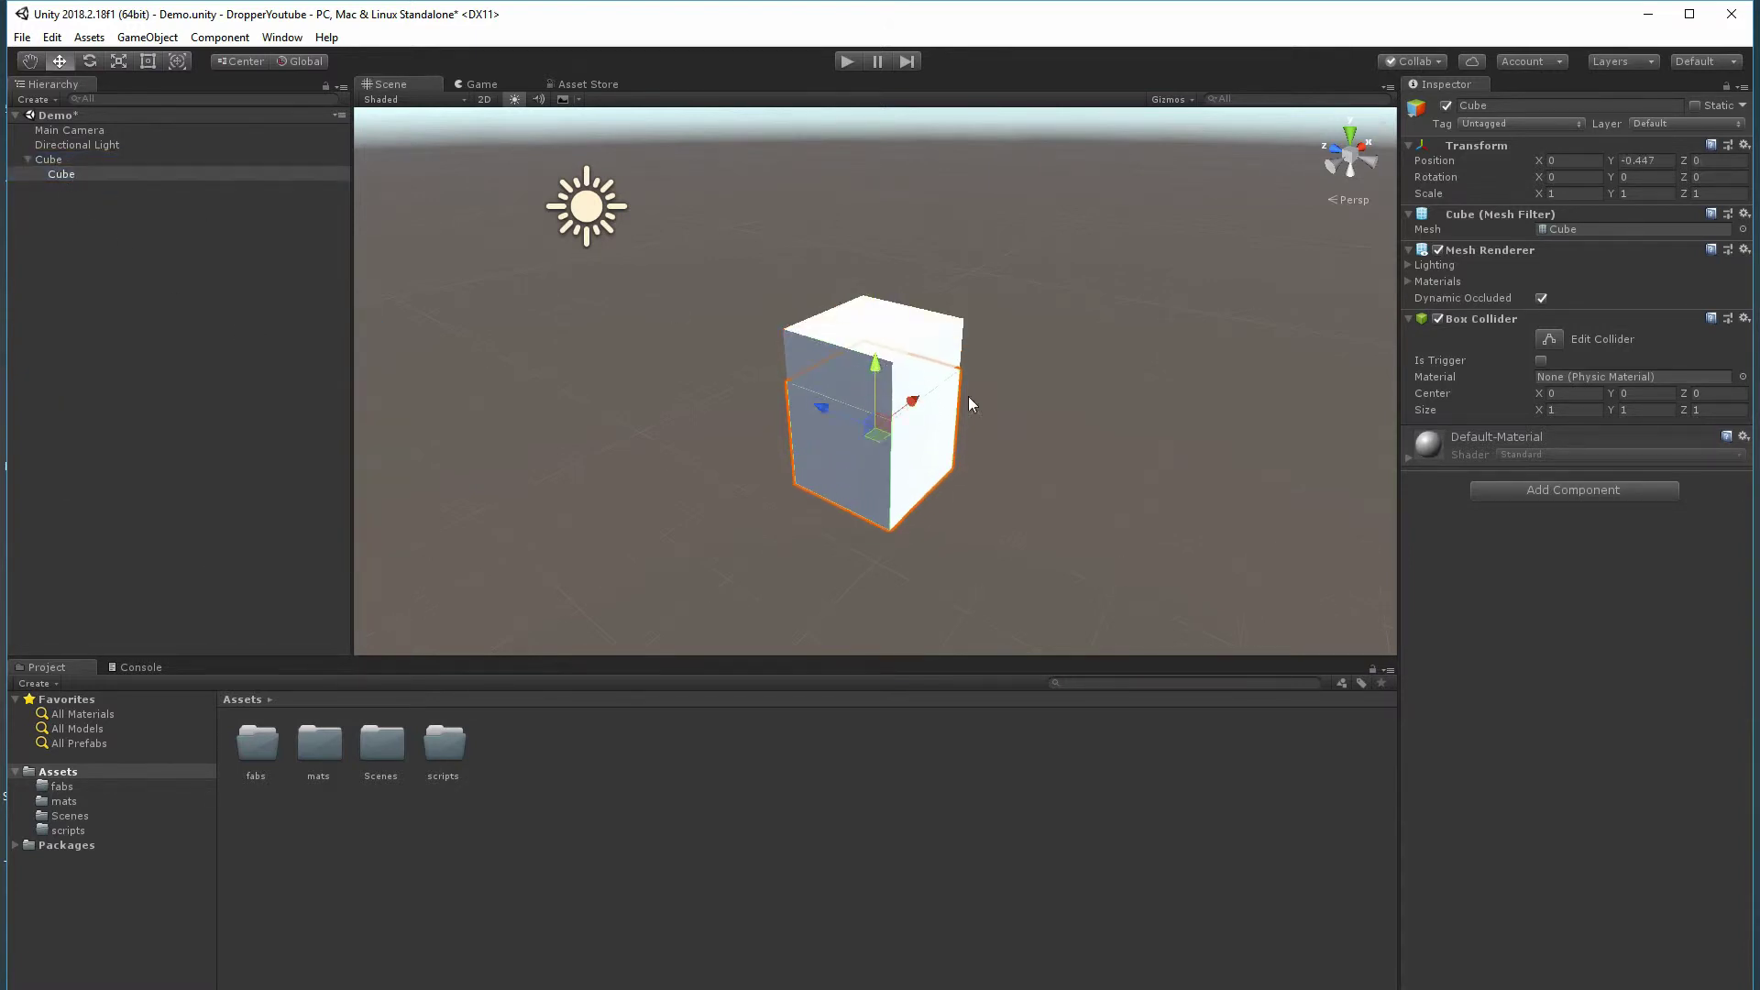
{"action": "right_click_drag", "start_coordinate": [968, 396], "coordinate": [806, 299]}
{"action": "key", "text": "f"}
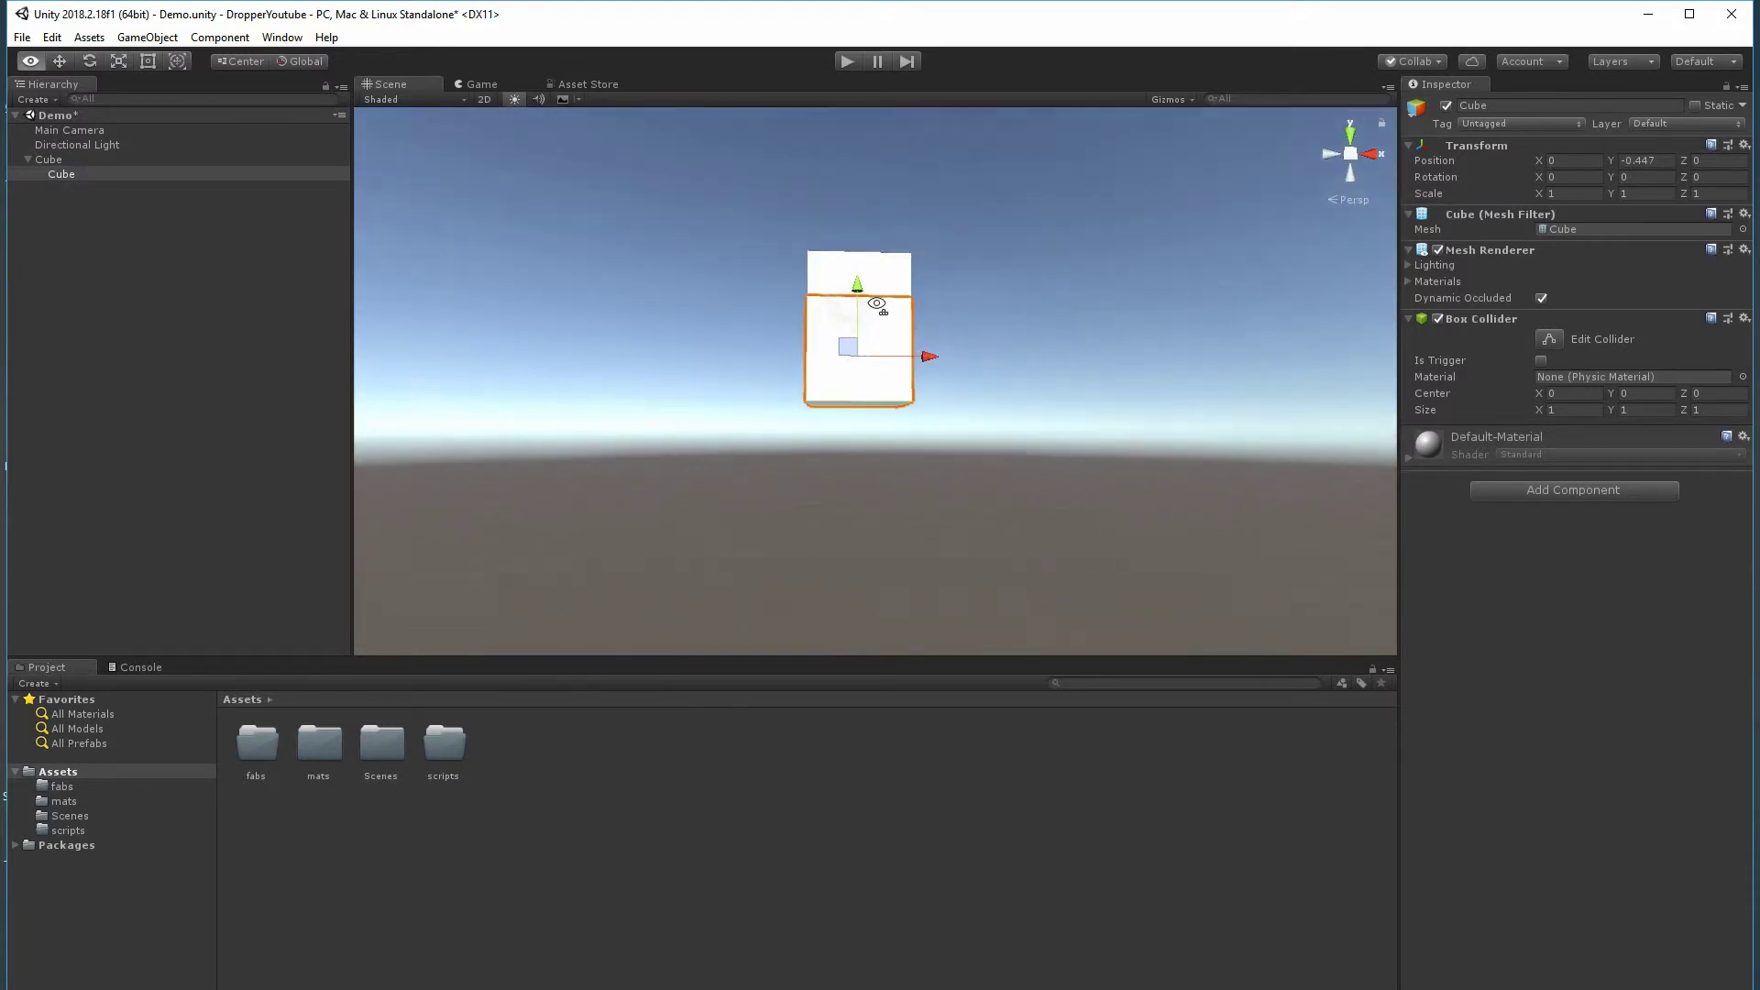
- Scale the child cube down to 0.47404, 0.62042, 0.46989
{"action": "left_click", "coordinate": [117, 62]}
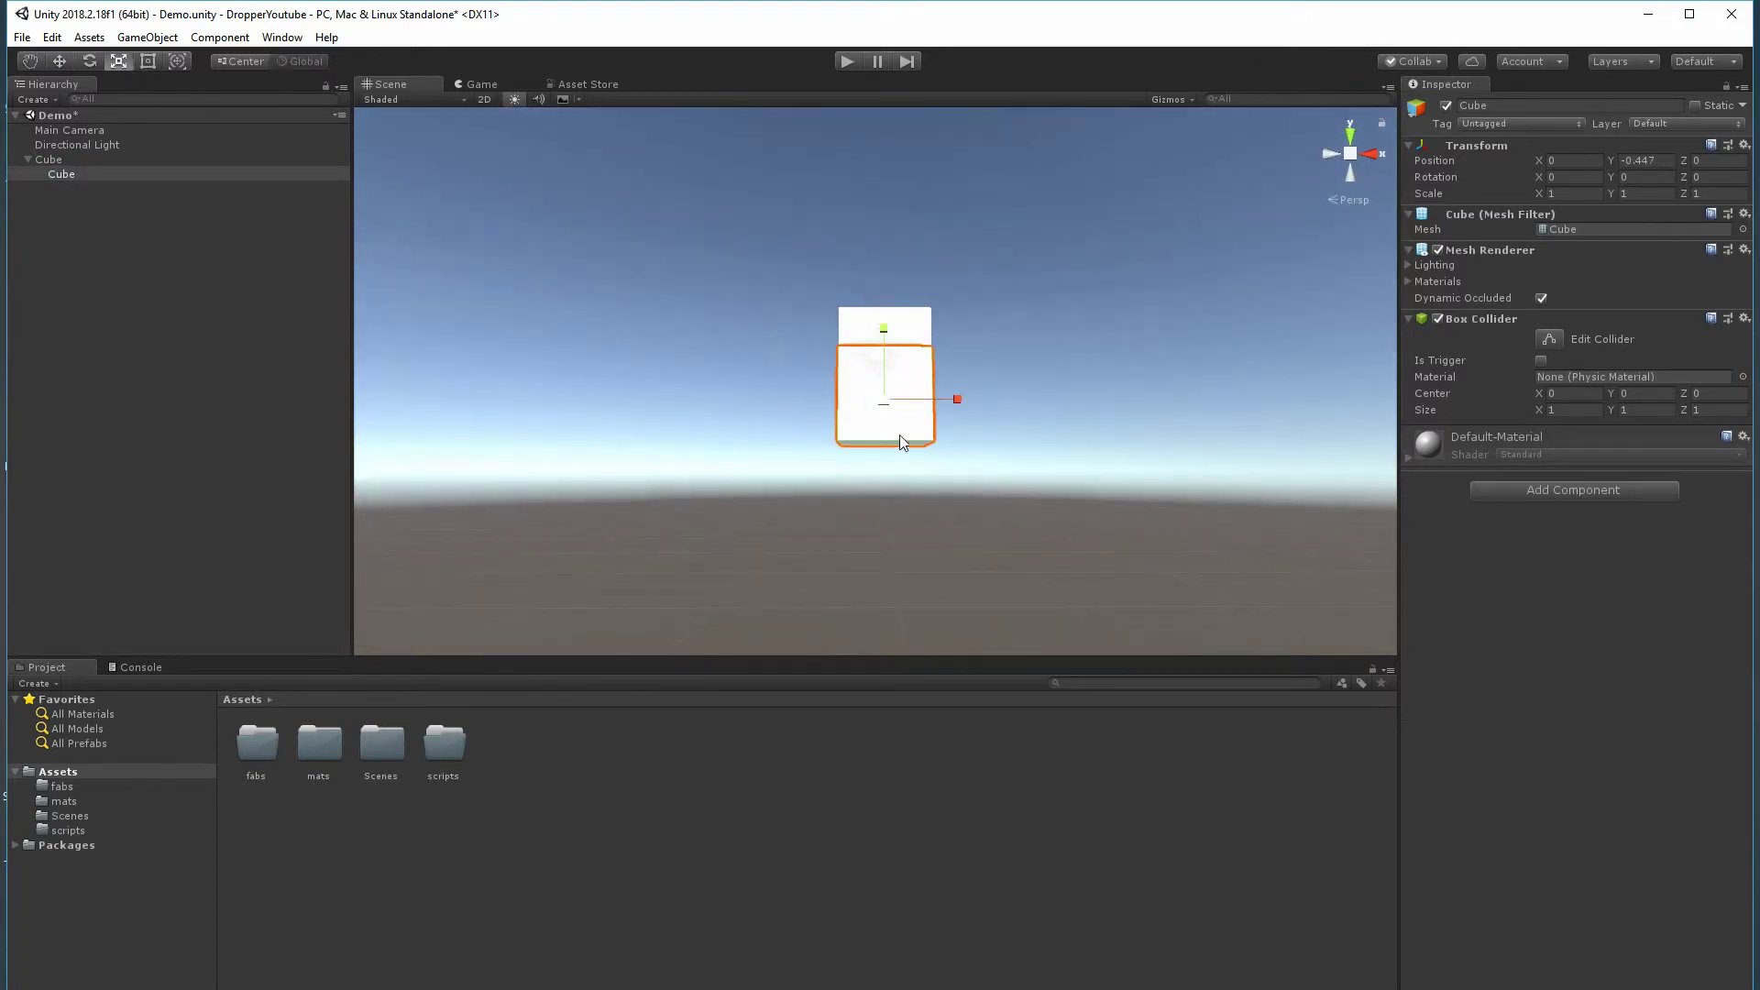
{"action": "left_click_drag", "start_coordinate": [949, 402], "coordinate": [913, 405]}
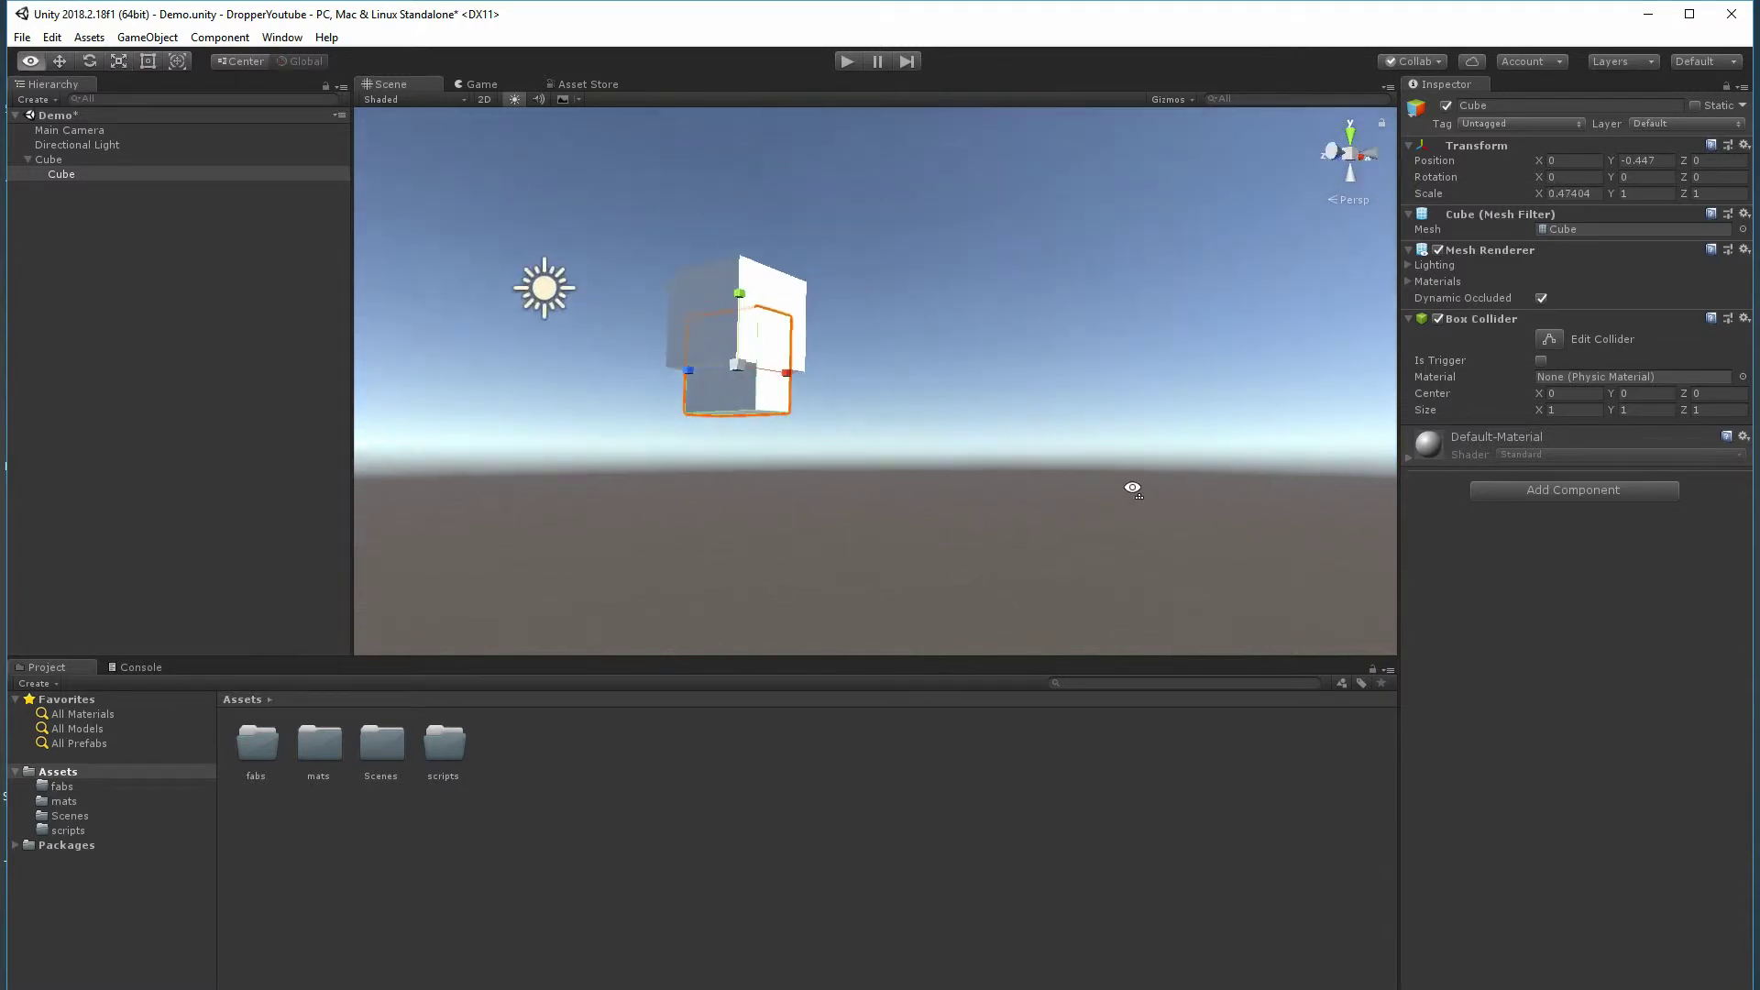
{"action": "left_click_drag", "start_coordinate": [1133, 488], "coordinate": [1201, 479], "text": "alt"}
{"action": "key", "text": "r"}
{"action": "left_click_drag", "start_coordinate": [872, 381], "coordinate": [778, 463]}
{"action": "left_click_drag", "start_coordinate": [718, 267], "coordinate": [710, 306]}
{"action": "left_click", "coordinate": [59, 66]}
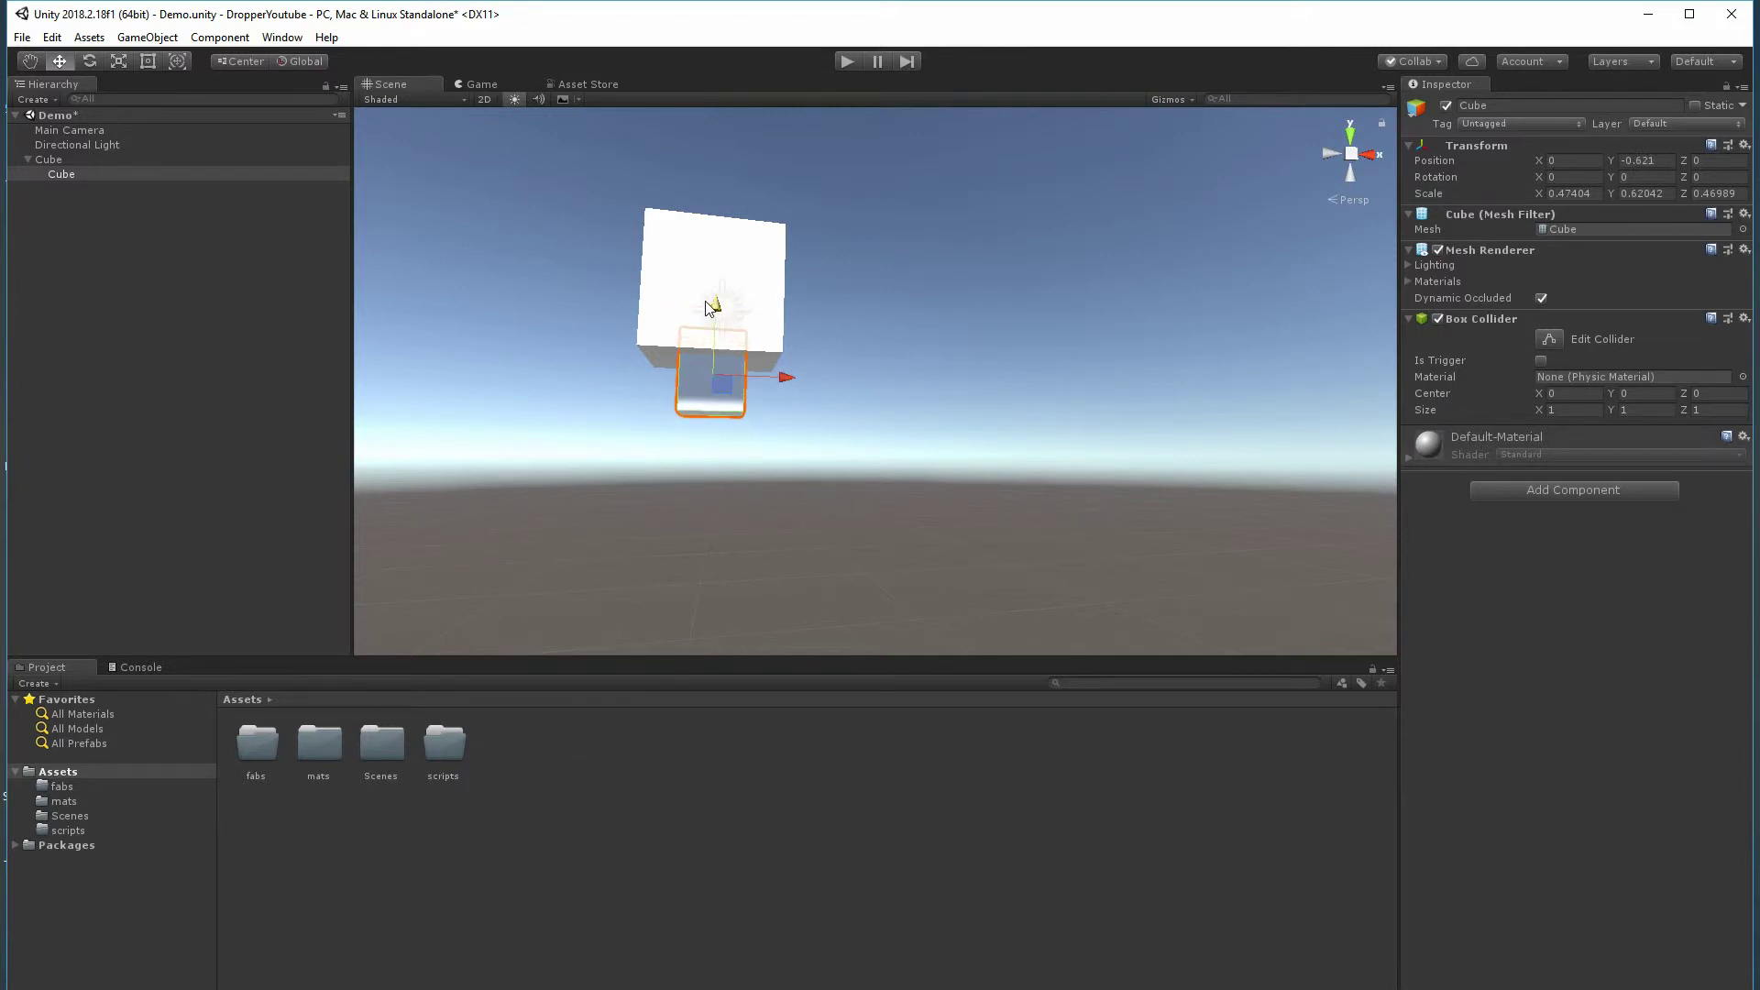
- Apply spout to the small cube and player to the big cube, then preview in Game view
{"action": "left_click", "coordinate": [57, 803]}
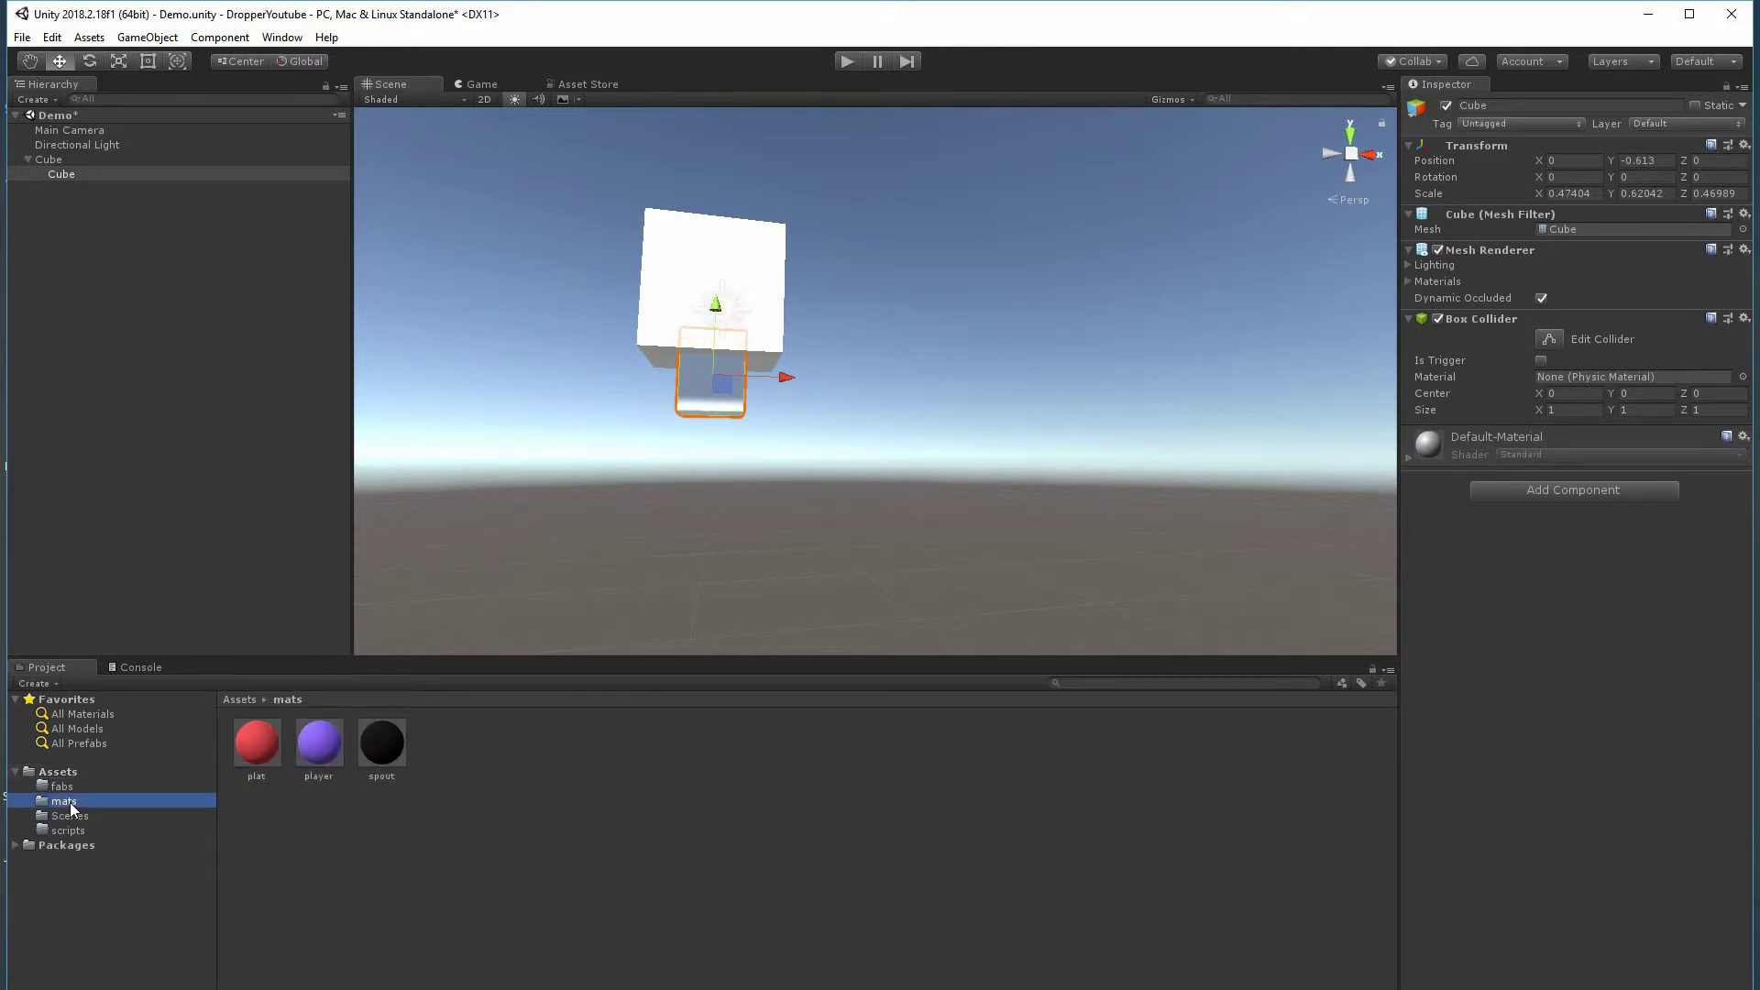
{"action": "left_click_drag", "start_coordinate": [381, 742], "coordinate": [698, 398]}
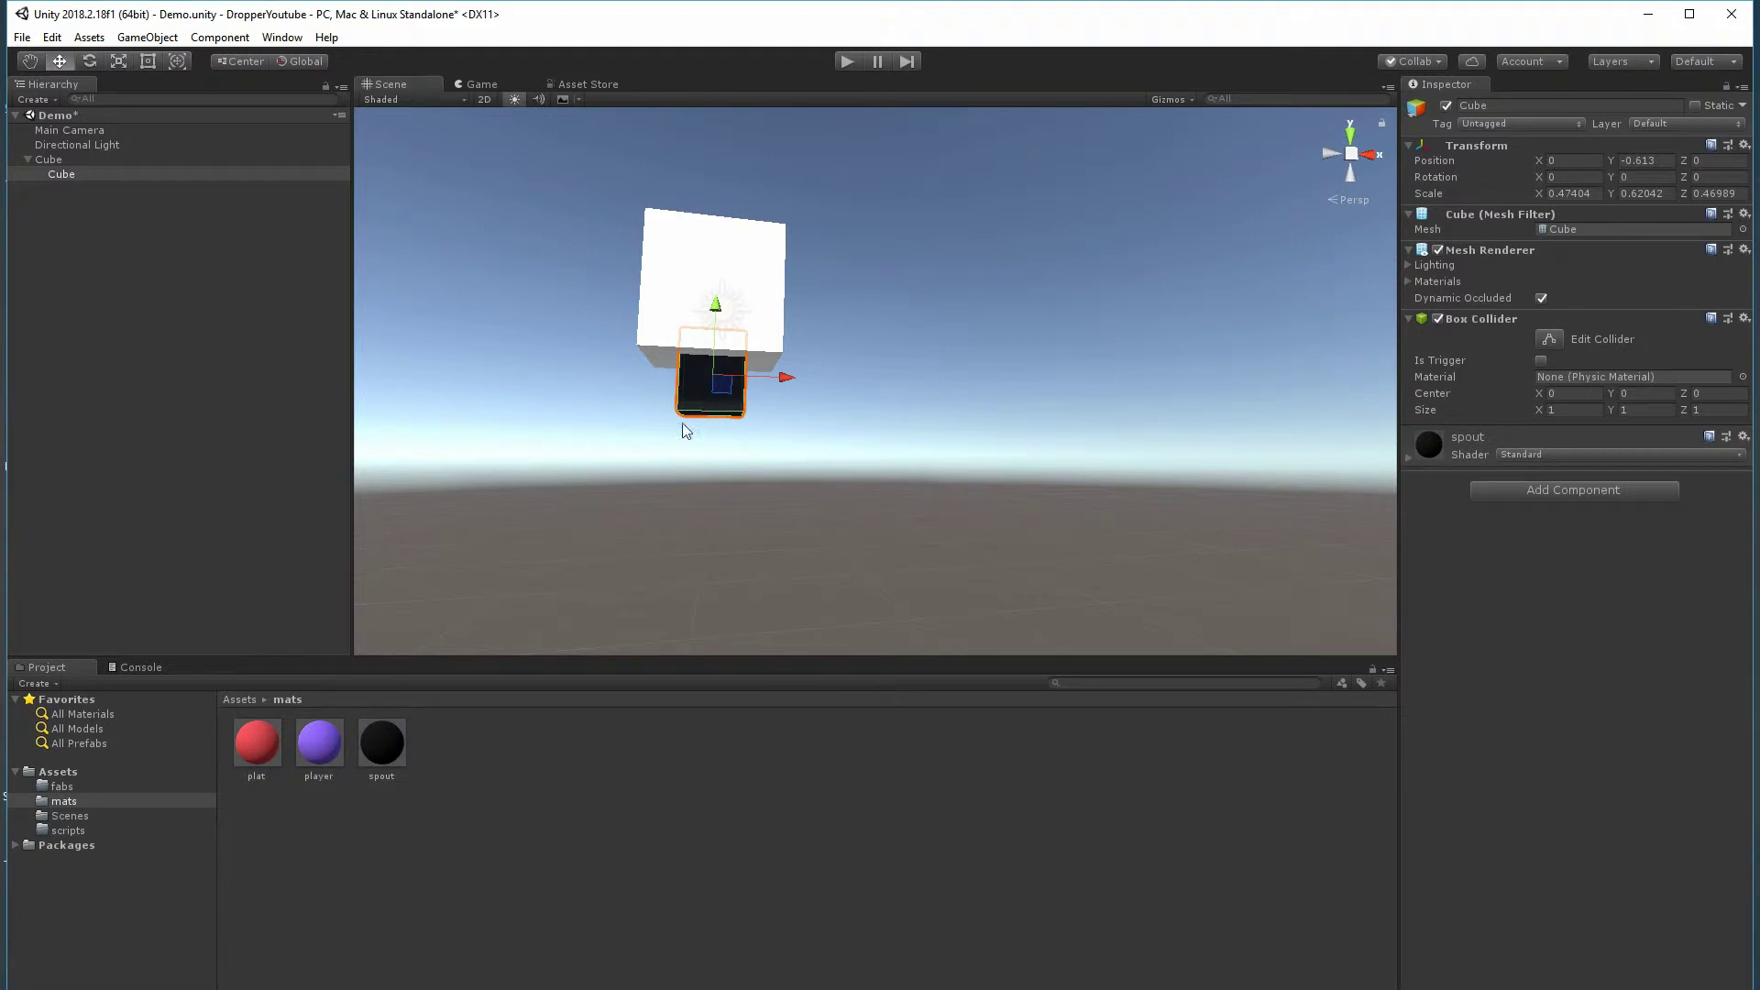
{"action": "left_click_drag", "start_coordinate": [321, 738], "coordinate": [668, 277]}
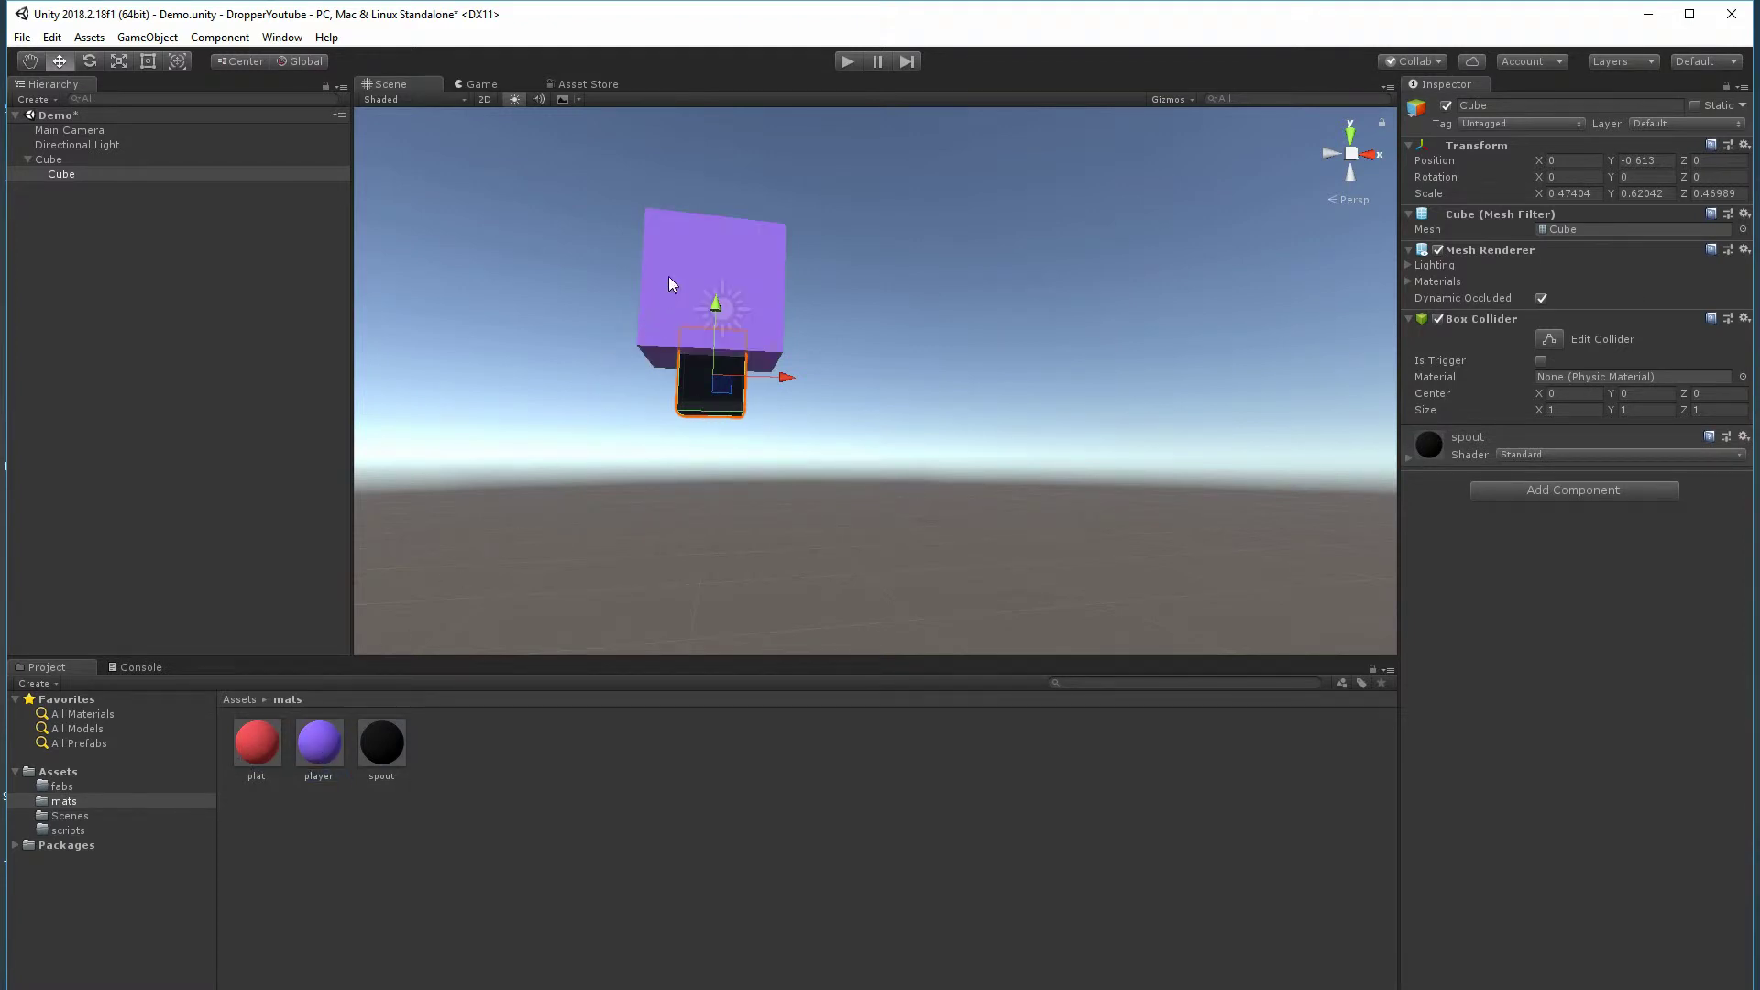
{"action": "left_click", "coordinate": [478, 84]}
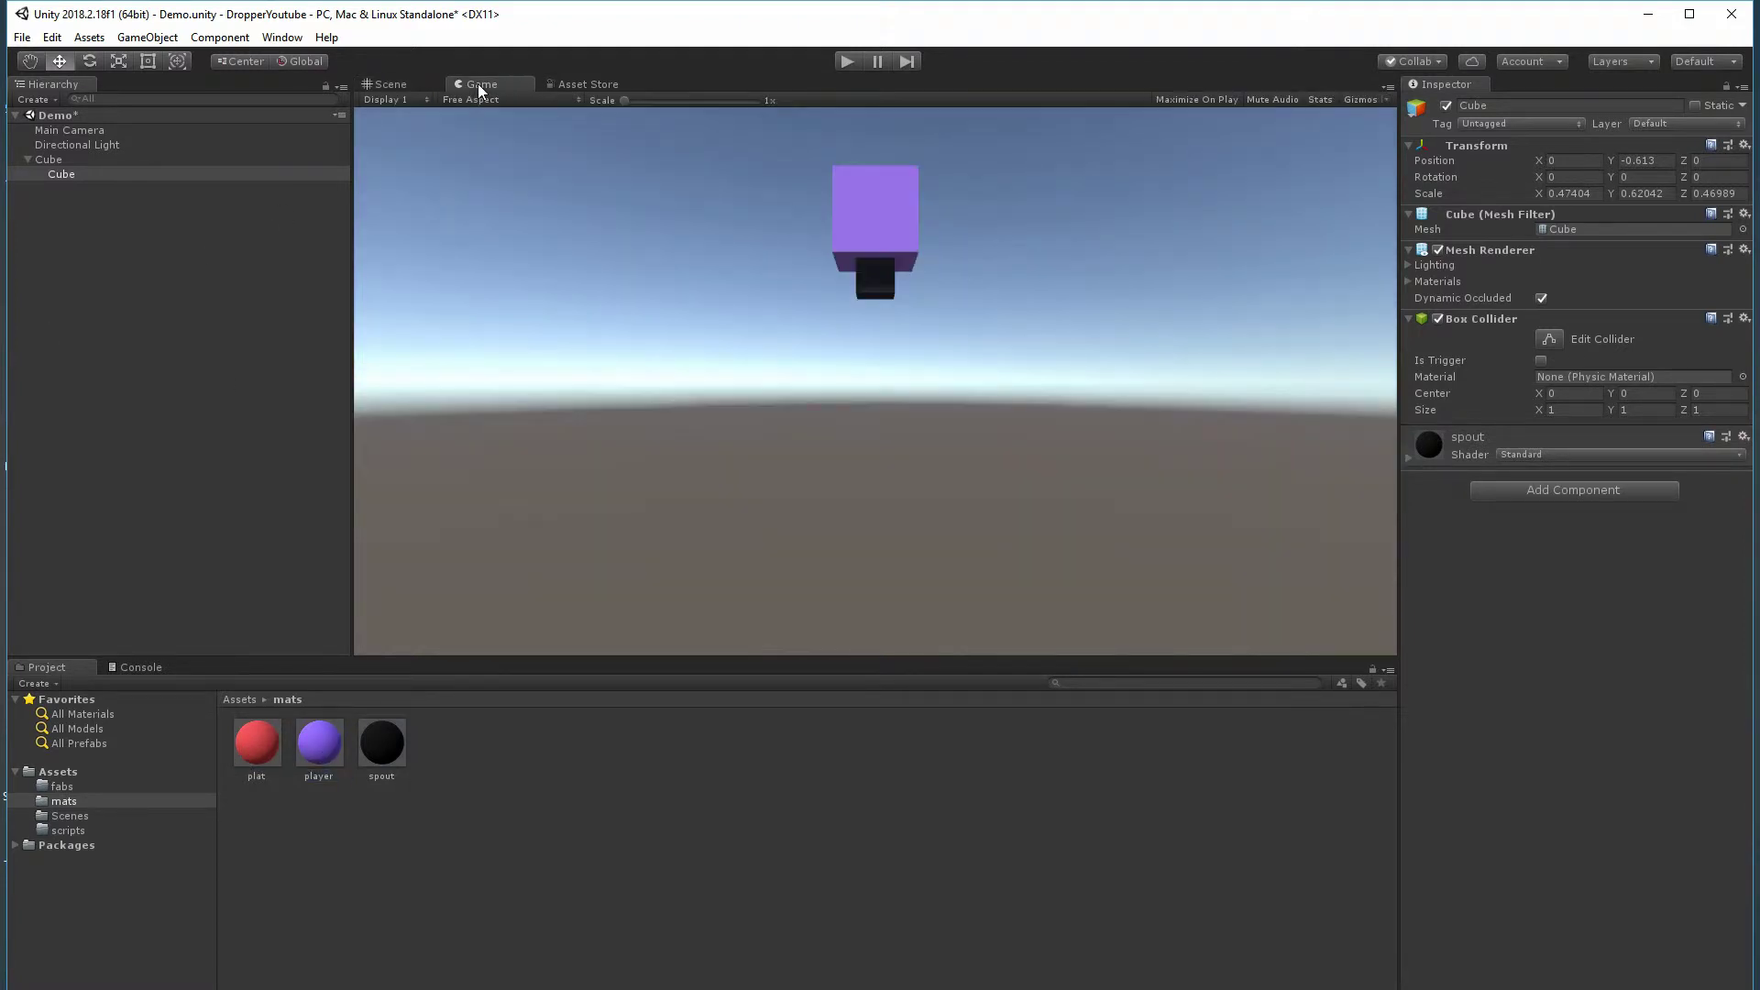
{"action": "left_click", "coordinate": [46, 159]}
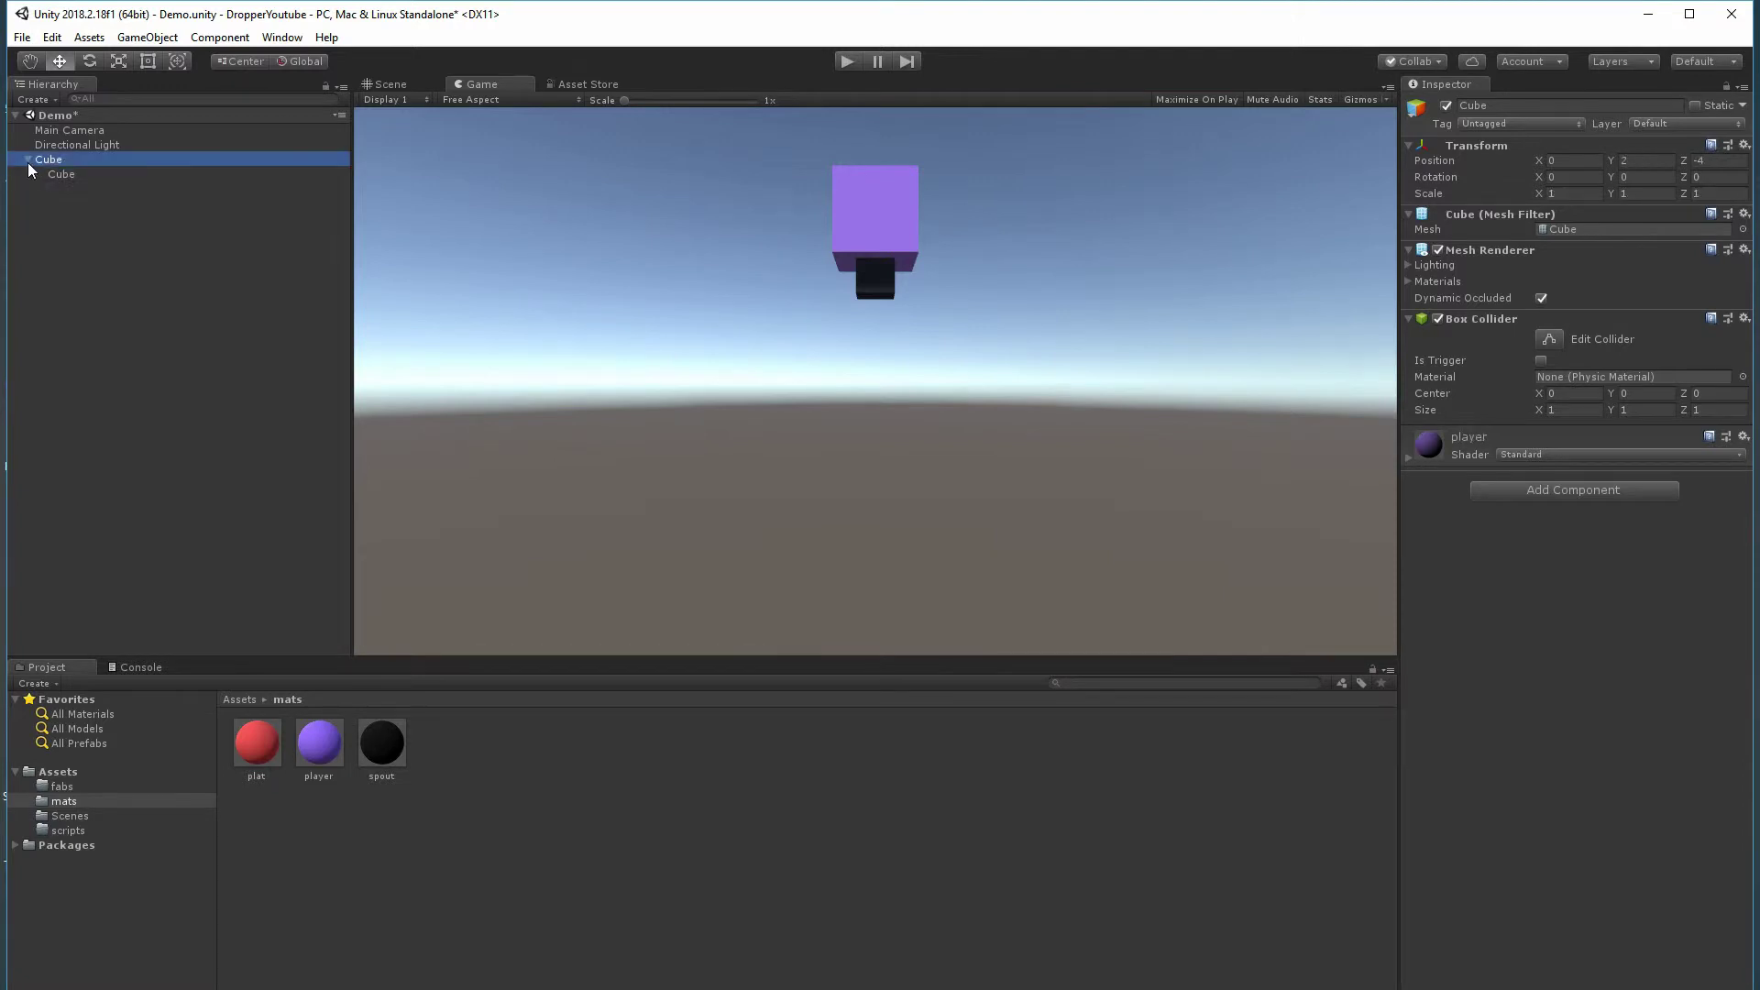
- Rename the parent cube Player and its child cube Spout in the Inspector
{"action": "left_click", "coordinate": [1514, 107]}
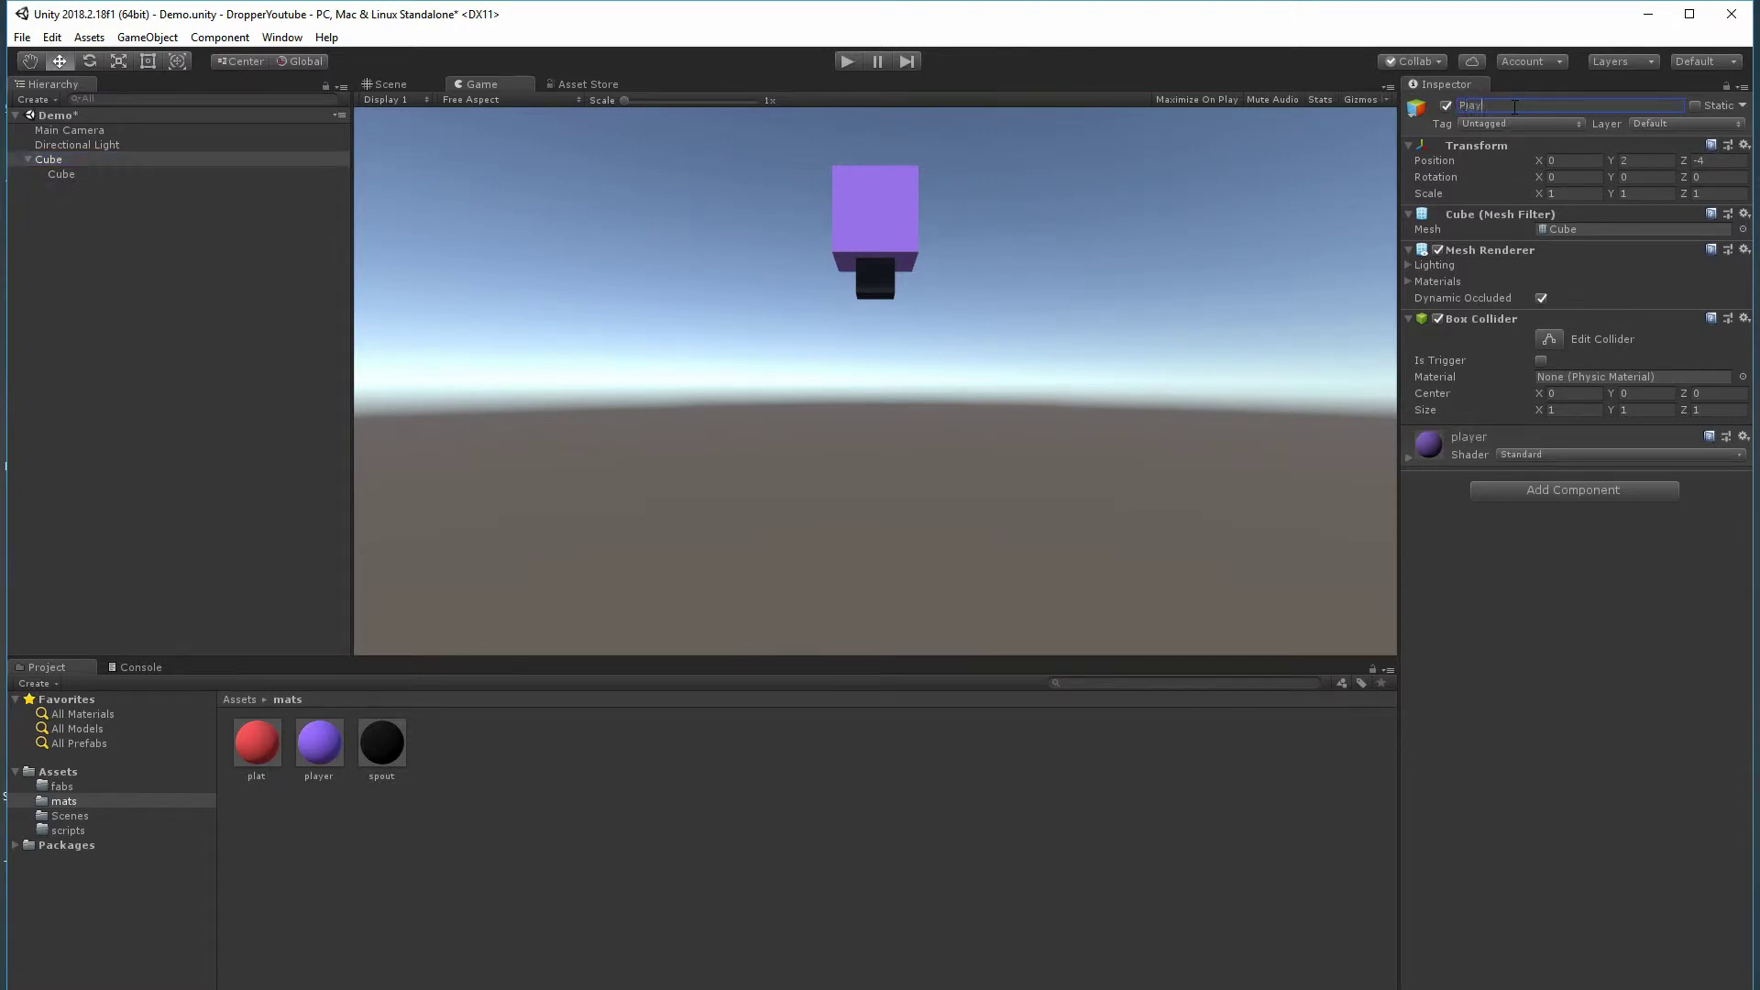
{"action": "left_click", "coordinate": [28, 162]}
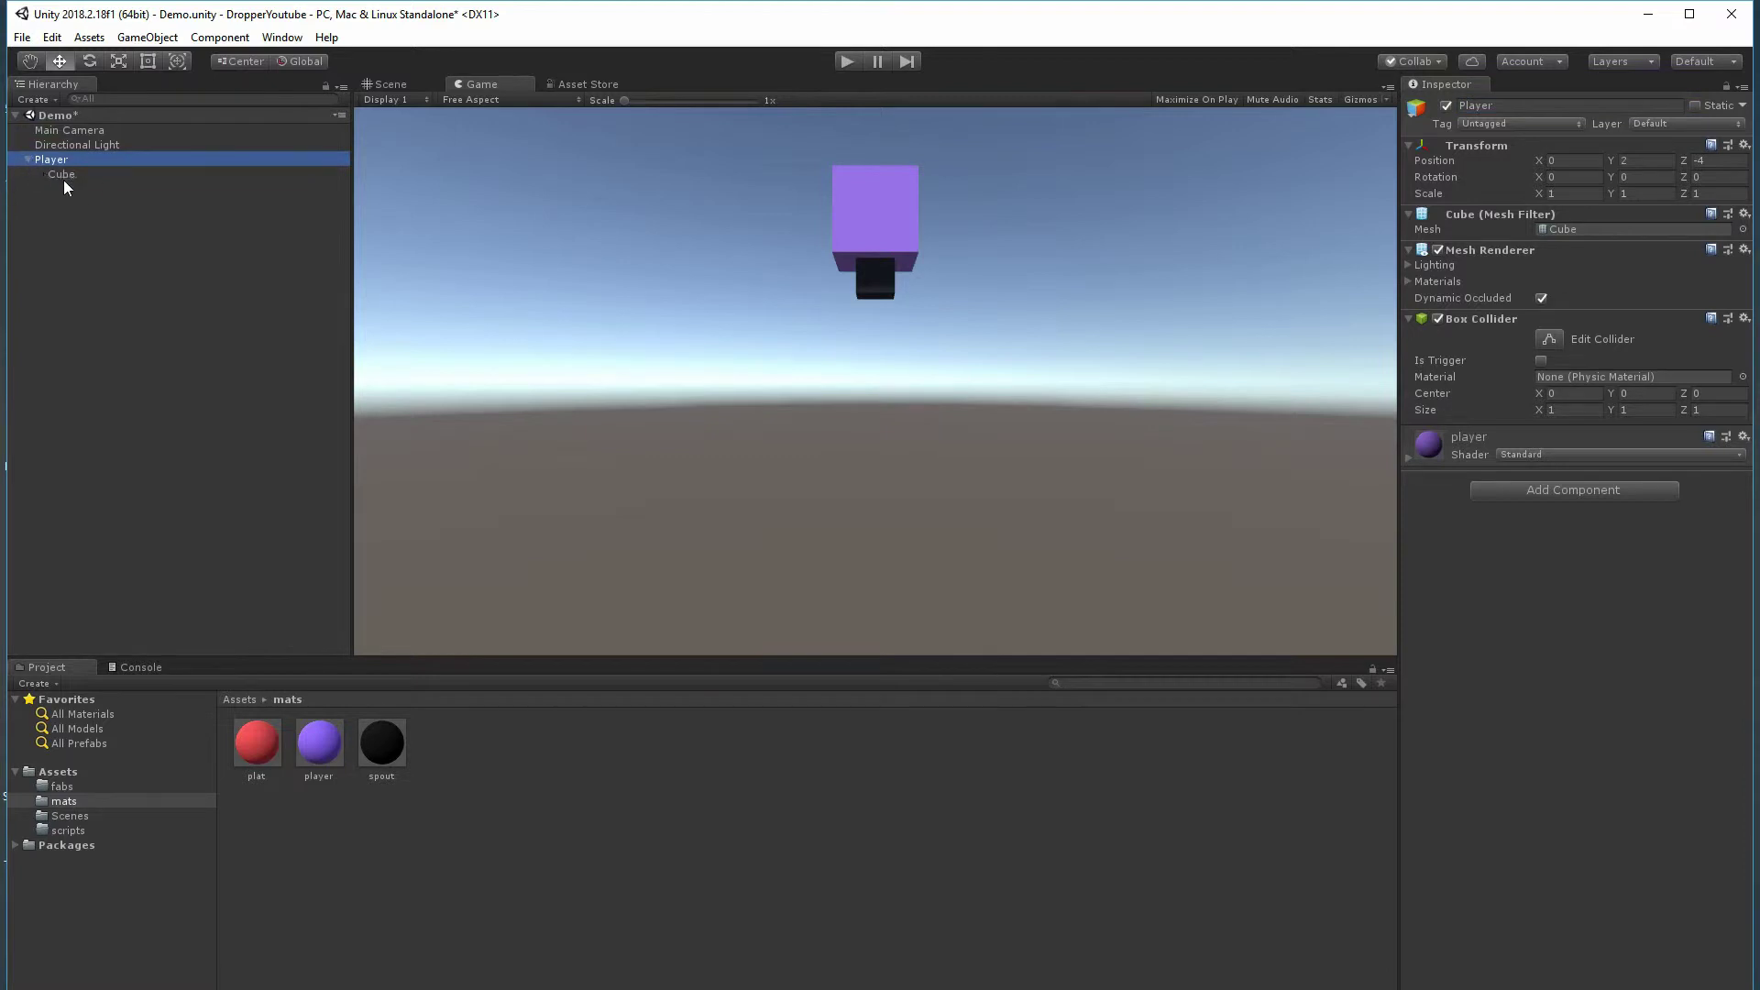
{"action": "left_click", "coordinate": [62, 174]}
{"action": "left_click", "coordinate": [1541, 105]}
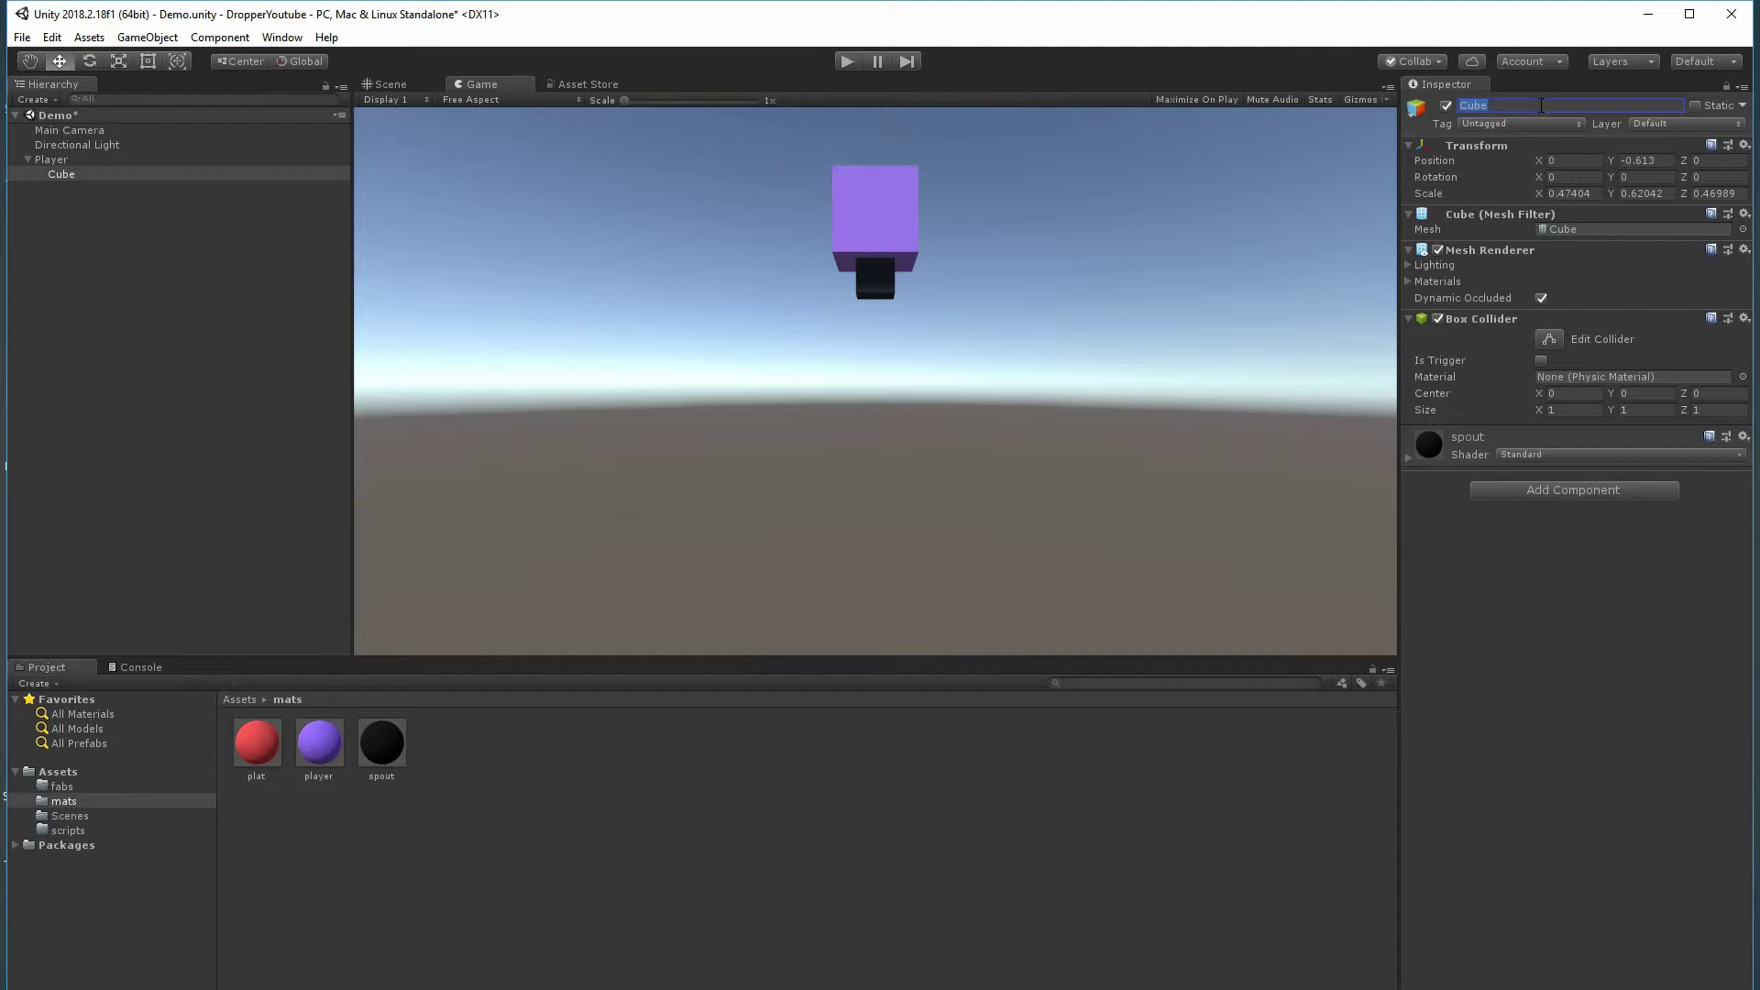
{"action": "type", "text": "Spout"}
{"action": "left_click", "coordinate": [26, 162]}
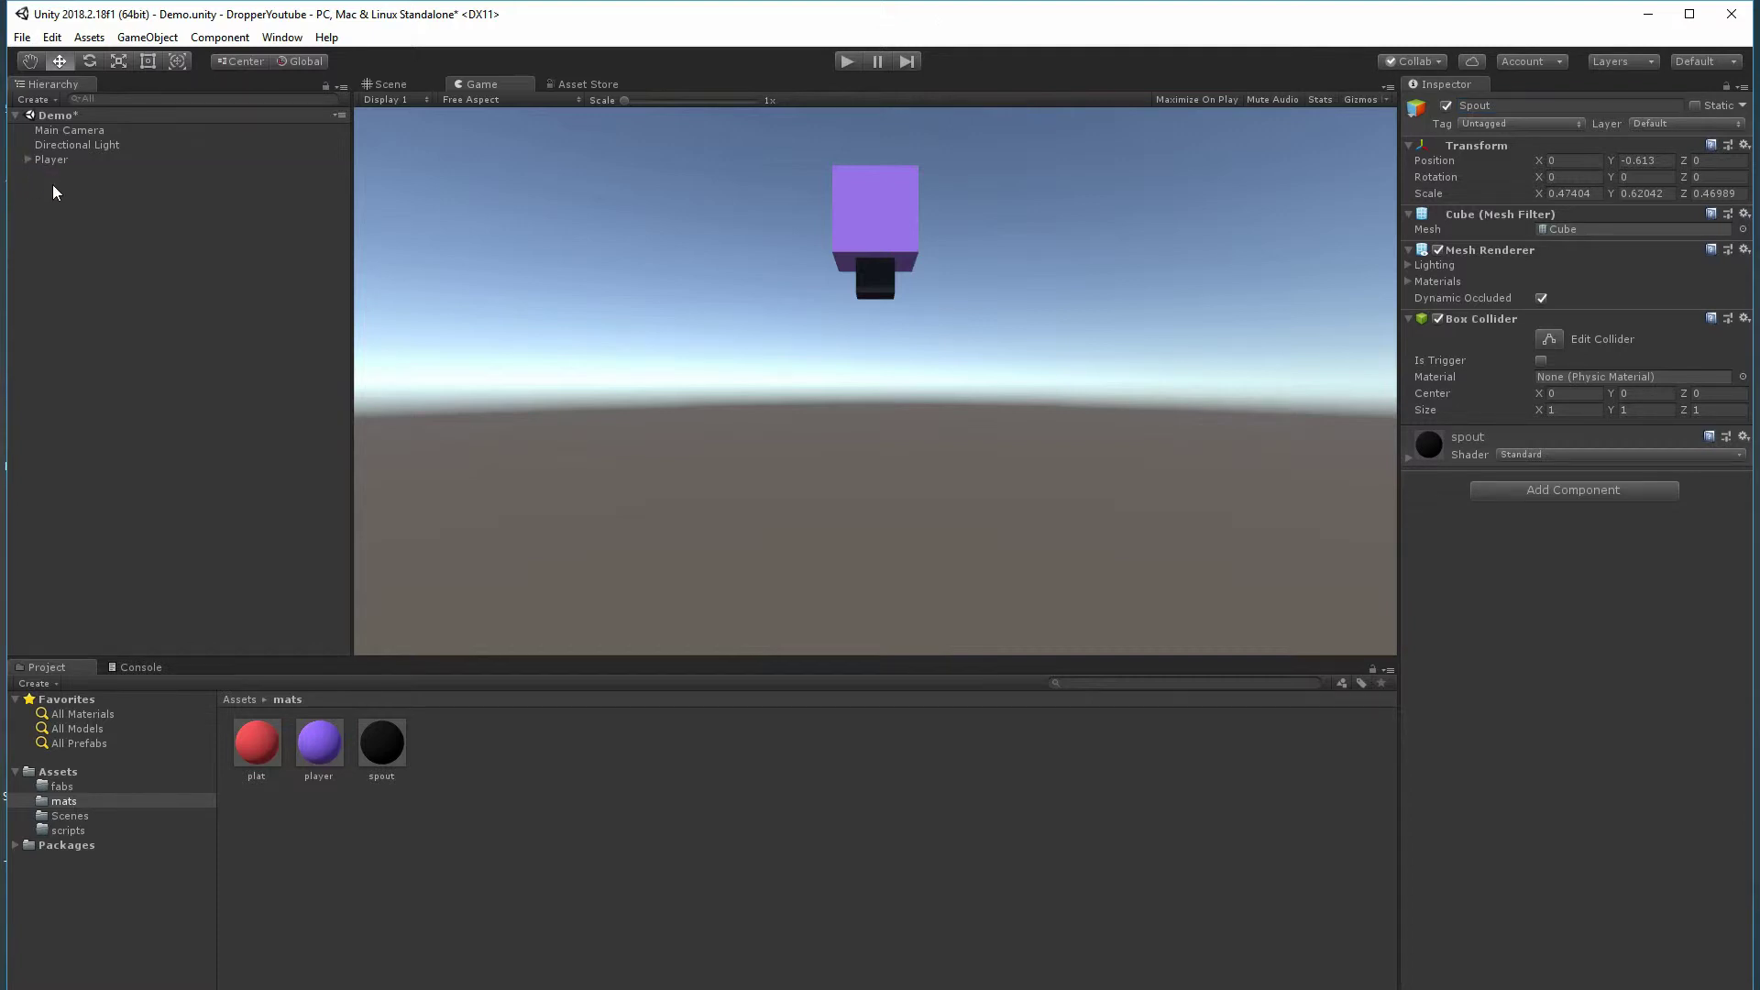
{"action": "right_click", "coordinate": [70, 211]}
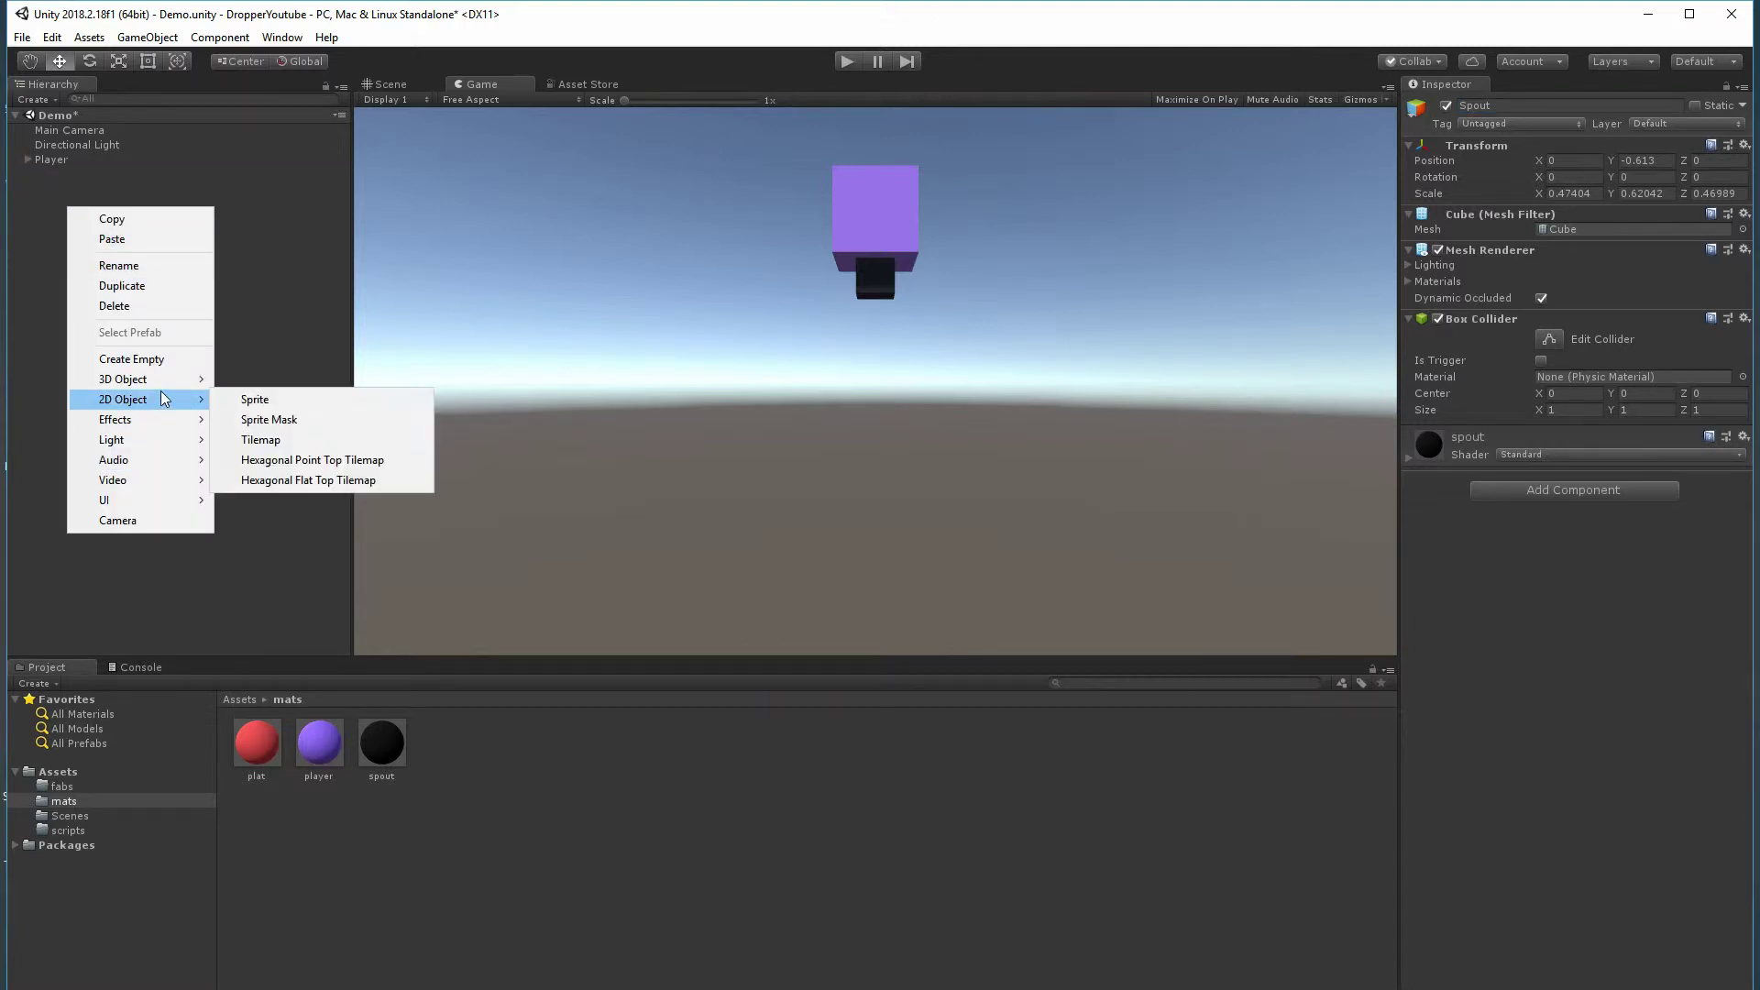
- Delete the cube accidentally nested under Spout and create a top-level Cube instead
{"action": "mouse_move", "coordinate": [173, 390]}
{"action": "left_click", "coordinate": [251, 381]}
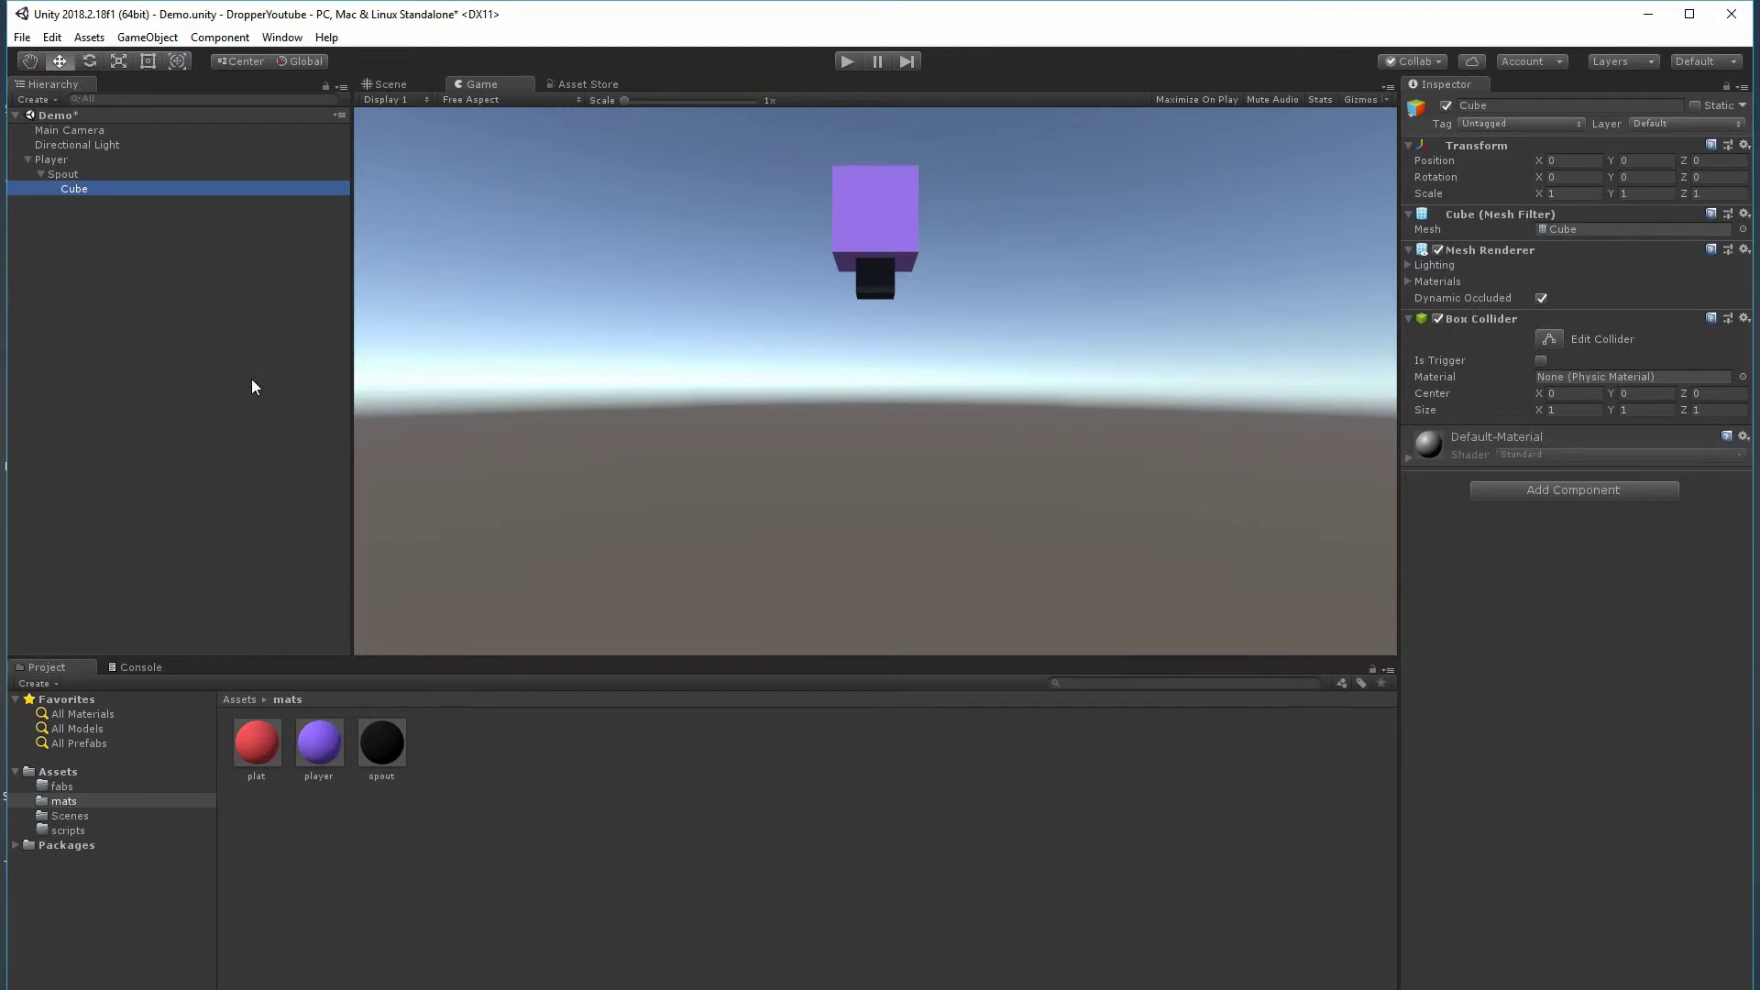
{"action": "right_click", "coordinate": [87, 195]}
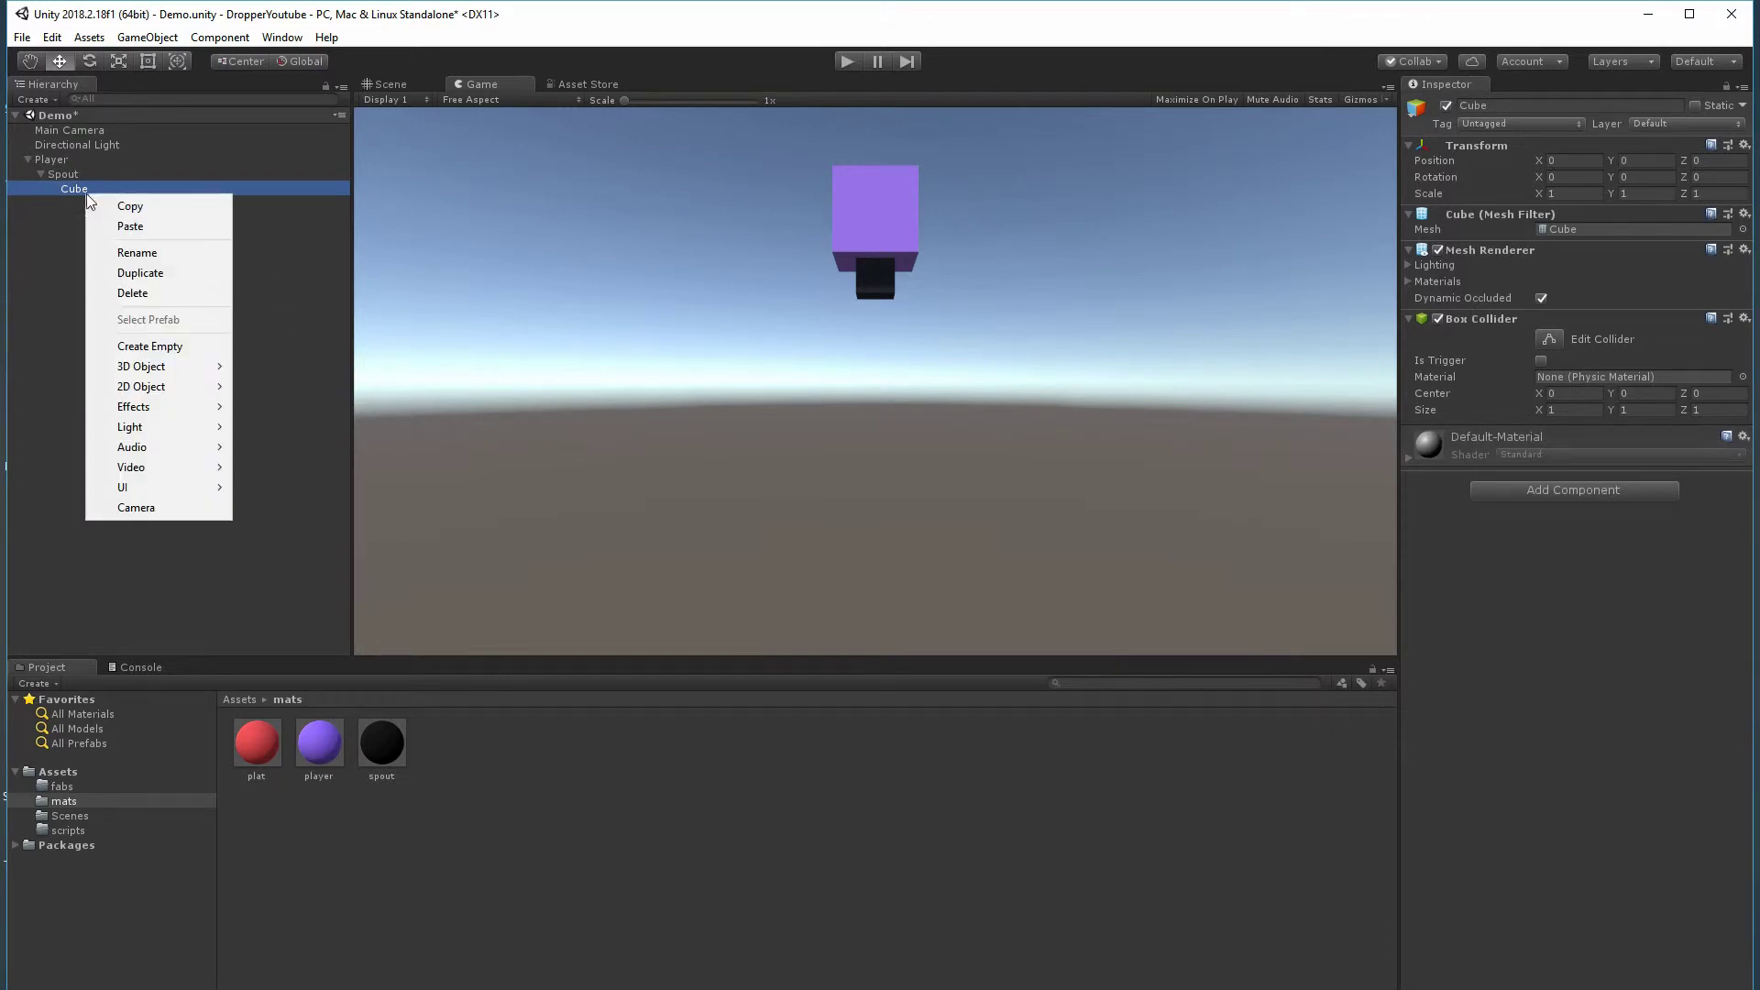
{"action": "left_click", "coordinate": [154, 295]}
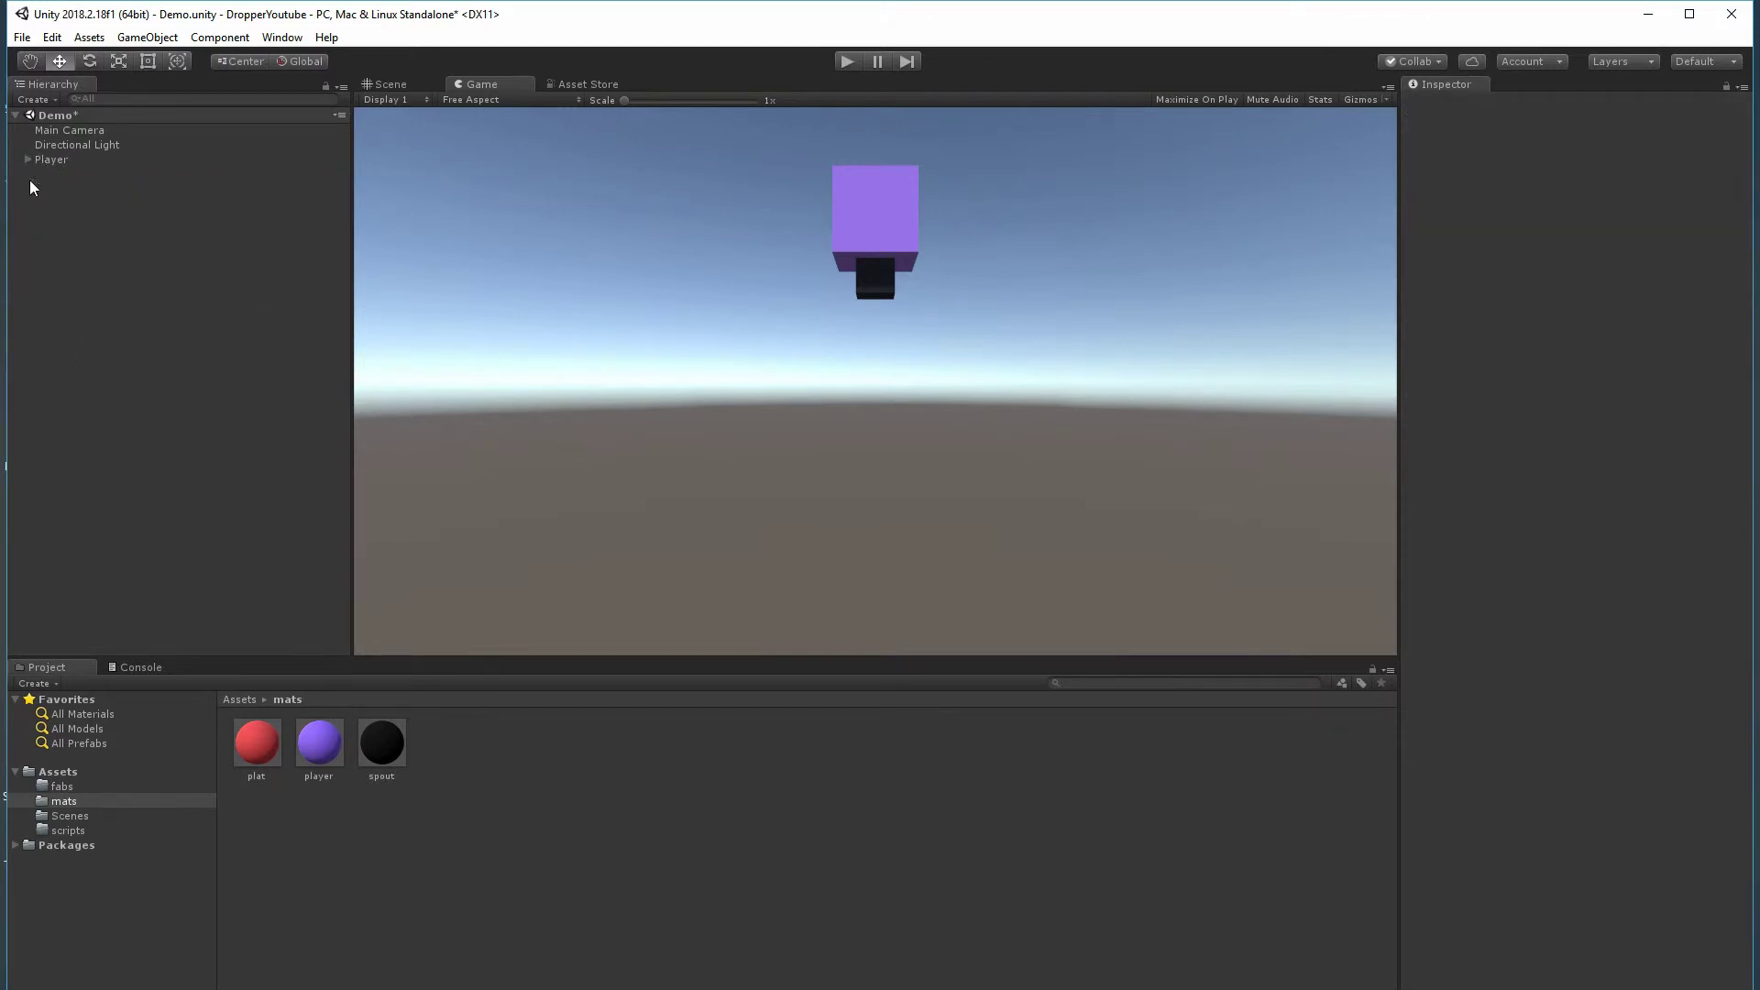
{"action": "right_click", "coordinate": [50, 339]}
{"action": "mouse_move", "coordinate": [140, 511]}
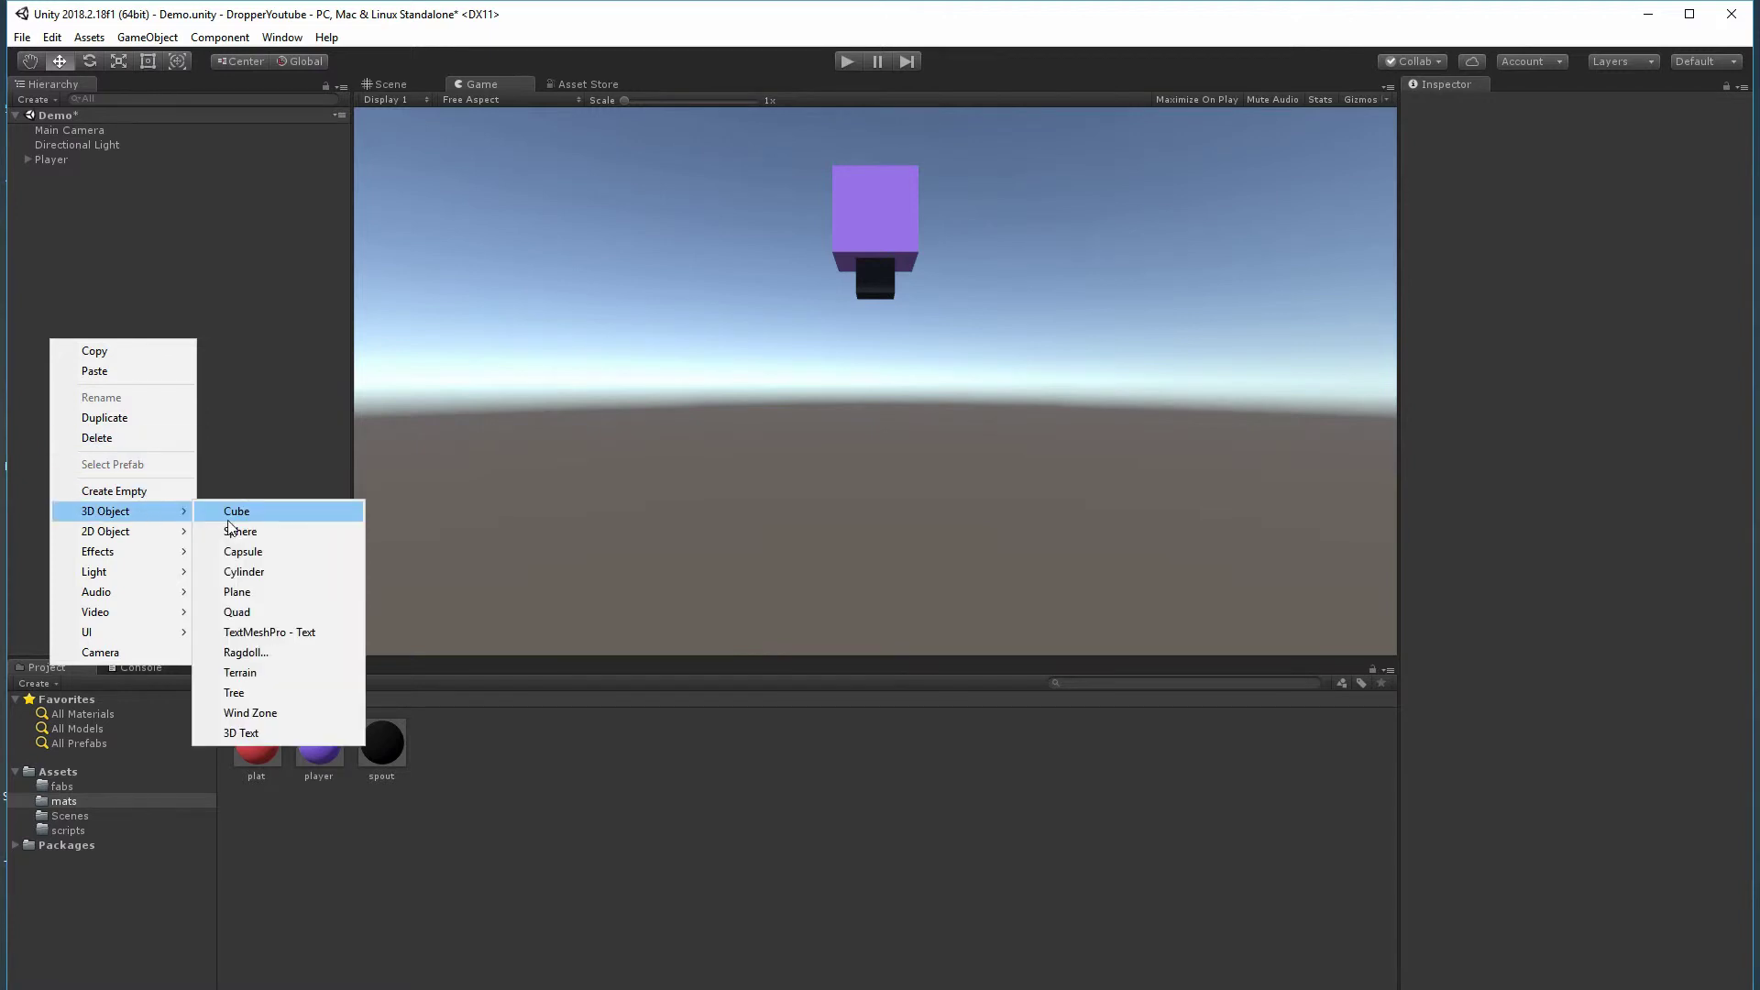
{"action": "left_click", "coordinate": [240, 515]}
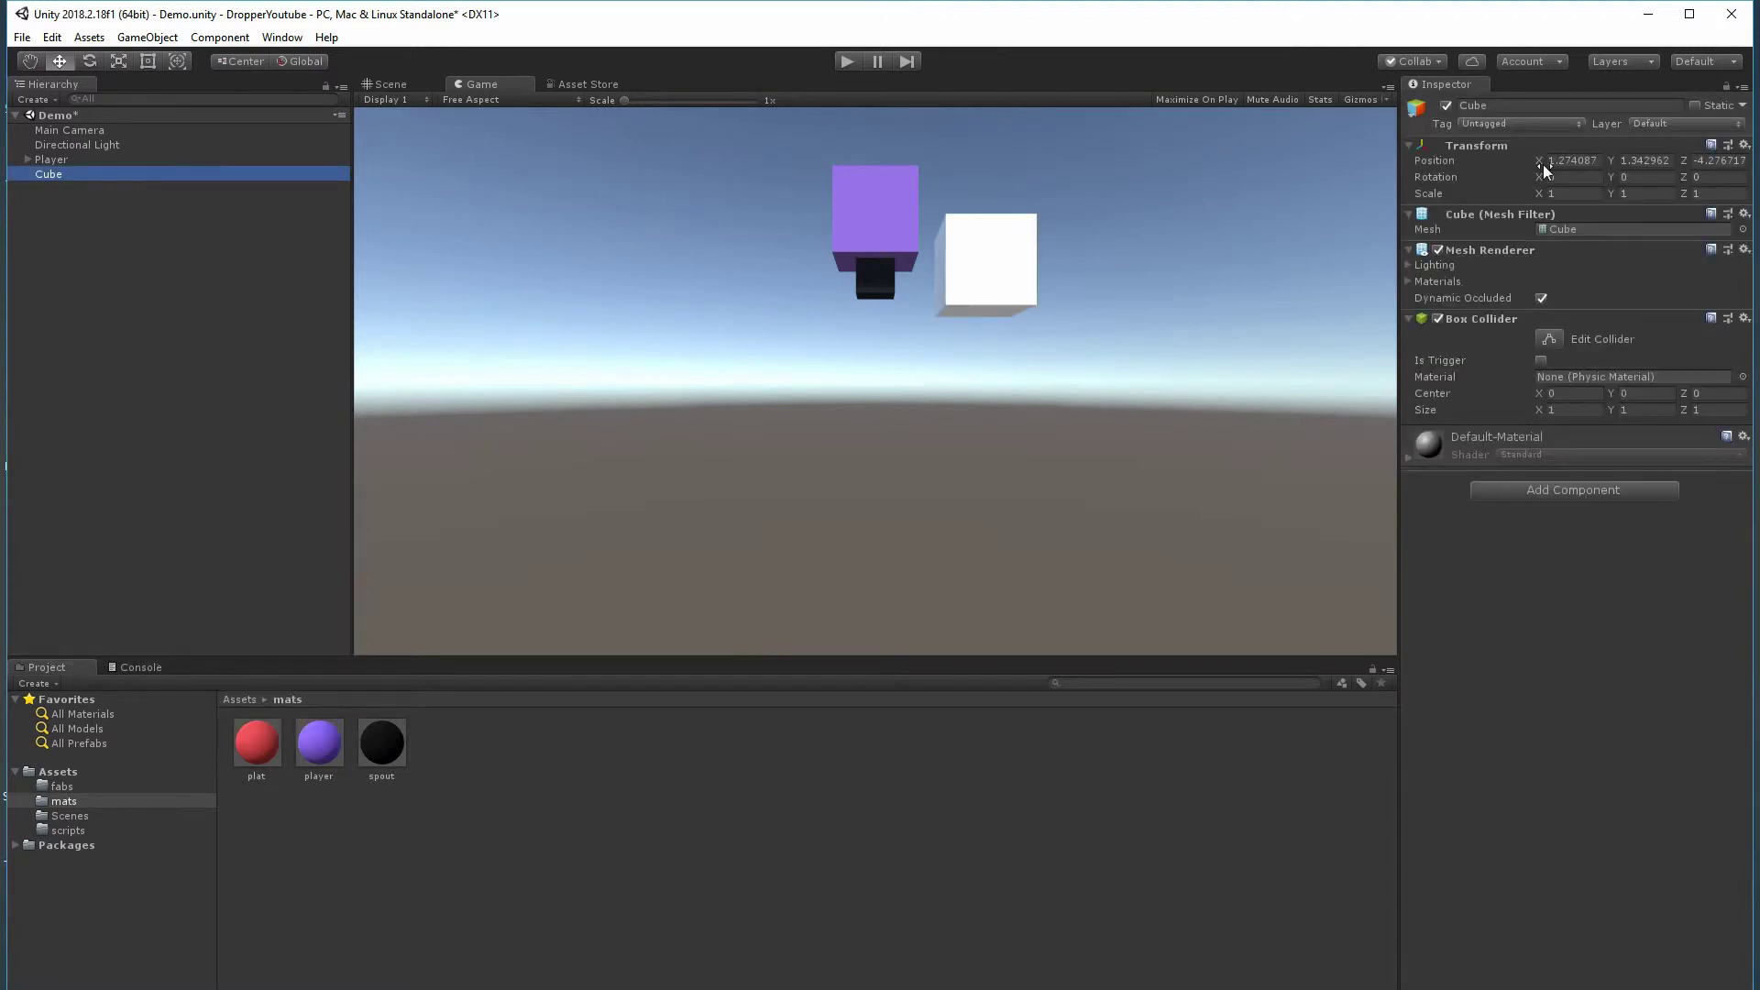
- Place the new cube at position 0, 0, -4
{"action": "left_click", "coordinate": [1569, 161]}
{"action": "type", "text": "0"}
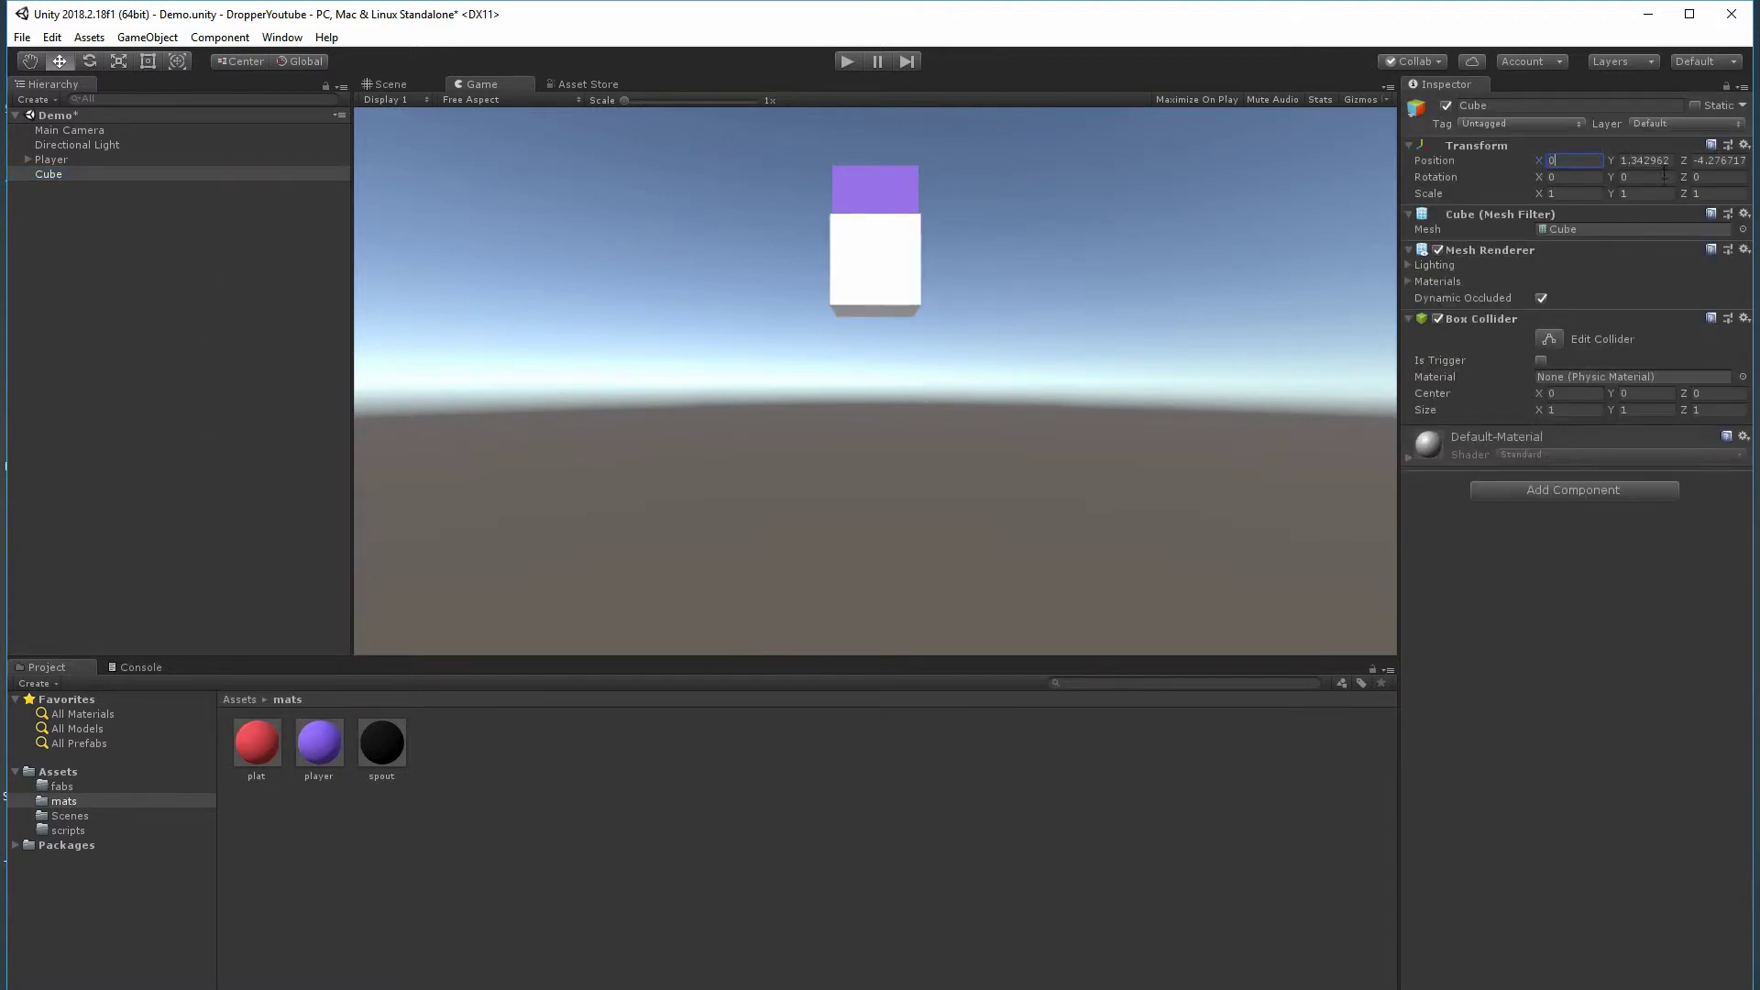
{"action": "left_click", "coordinate": [1664, 176]}
{"action": "type", "text": "0"}
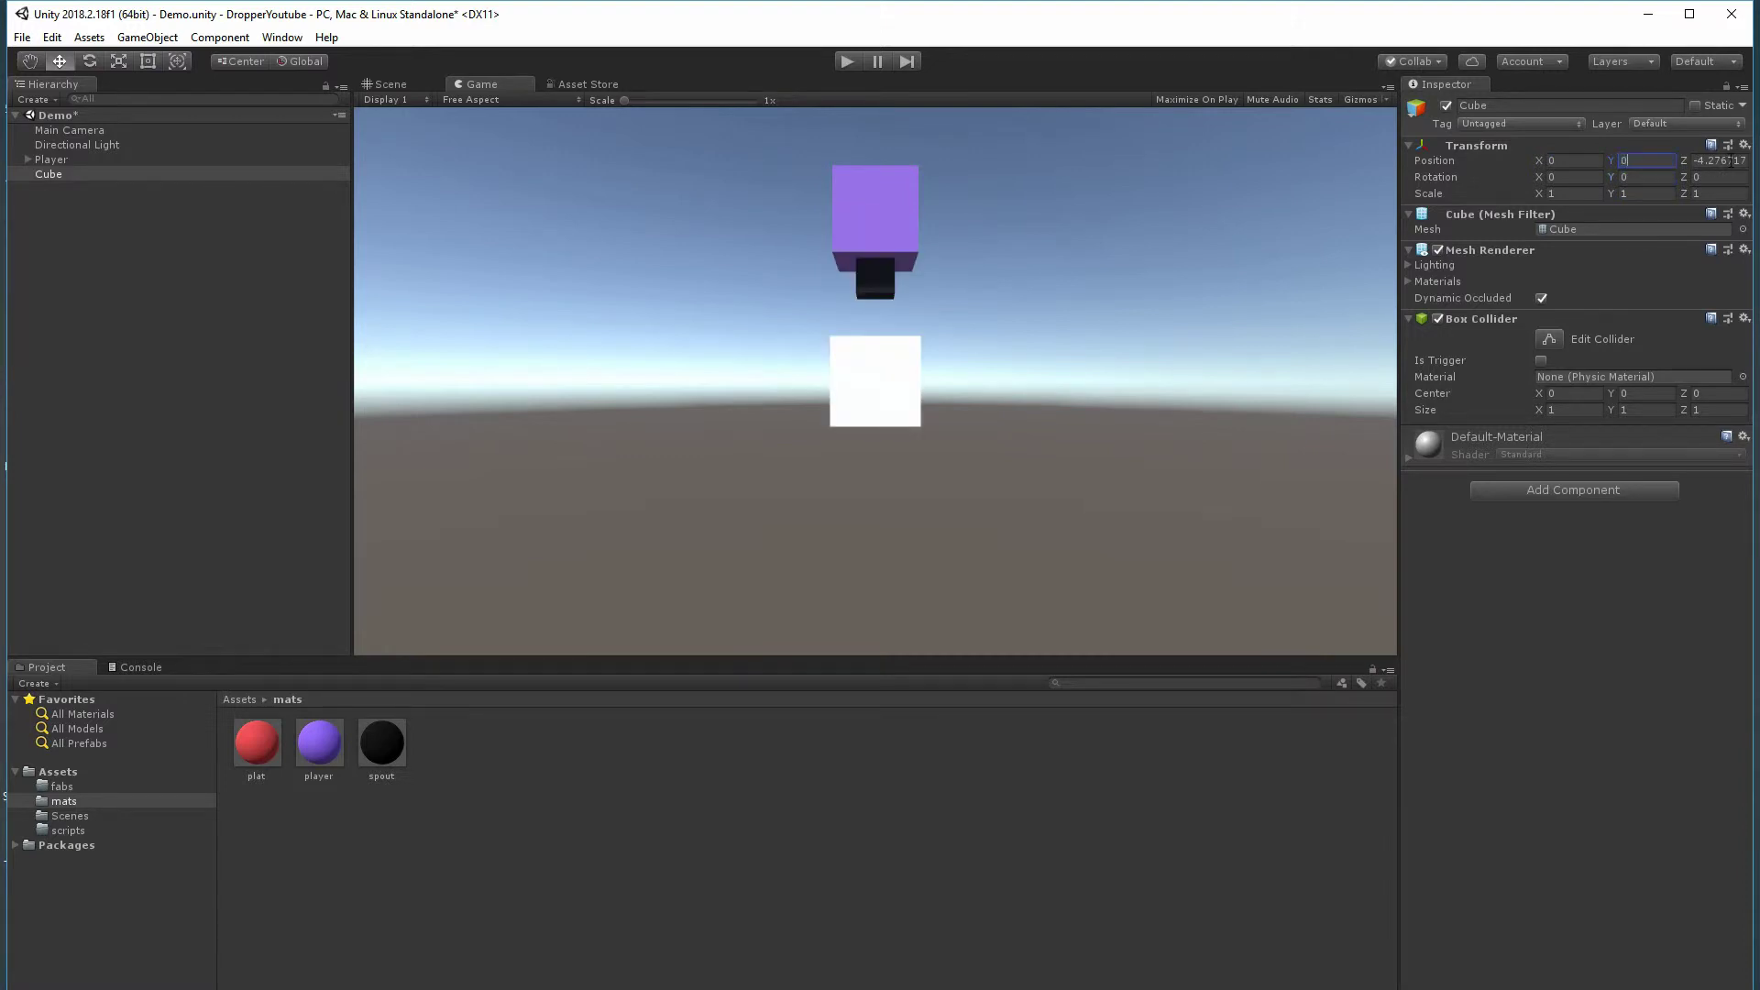
{"action": "left_click", "coordinate": [1730, 161]}
{"action": "type", "text": "-4"}
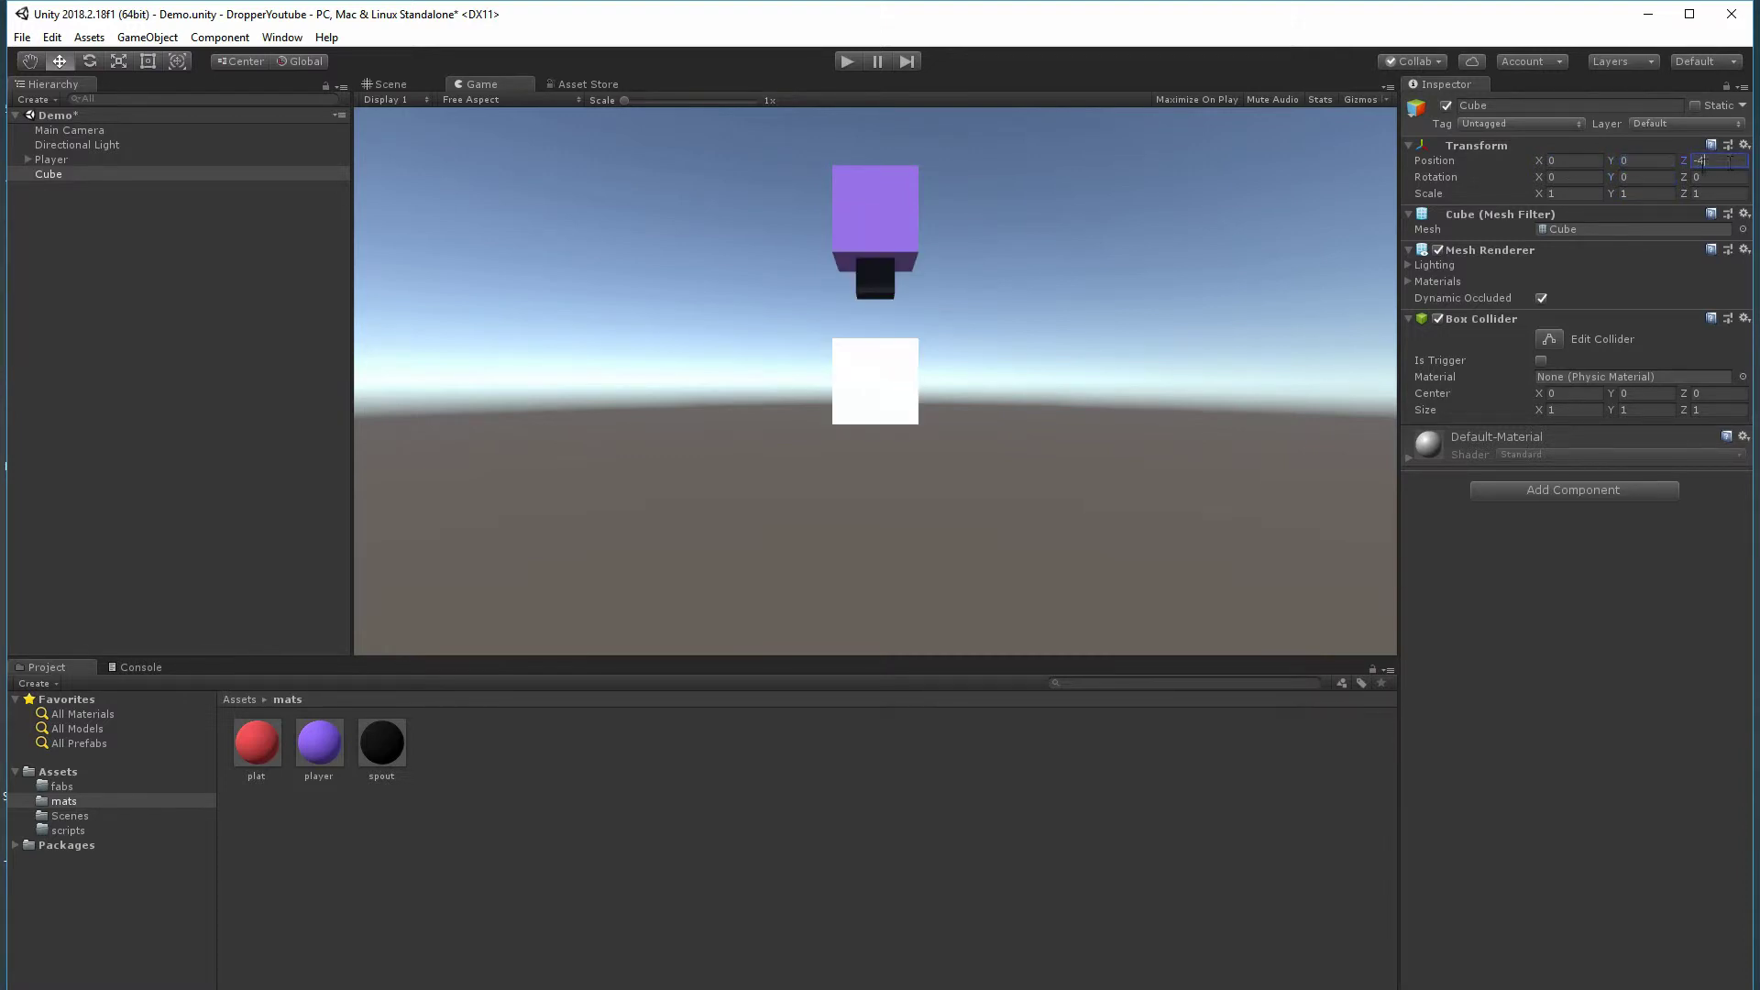
{"action": "left_click", "coordinate": [385, 84]}
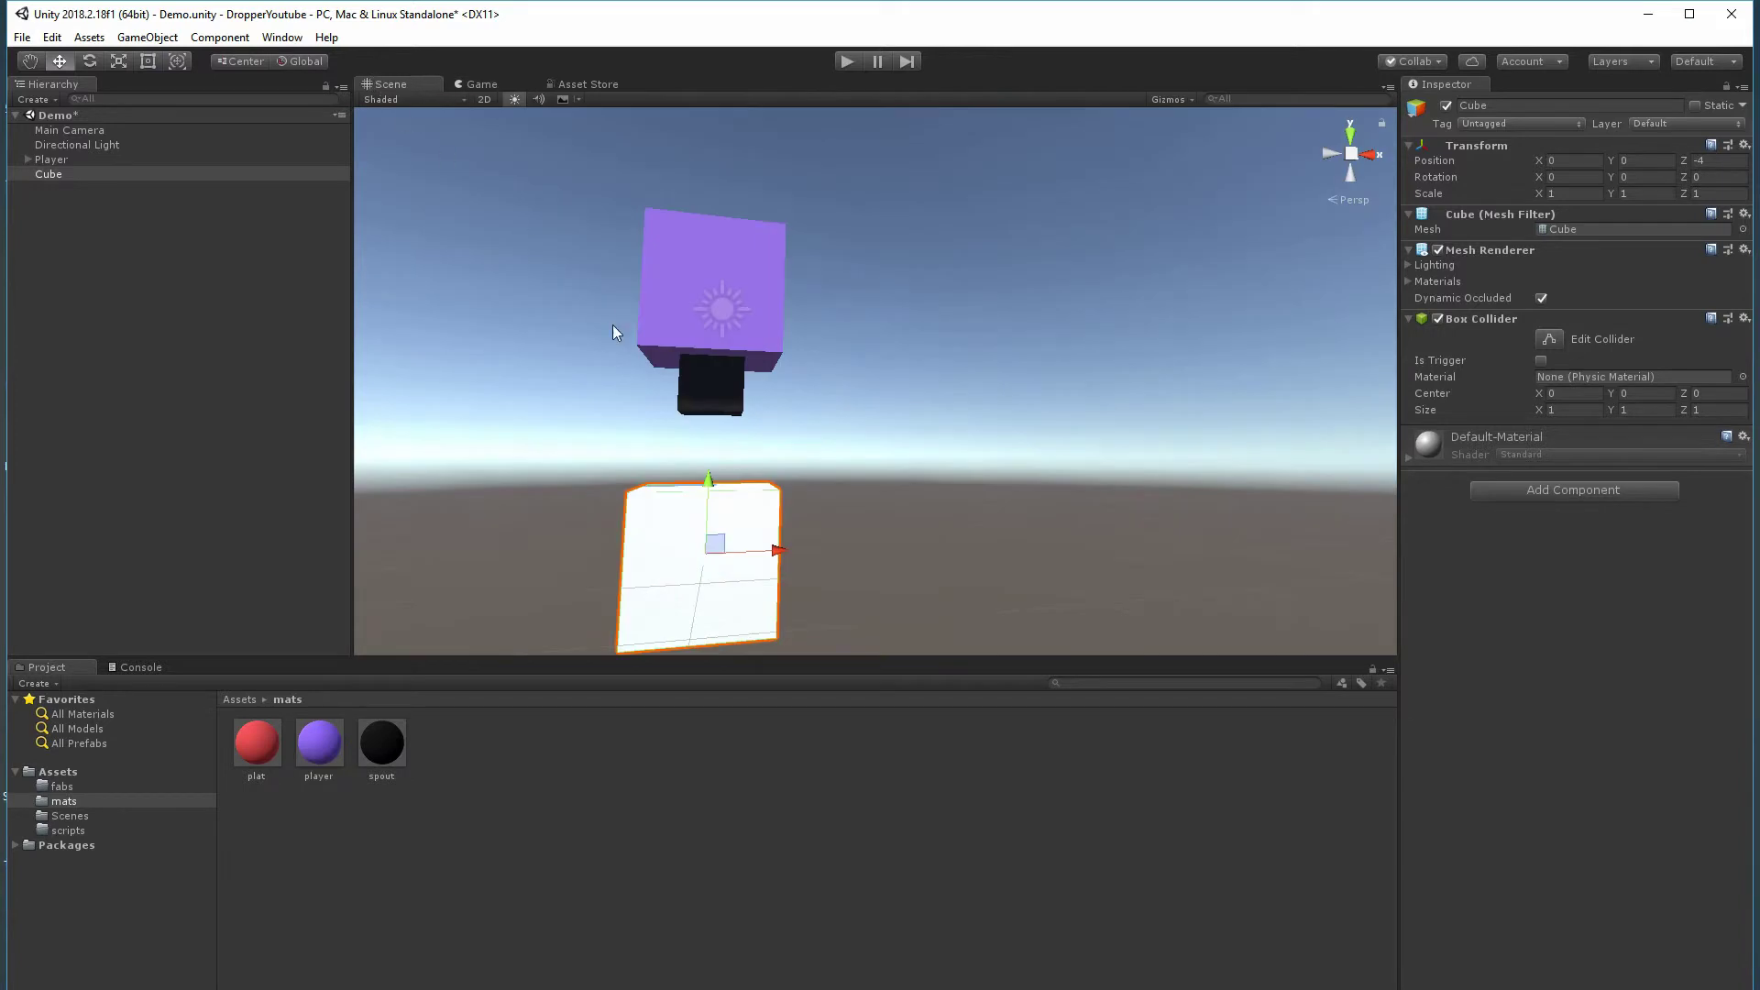
- Scale the cube into a thin, wide platform of about 4.147, 0.074, 2.644
{"action": "left_click_drag", "start_coordinate": [611, 328], "coordinate": [307, 337], "text": "alt"}
{"action": "left_click", "coordinate": [119, 60]}
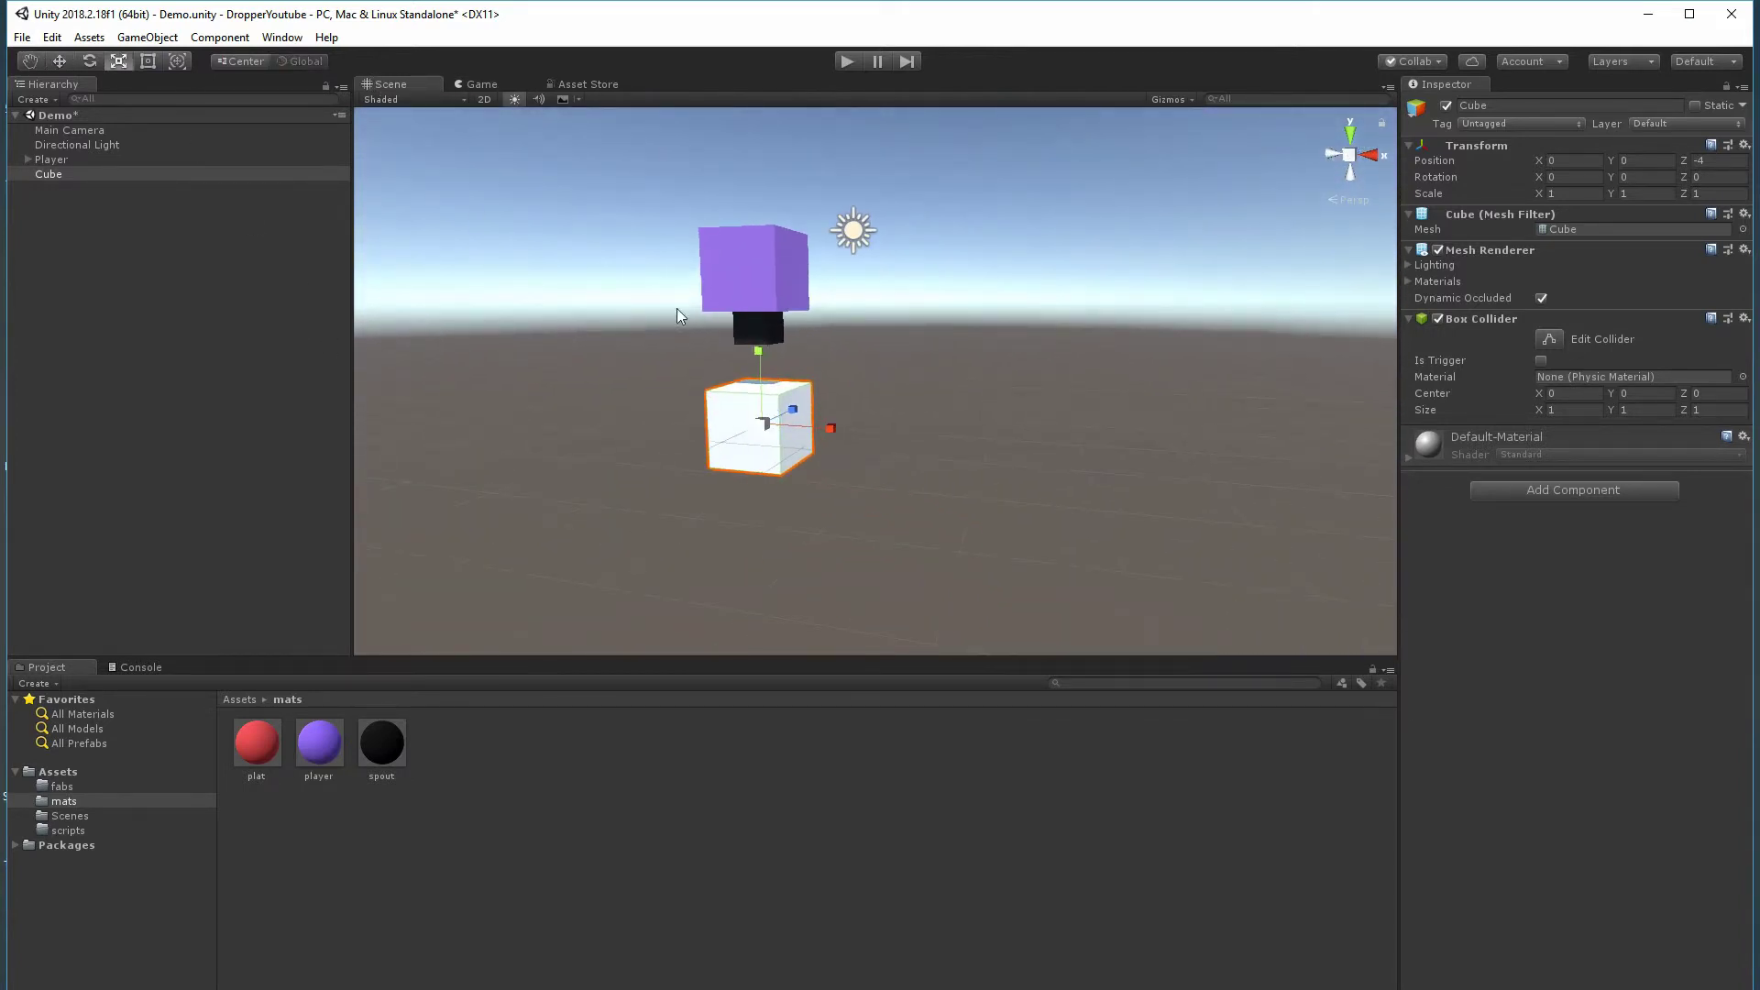
{"action": "left_click_drag", "start_coordinate": [761, 367], "coordinate": [979, 431]}
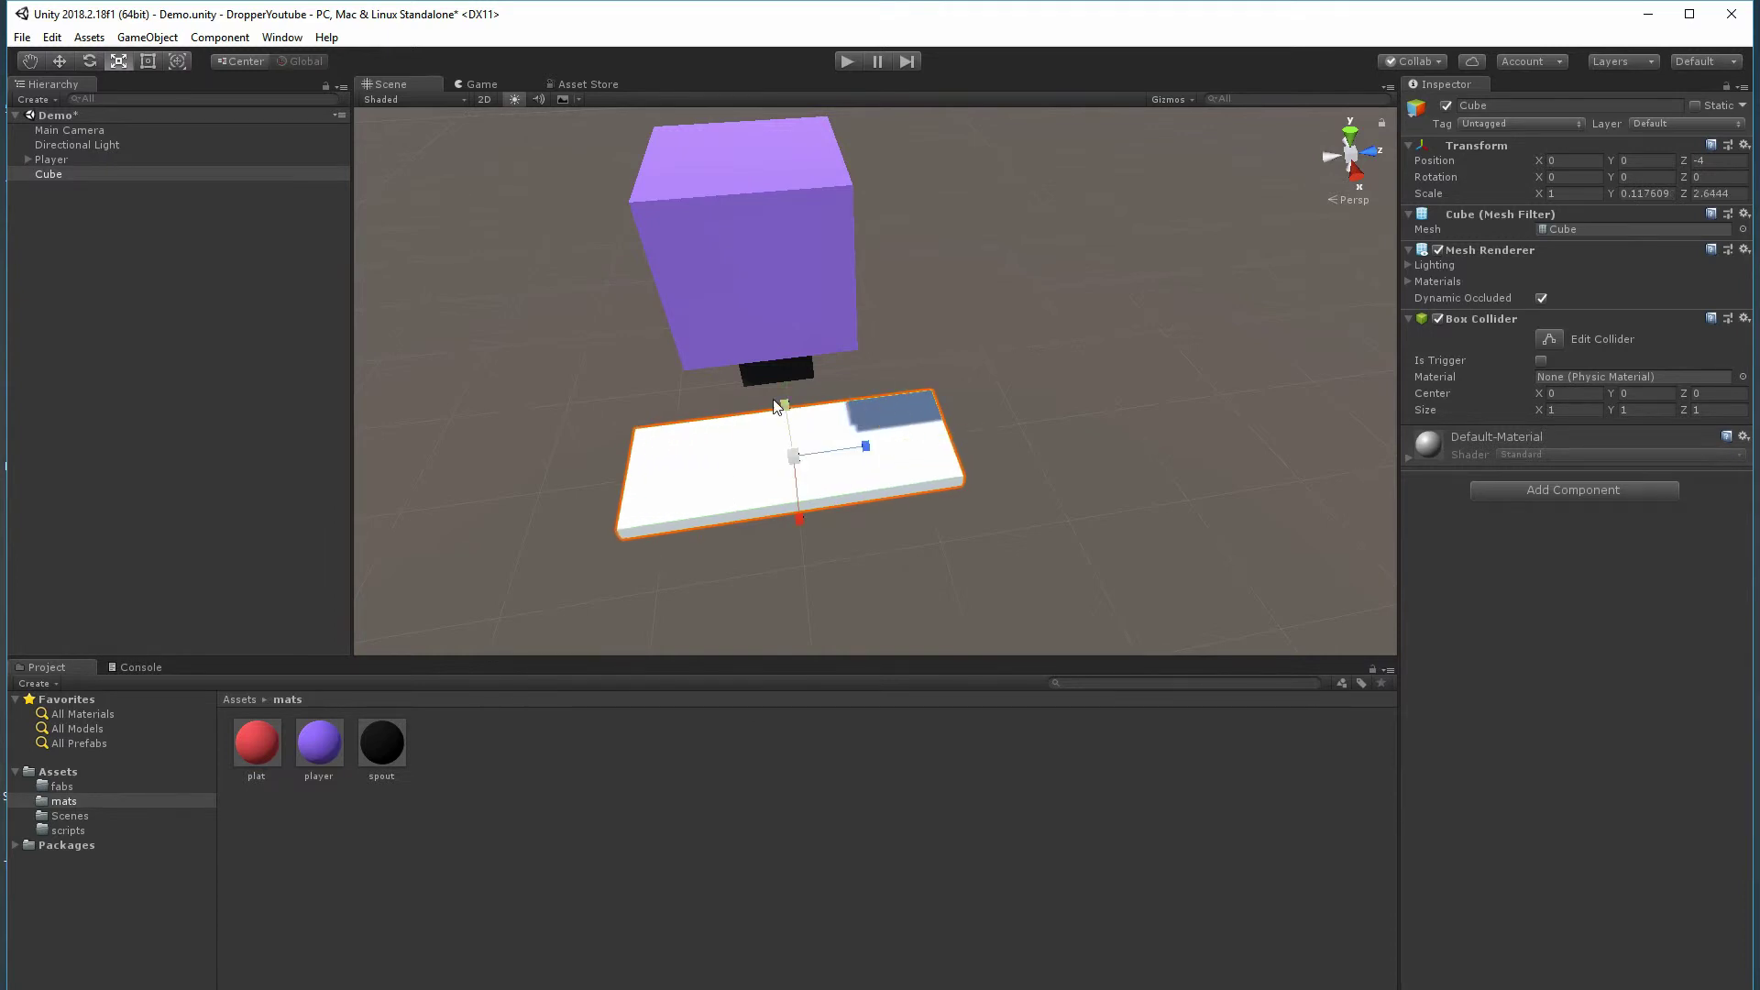
{"action": "left_click_drag", "start_coordinate": [785, 404], "coordinate": [788, 424]}
{"action": "left_click_drag", "start_coordinate": [799, 529], "coordinate": [810, 641]}
{"action": "left_click_drag", "start_coordinate": [810, 642], "coordinate": [1088, 491], "text": "alt"}
{"action": "left_click_drag", "start_coordinate": [1052, 409], "coordinate": [1061, 405]}
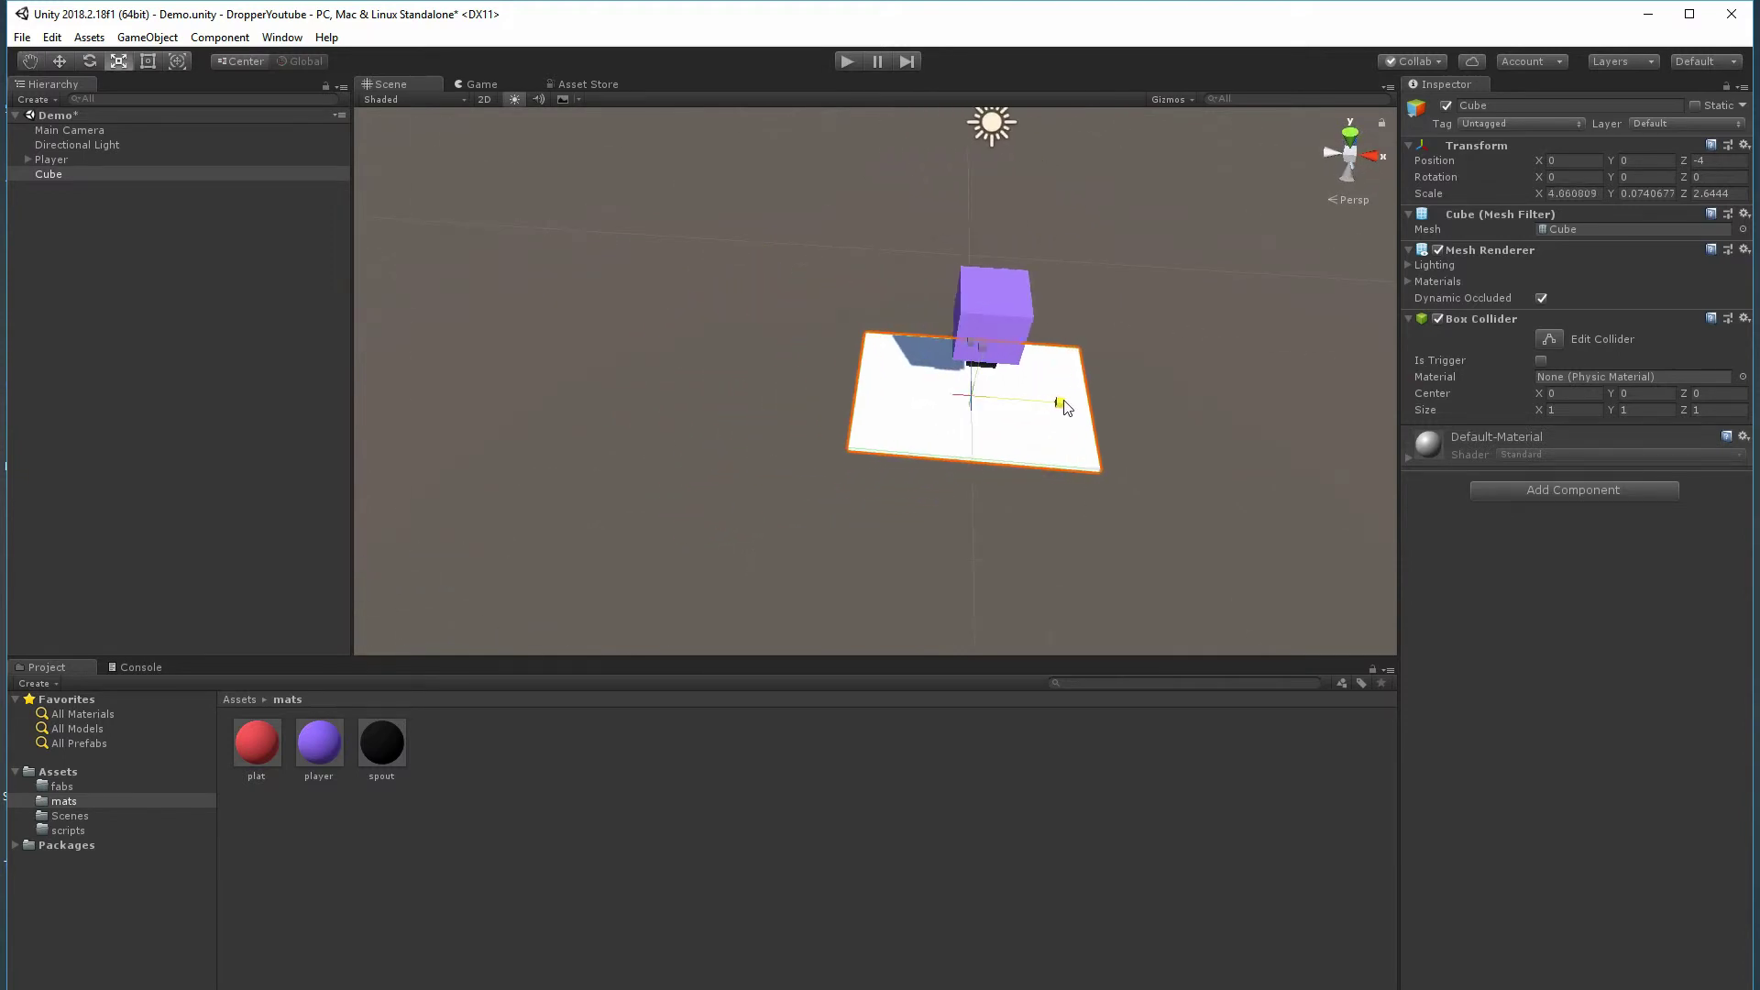
{"action": "left_click_drag", "start_coordinate": [1198, 483], "coordinate": [852, 430], "text": "alt"}
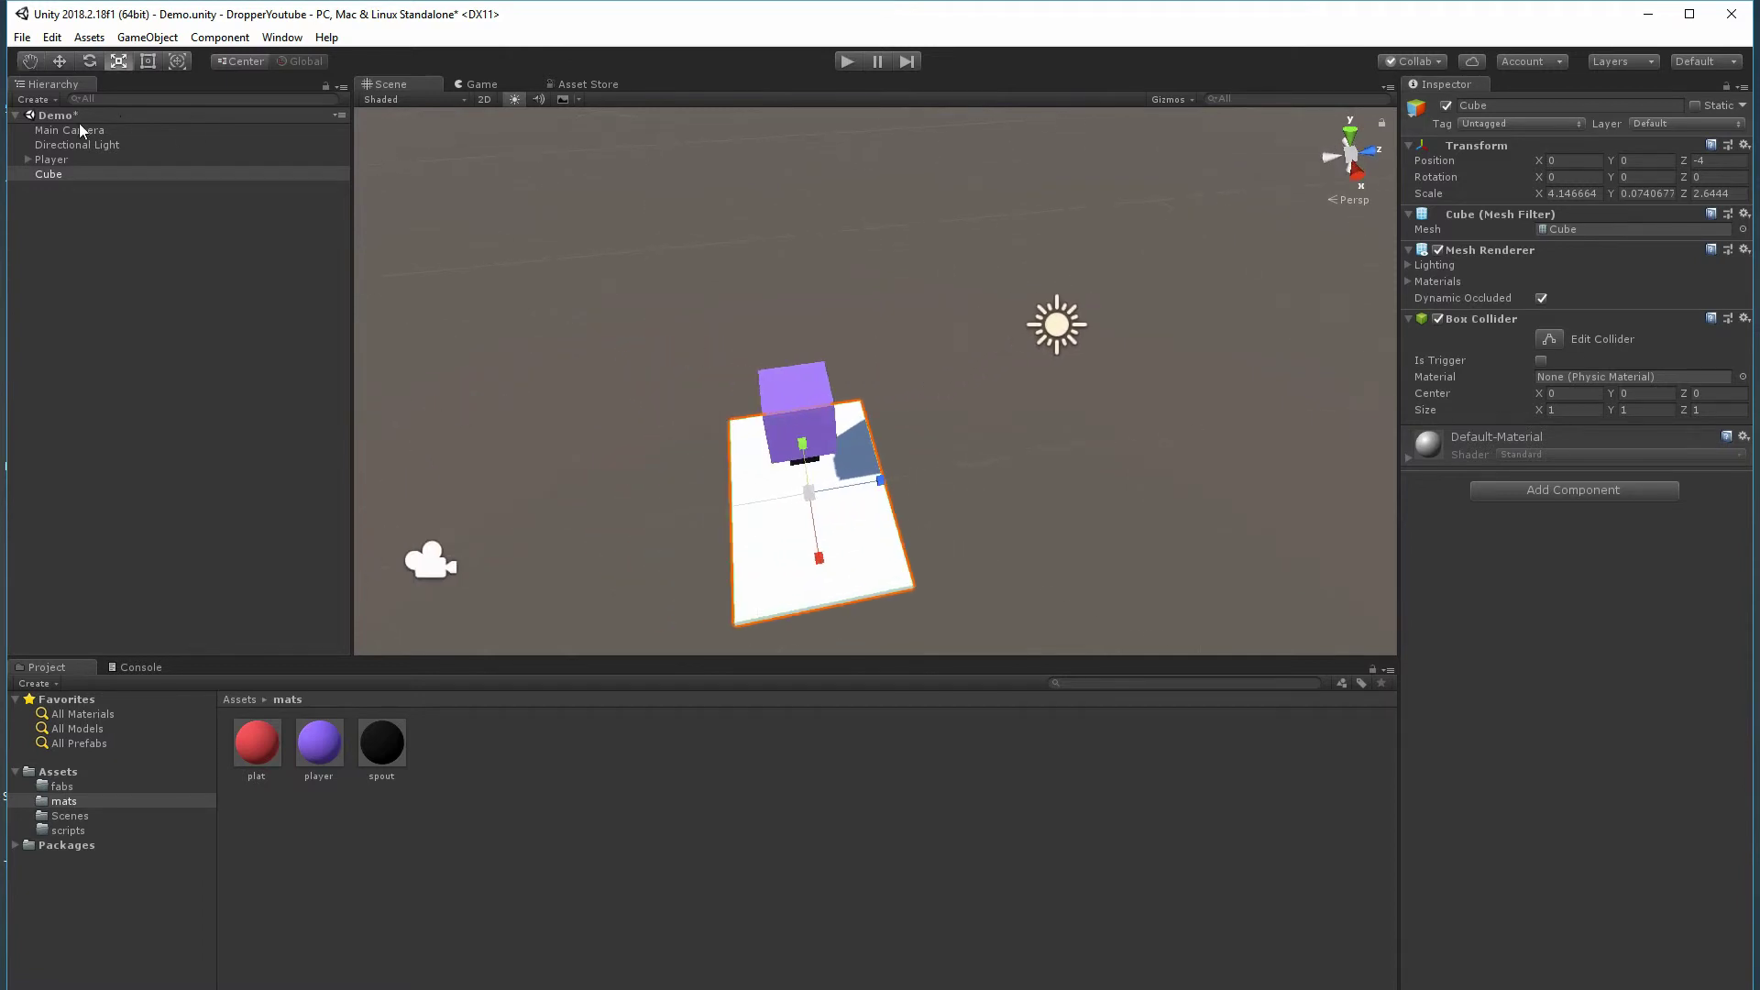
- Rescale the platform Cube to about 2.9 wide
{"action": "left_click", "coordinate": [477, 84]}
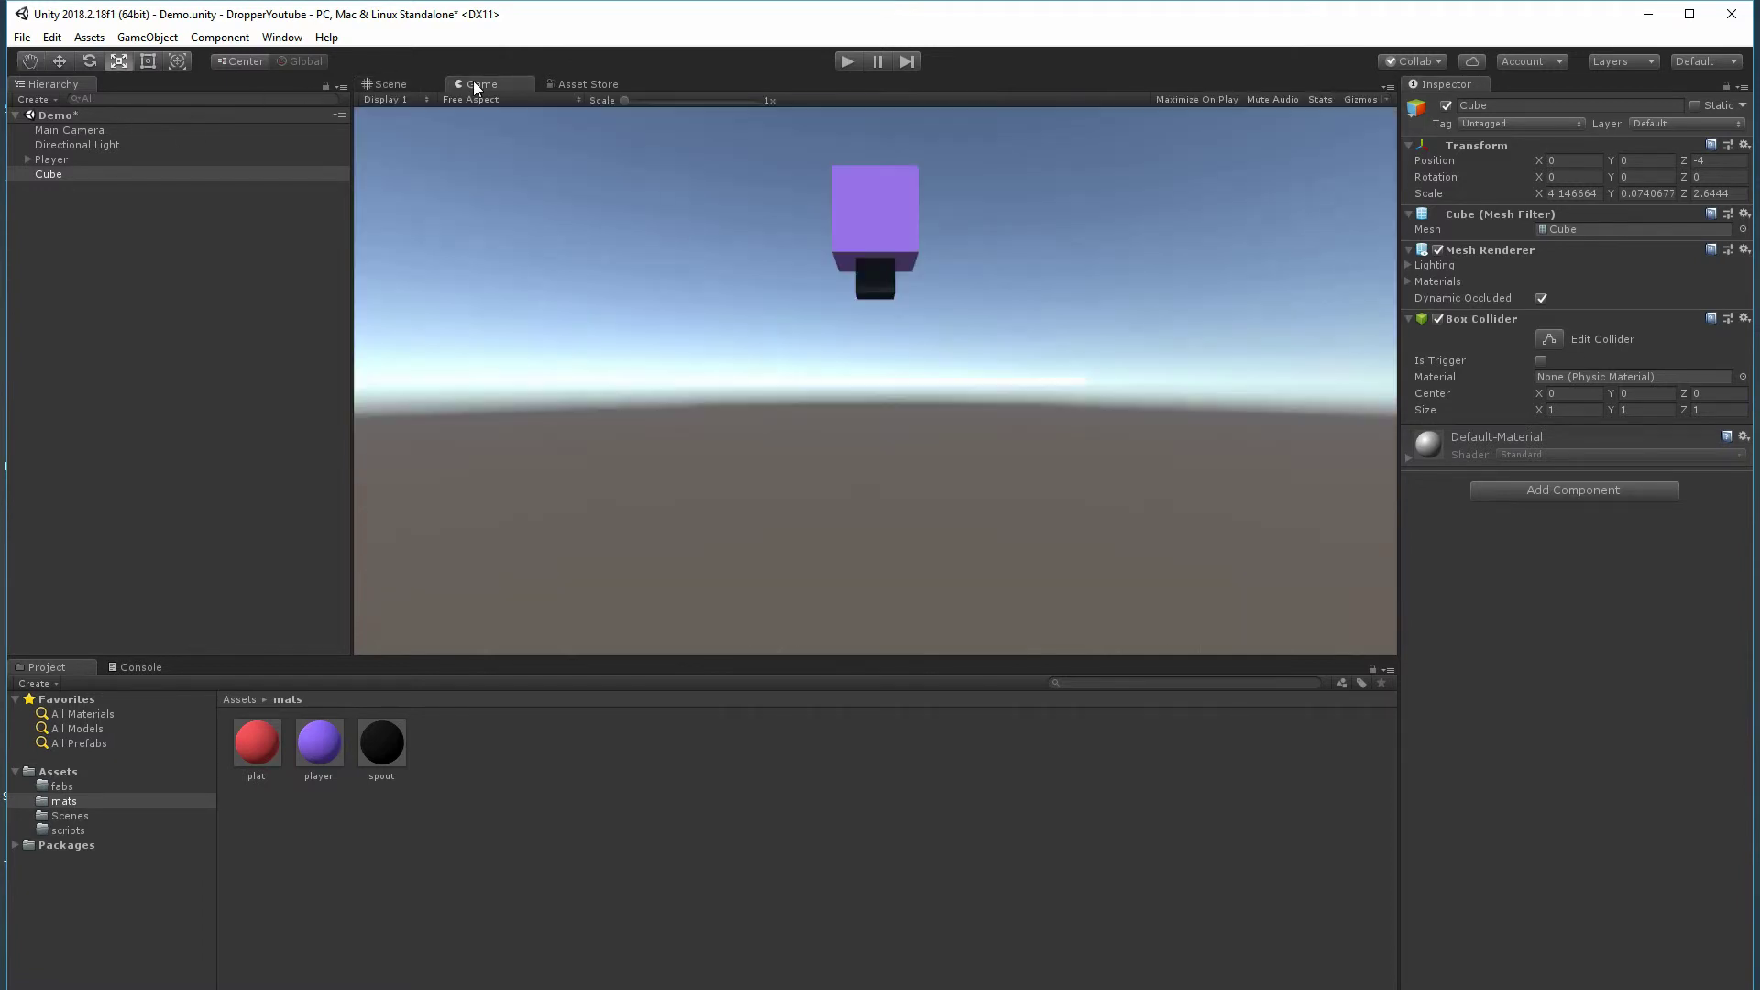
{"action": "left_click", "coordinate": [412, 86]}
{"action": "left_click_drag", "start_coordinate": [754, 513], "coordinate": [1072, 550], "text": "alt"}
{"action": "left_click", "coordinate": [829, 612]}
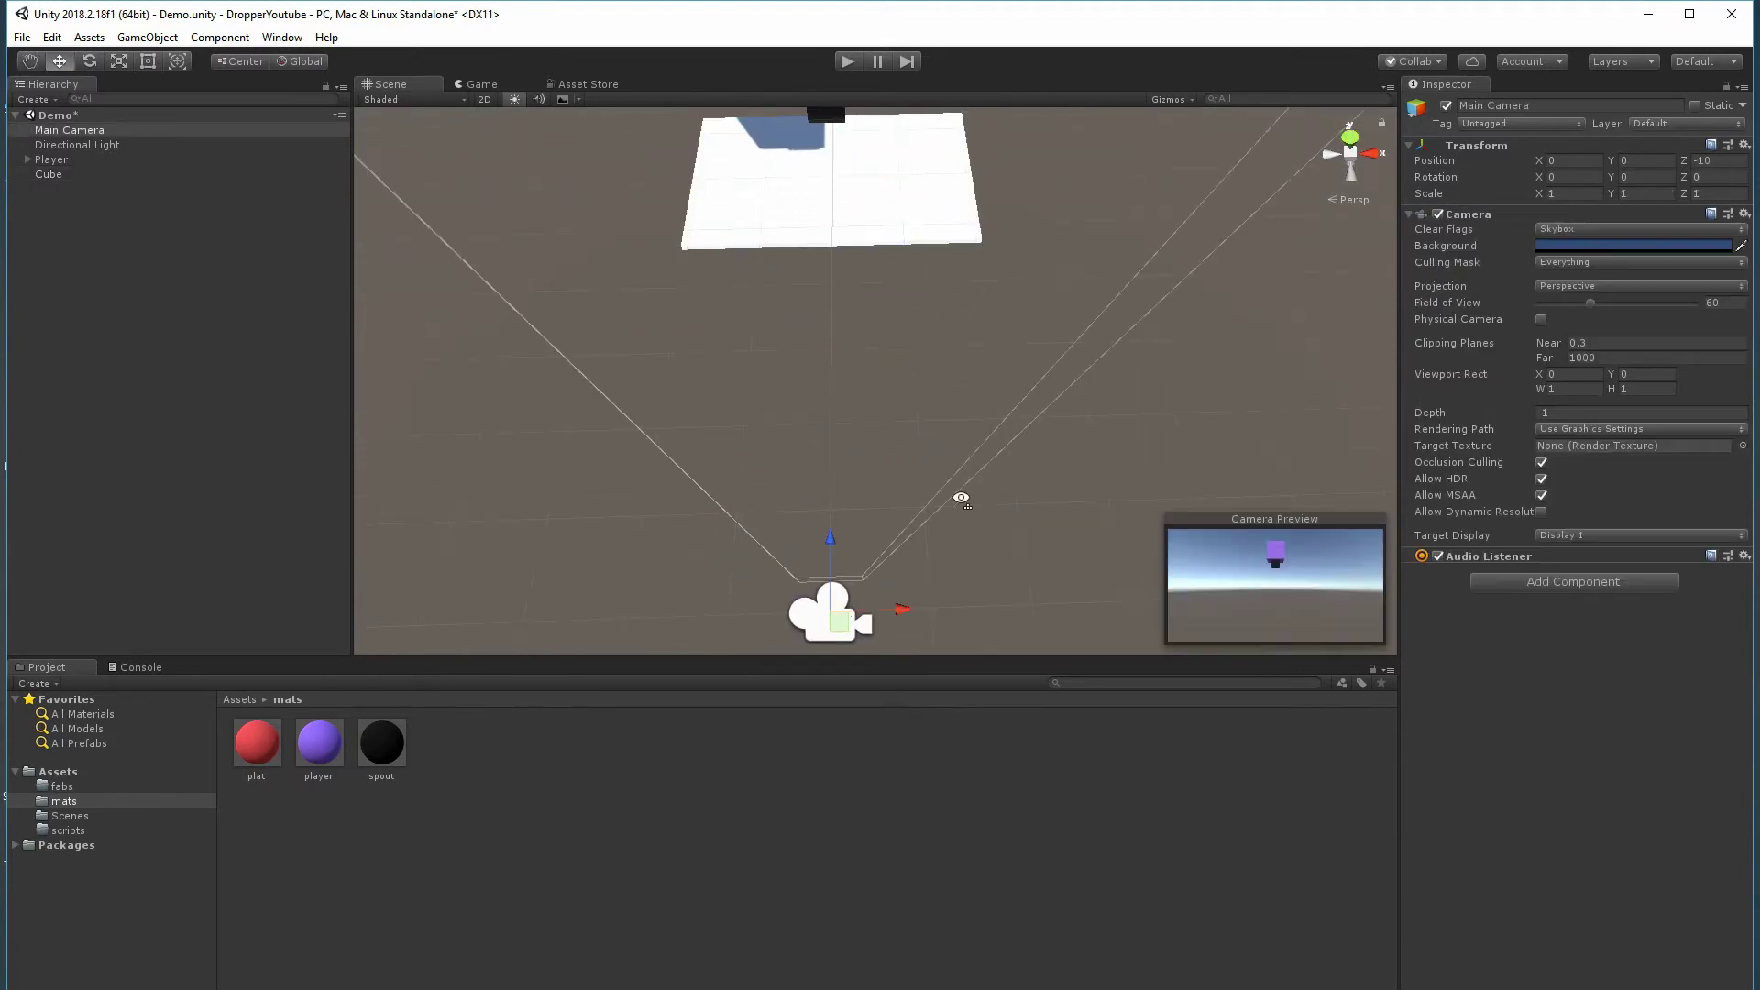
{"action": "left_click_drag", "start_coordinate": [830, 612], "coordinate": [903, 420], "text": "alt"}
{"action": "left_click", "coordinate": [903, 420]}
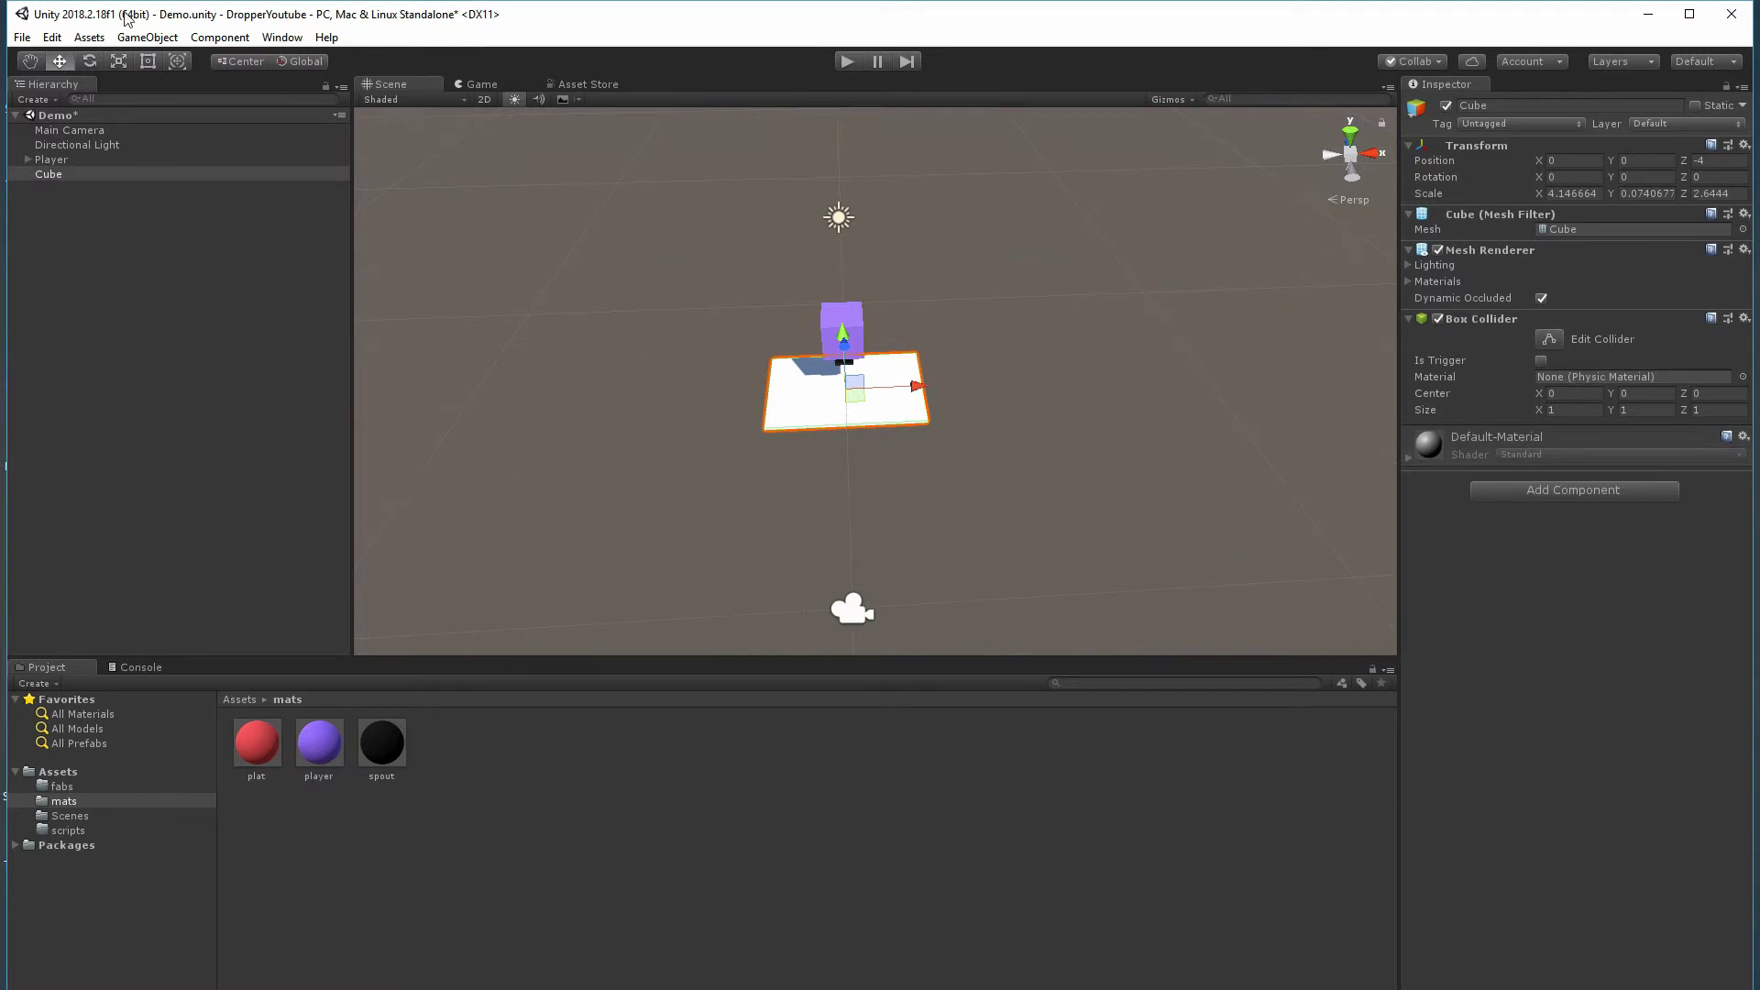
{"action": "left_click", "coordinate": [120, 62]}
{"action": "left_click_drag", "start_coordinate": [921, 387], "coordinate": [939, 295]}
- Lower the platform to Y -1.76 beneath the Player and check it in the Game view
{"action": "left_click_drag", "start_coordinate": [717, 432], "coordinate": [632, 367], "text": "alt"}
{"action": "left_click", "coordinate": [59, 61]}
{"action": "left_click_drag", "start_coordinate": [861, 357], "coordinate": [960, 419], "text": "alt"}
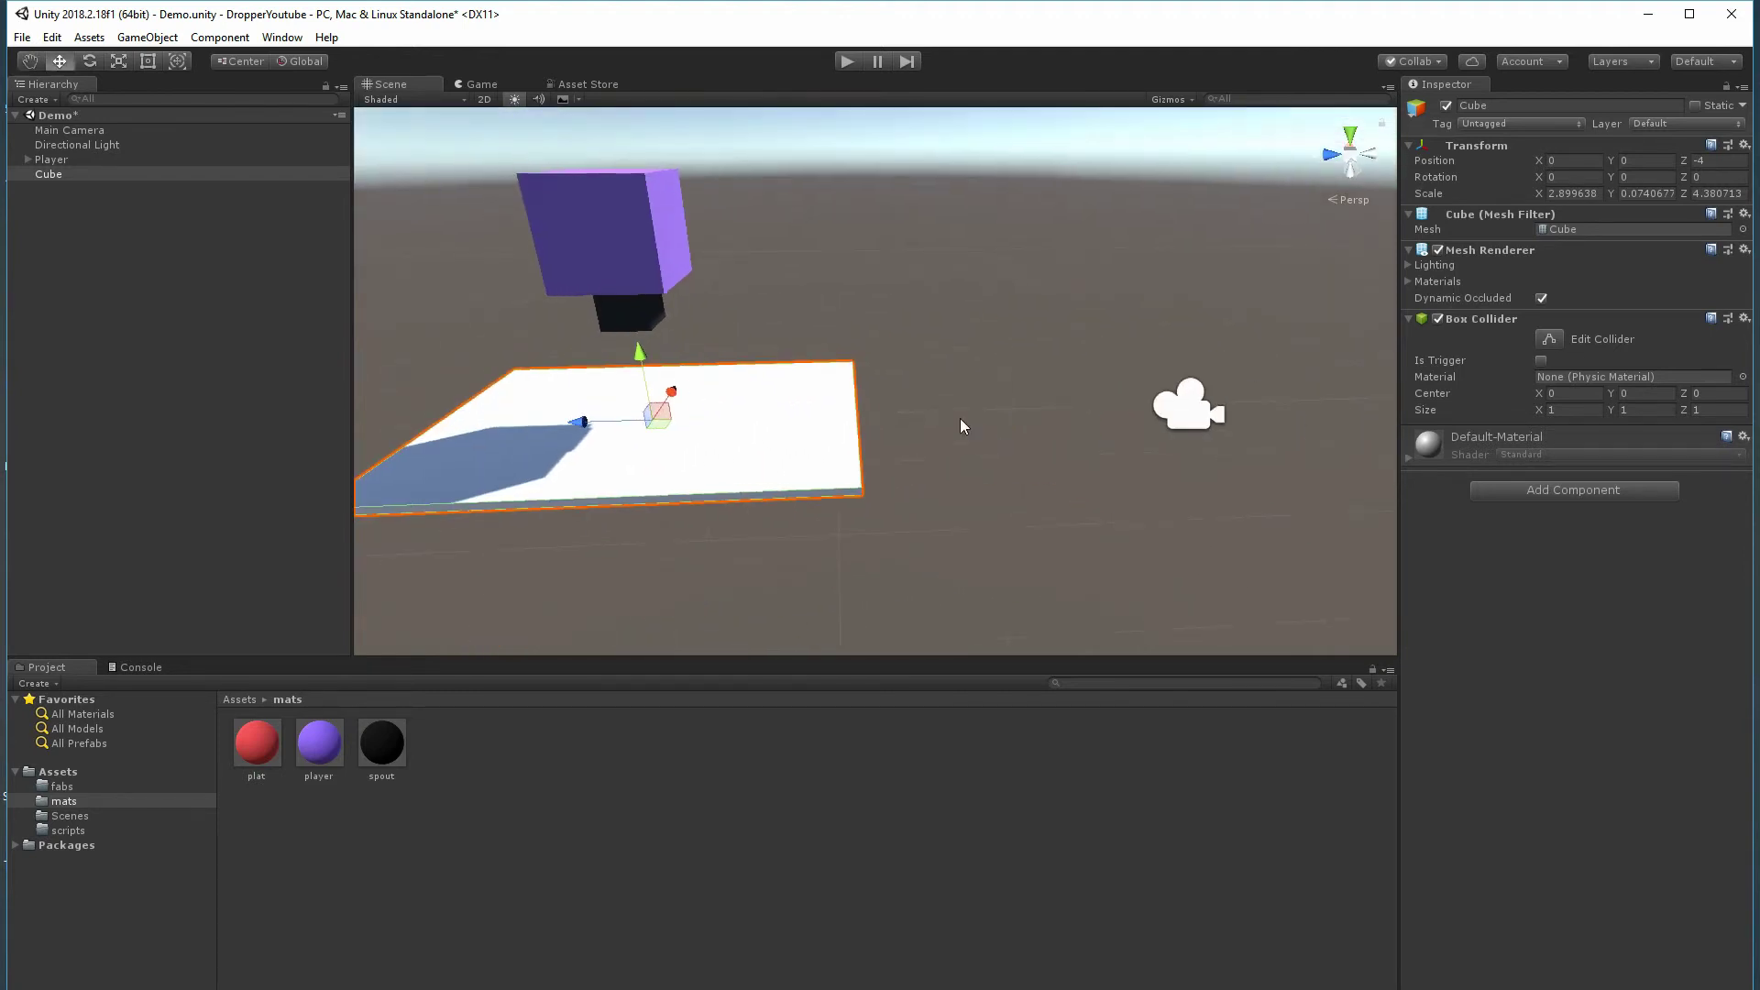
{"action": "left_click_drag", "start_coordinate": [651, 353], "coordinate": [666, 486]}
{"action": "left_click", "coordinate": [482, 84]}
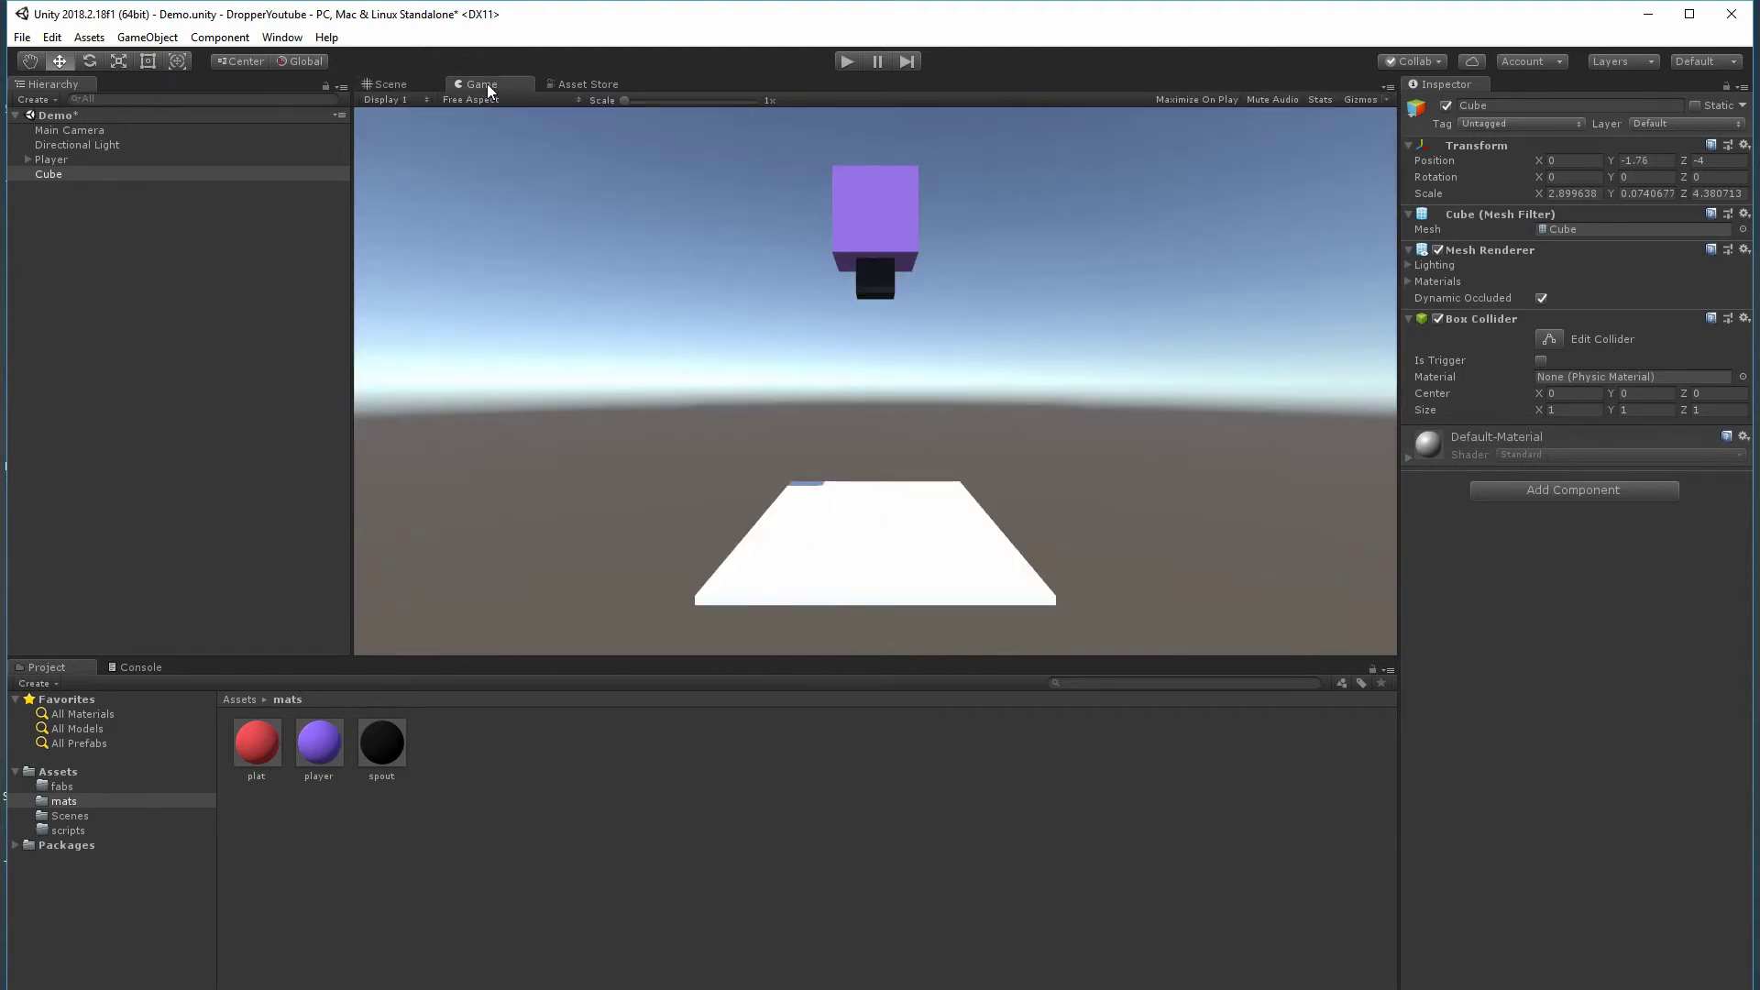
{"action": "left_click", "coordinate": [419, 84]}
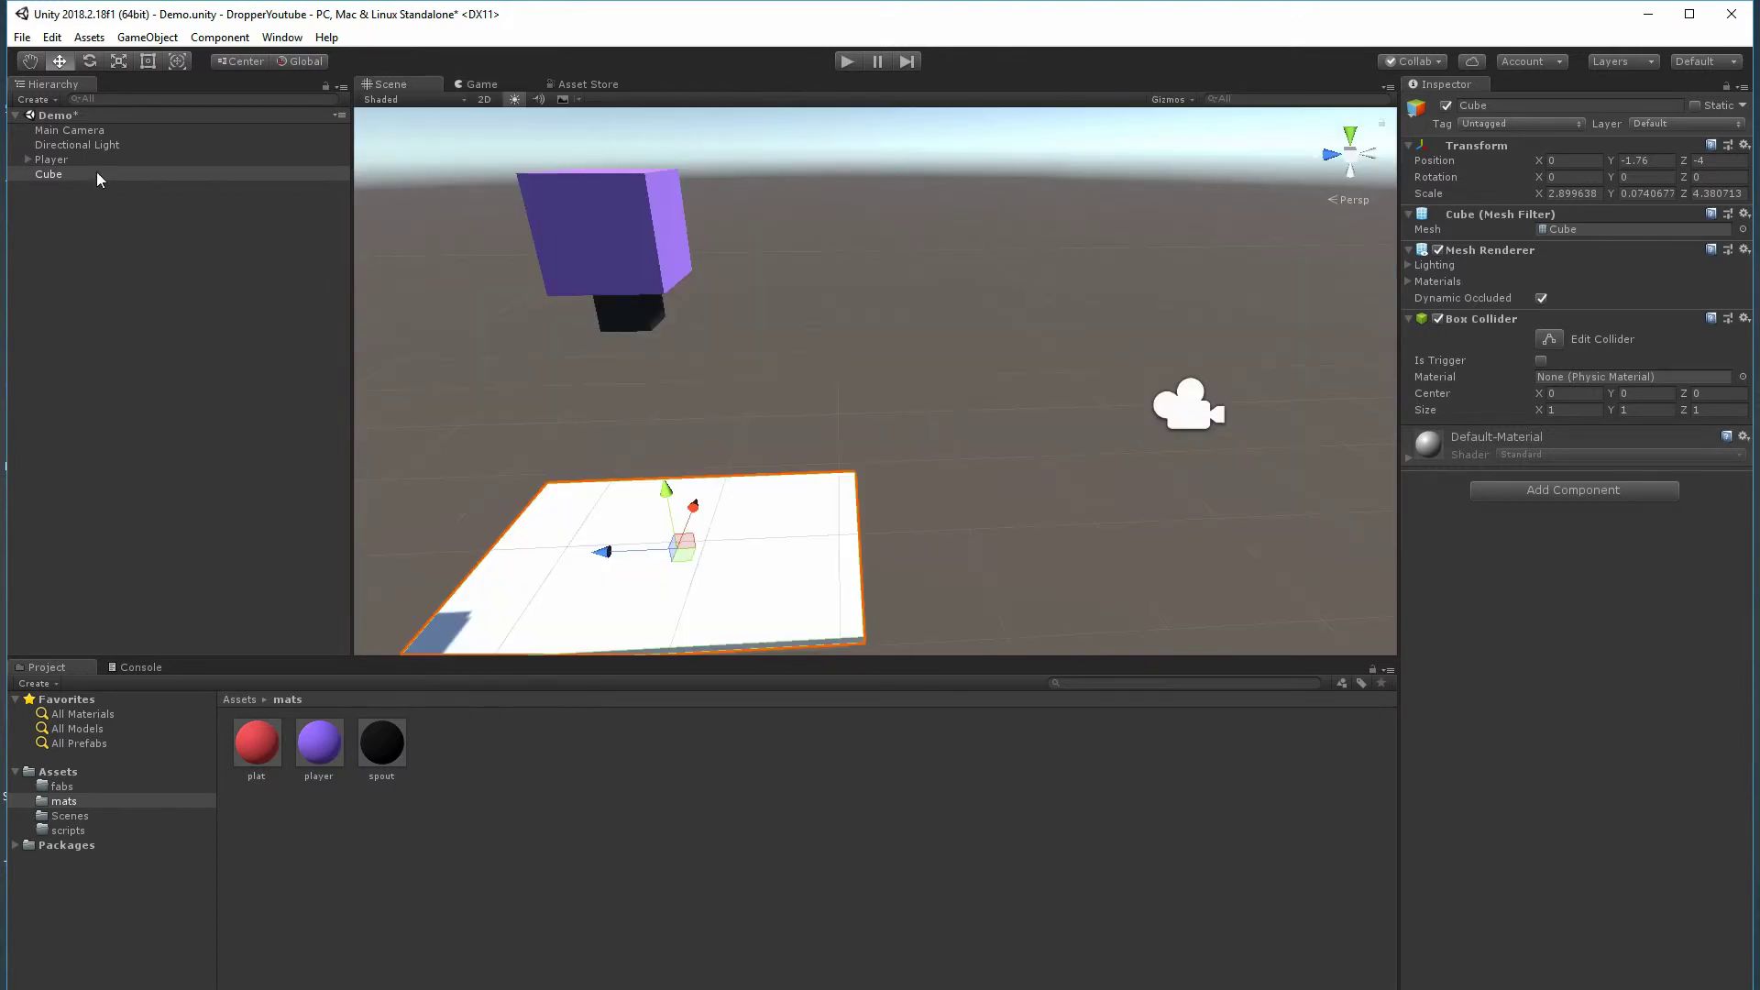
- Drag the red plat material onto the platform Cube and compare the Game and Scene views
{"action": "left_click", "coordinate": [42, 161]}
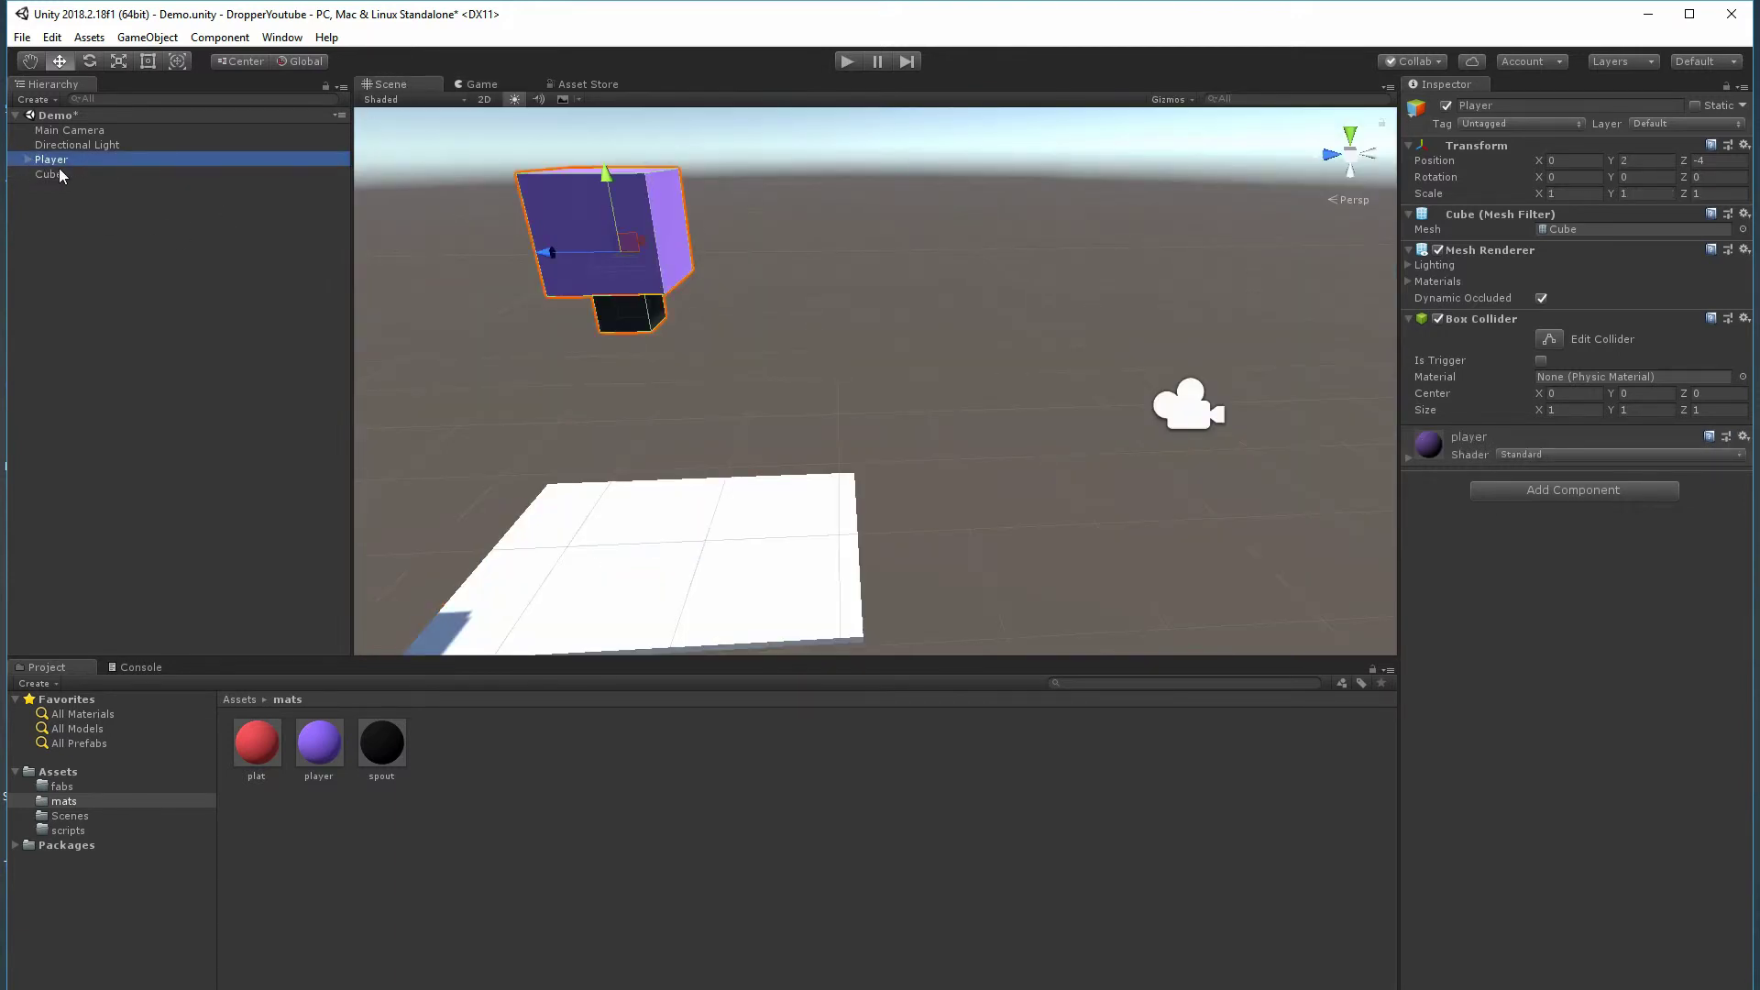
{"action": "left_click", "coordinate": [60, 176]}
{"action": "left_click_drag", "start_coordinate": [257, 744], "coordinate": [591, 627]}
{"action": "left_click", "coordinate": [483, 85]}
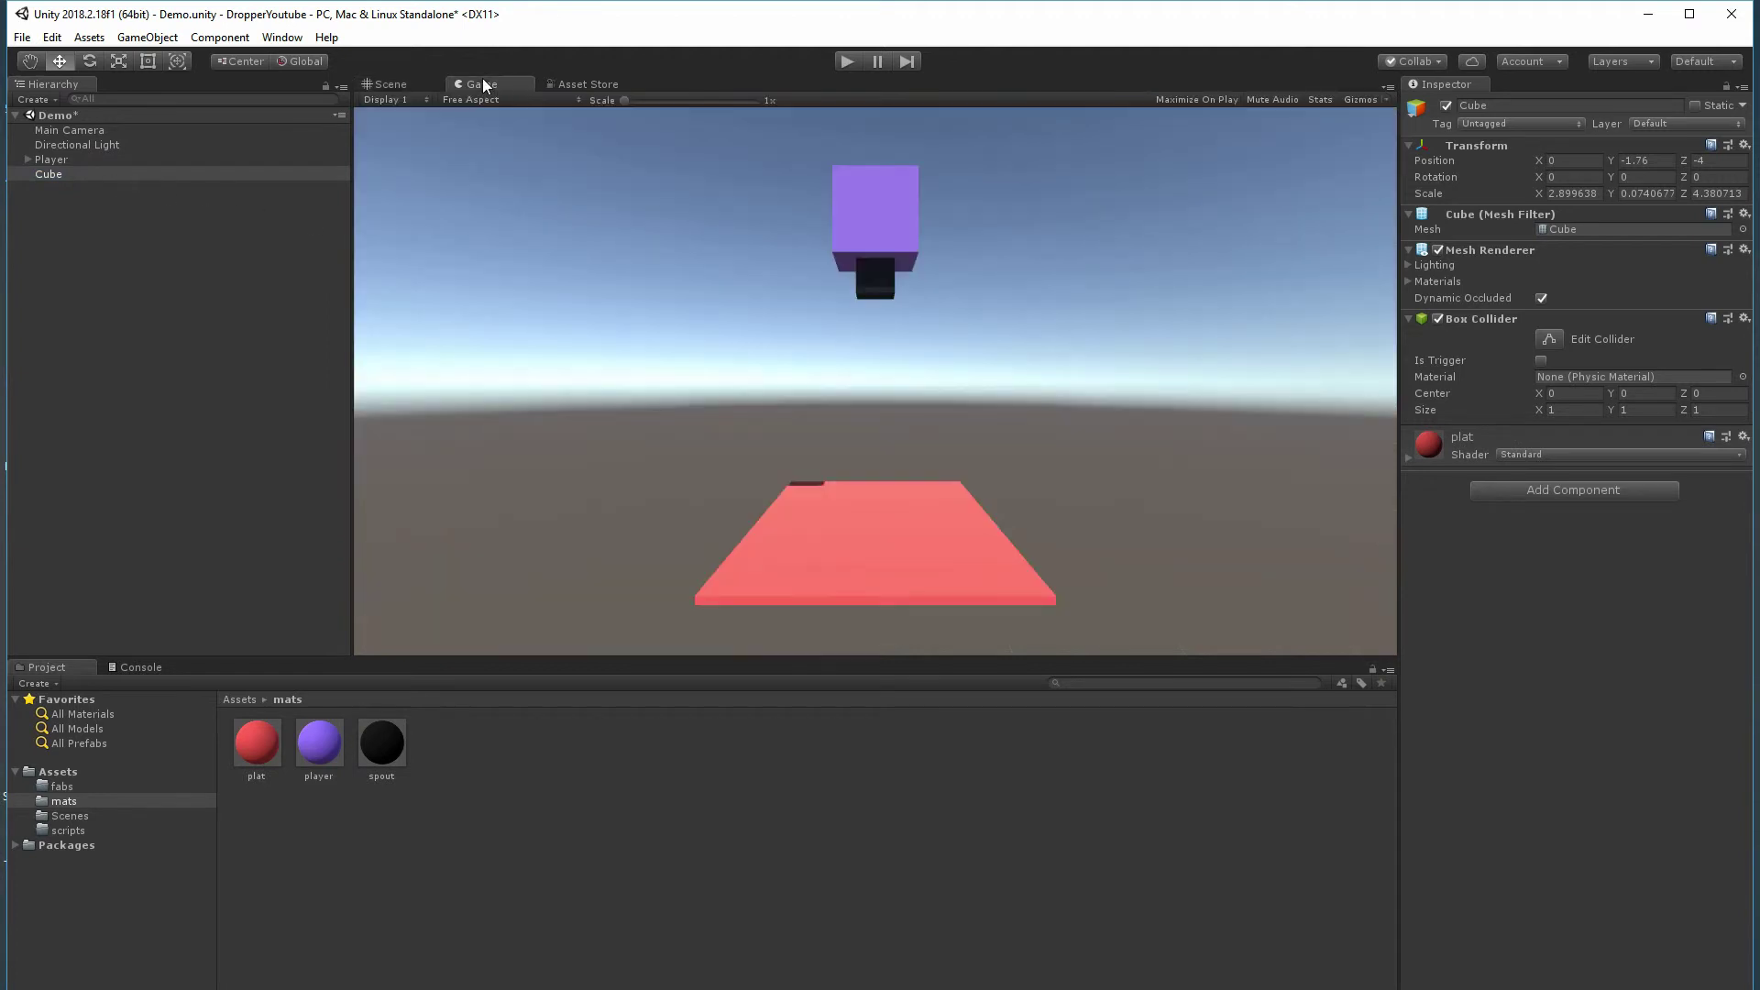
{"action": "left_click", "coordinate": [410, 85]}
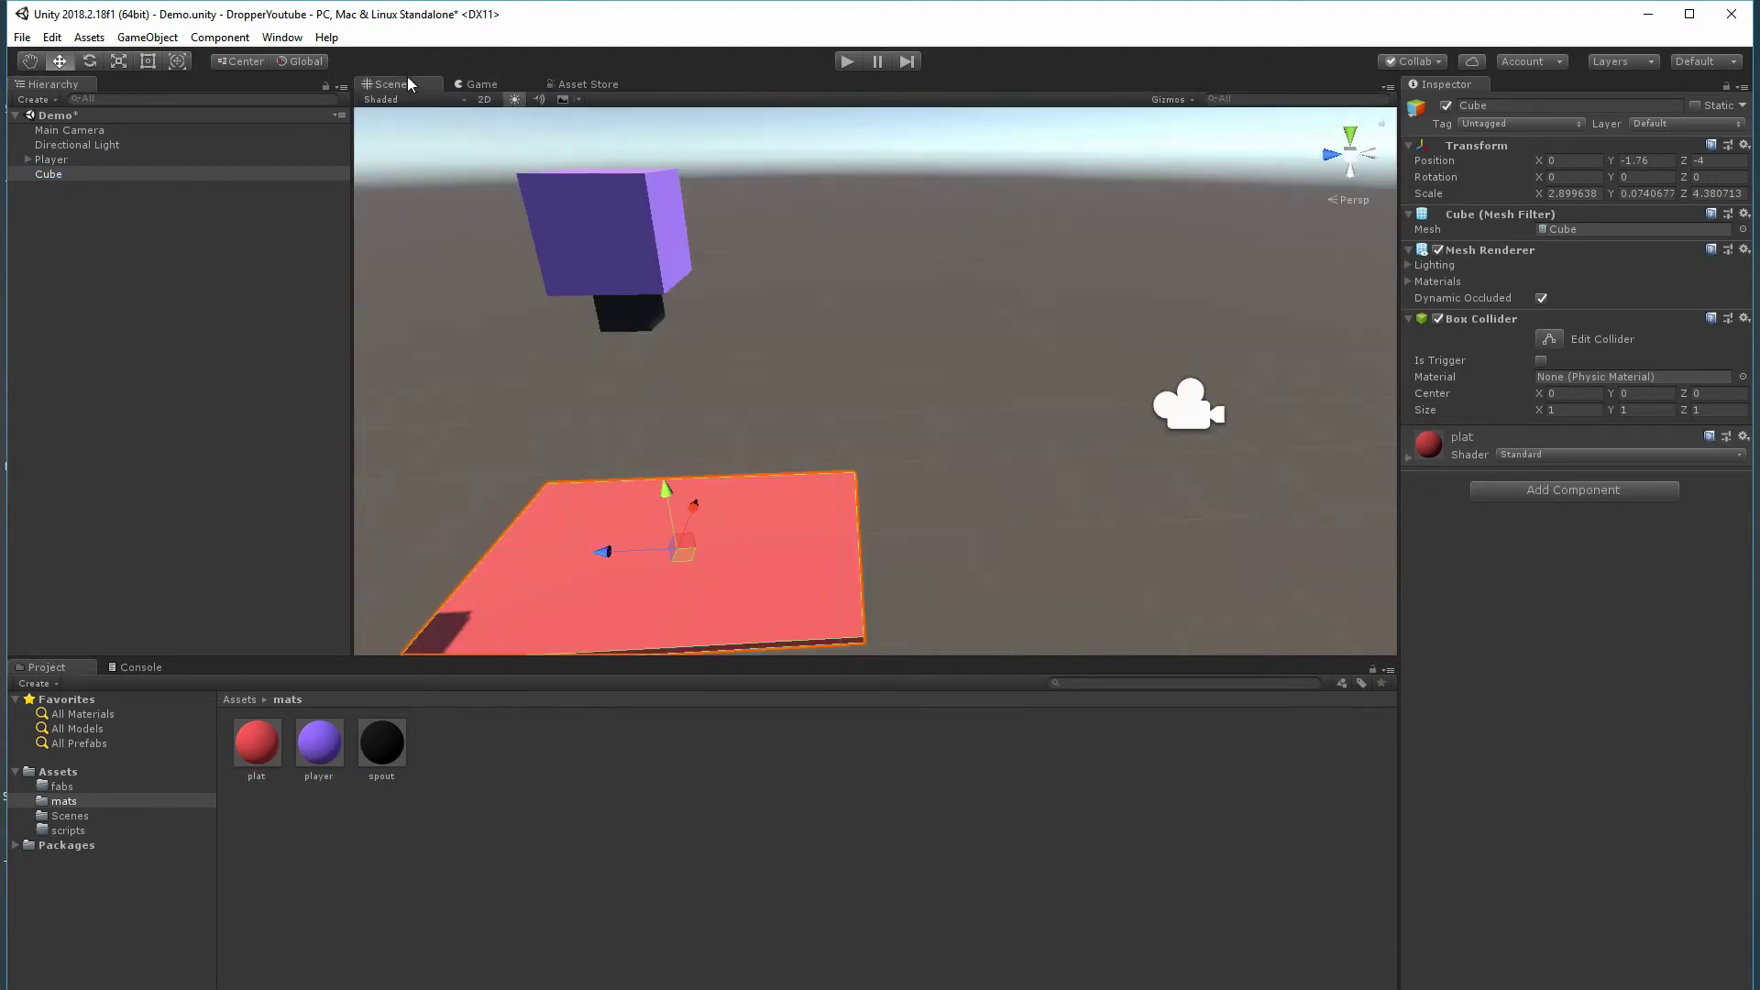
{"action": "left_click", "coordinate": [483, 84]}
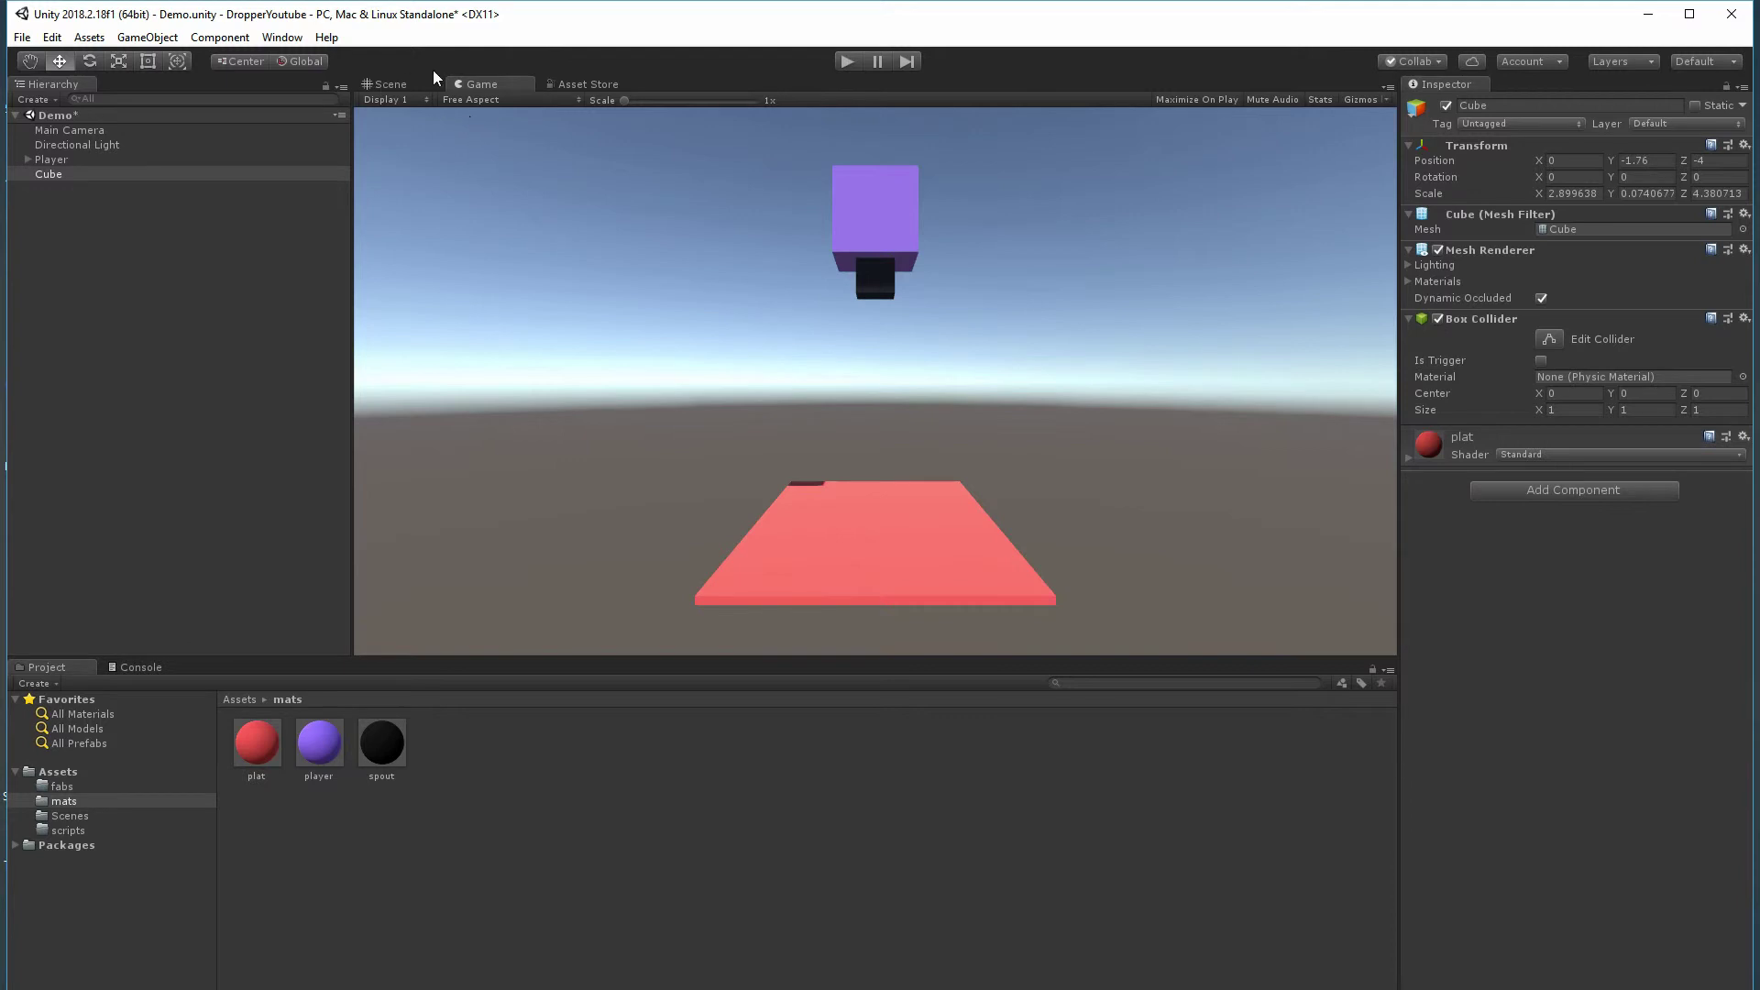
{"action": "left_click", "coordinate": [405, 84]}
{"action": "left_click", "coordinate": [54, 120]}
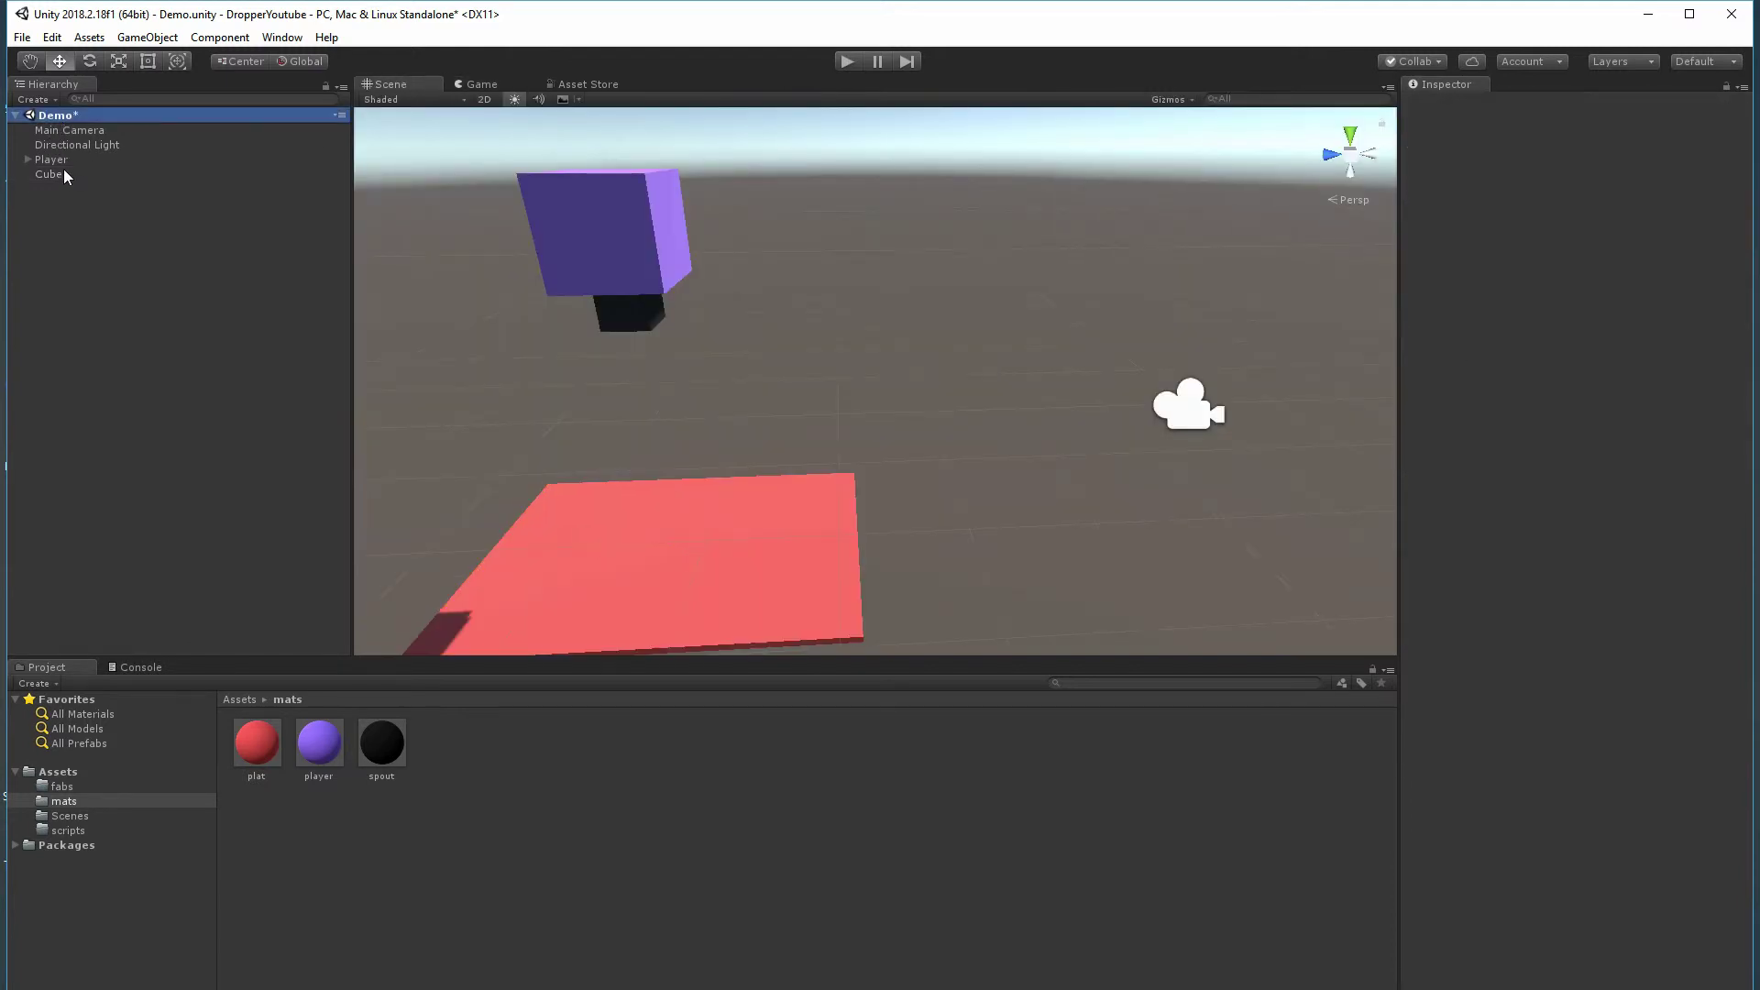
{"action": "left_click", "coordinate": [52, 161]}
- Rename the platform Cube to Plat in the Inspector
{"action": "left_click", "coordinate": [50, 174]}
{"action": "left_click", "coordinate": [1515, 107]}
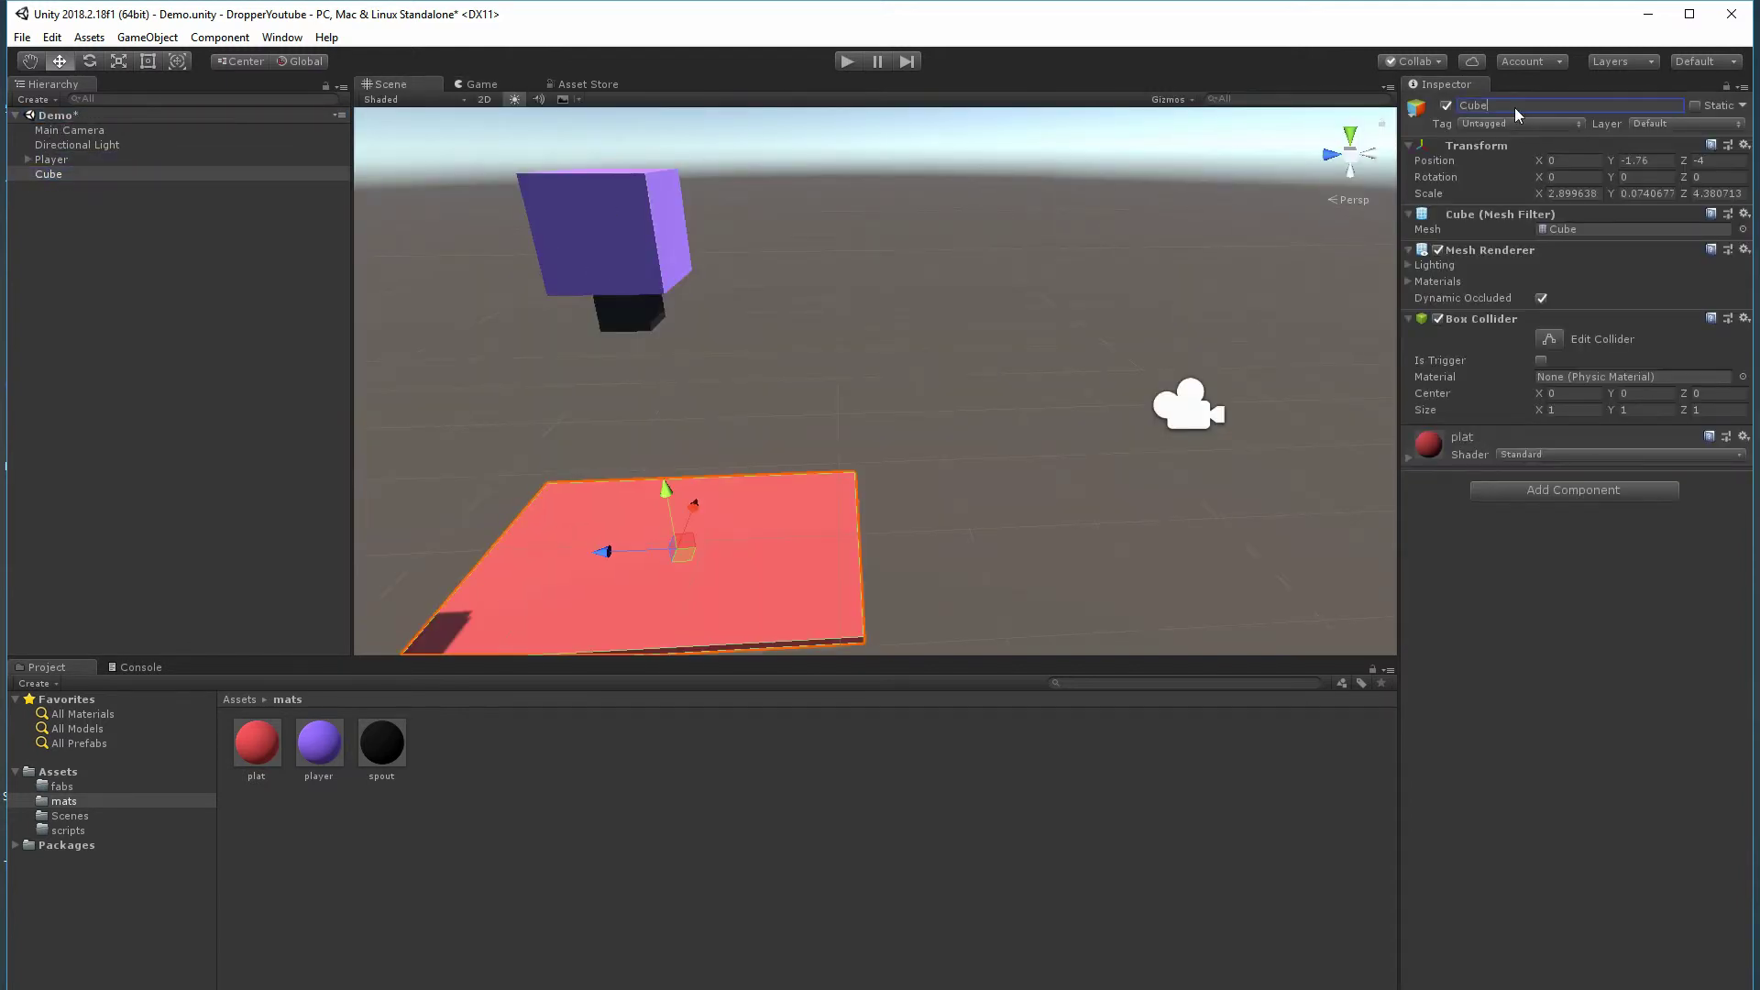
{"action": "double_click", "coordinate": [1515, 108]}
{"action": "type", "text": "Plat"}
- Drag Plat from the Hierarchy into the fabs folder to make a Plat prefab
{"action": "left_click", "coordinate": [69, 787]}
{"action": "left_click", "coordinate": [64, 801]}
{"action": "left_click", "coordinate": [91, 817]}
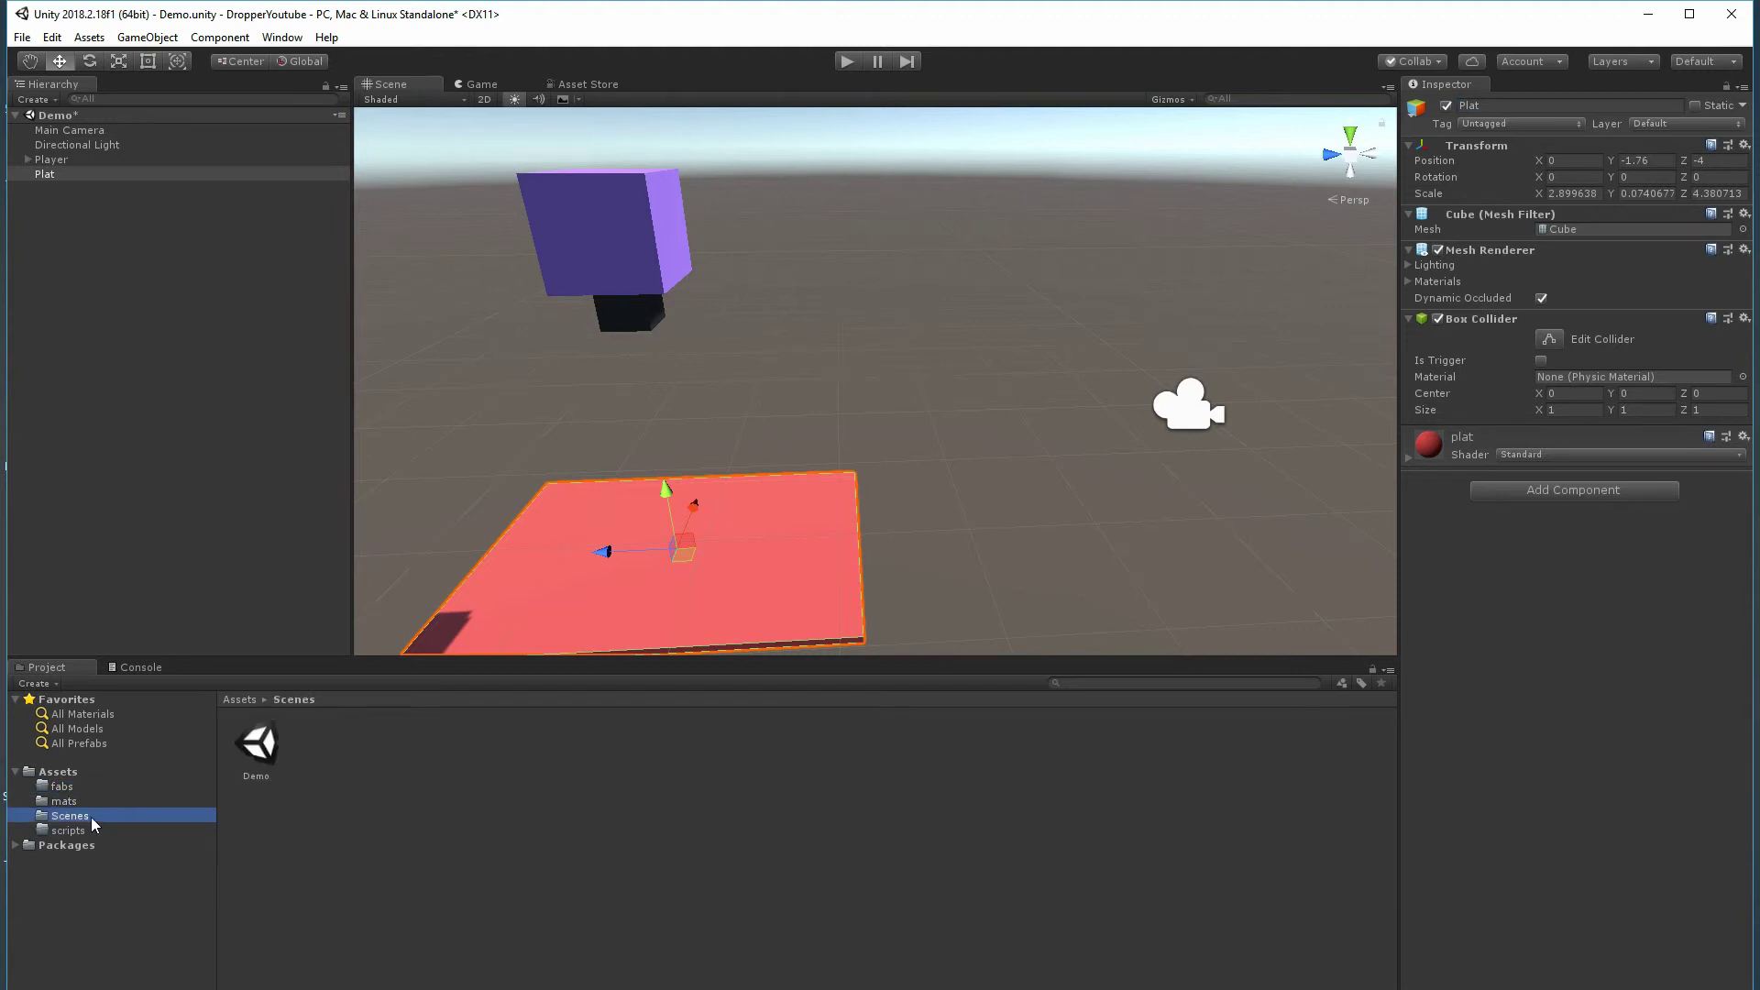
{"action": "left_click", "coordinate": [70, 803]}
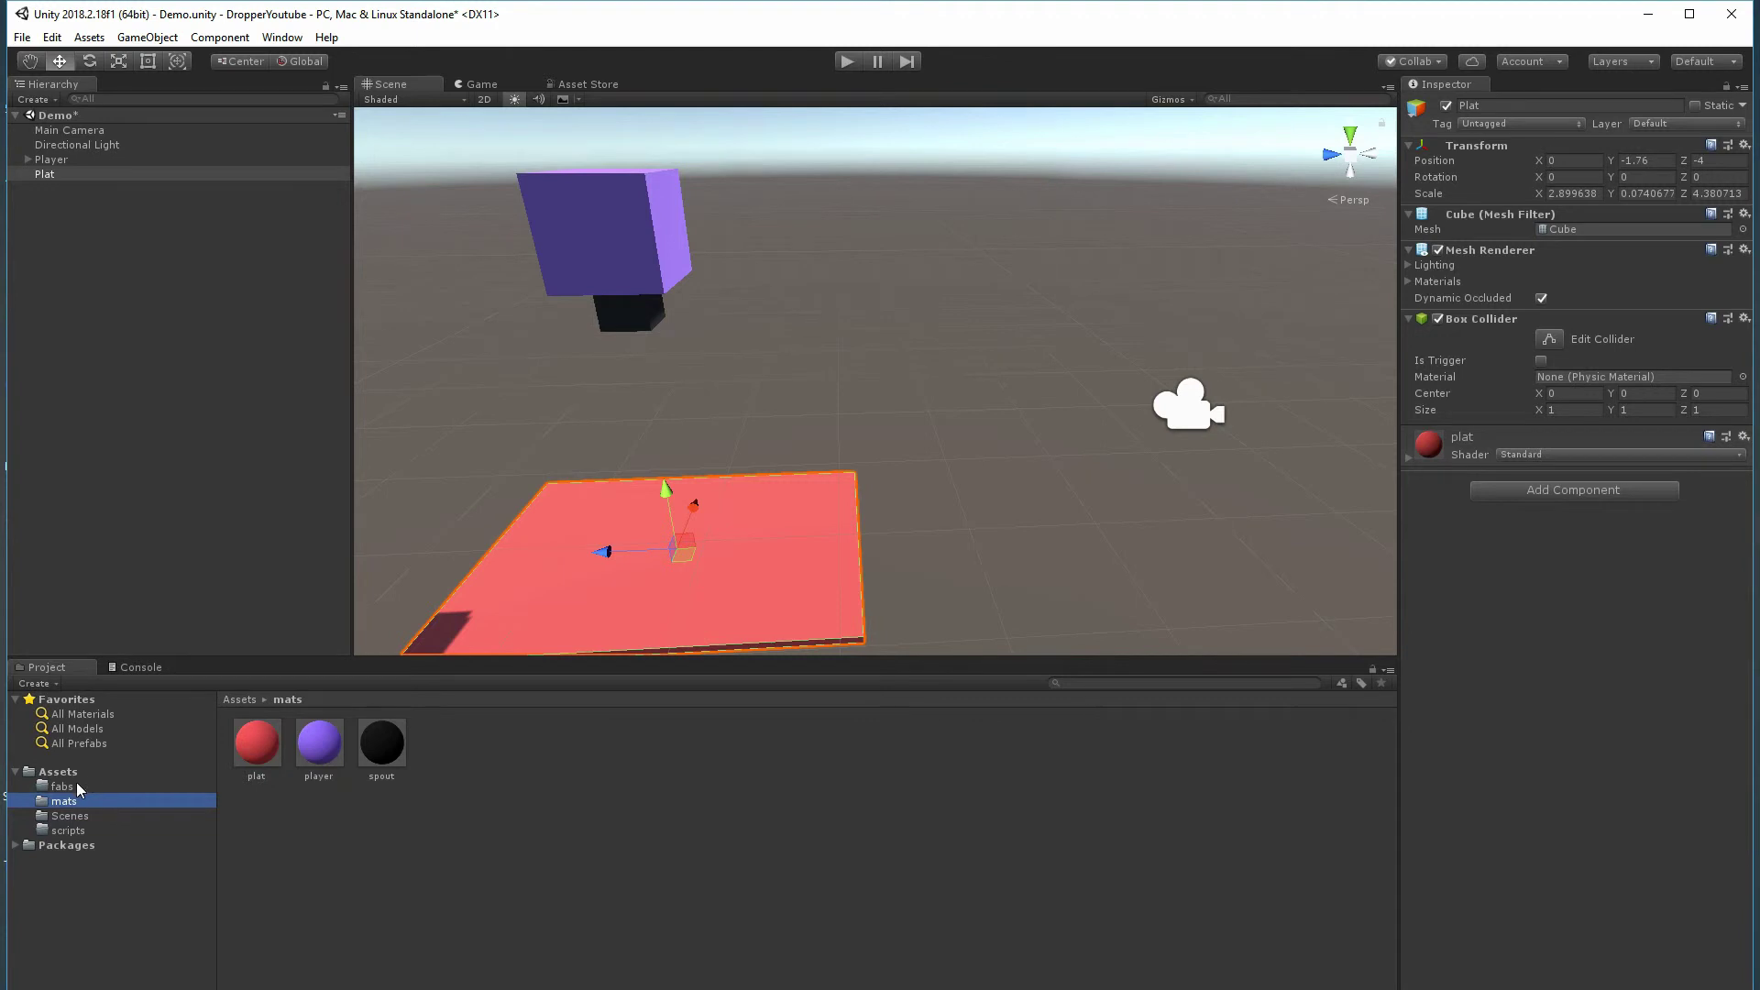
{"action": "left_click", "coordinate": [64, 786]}
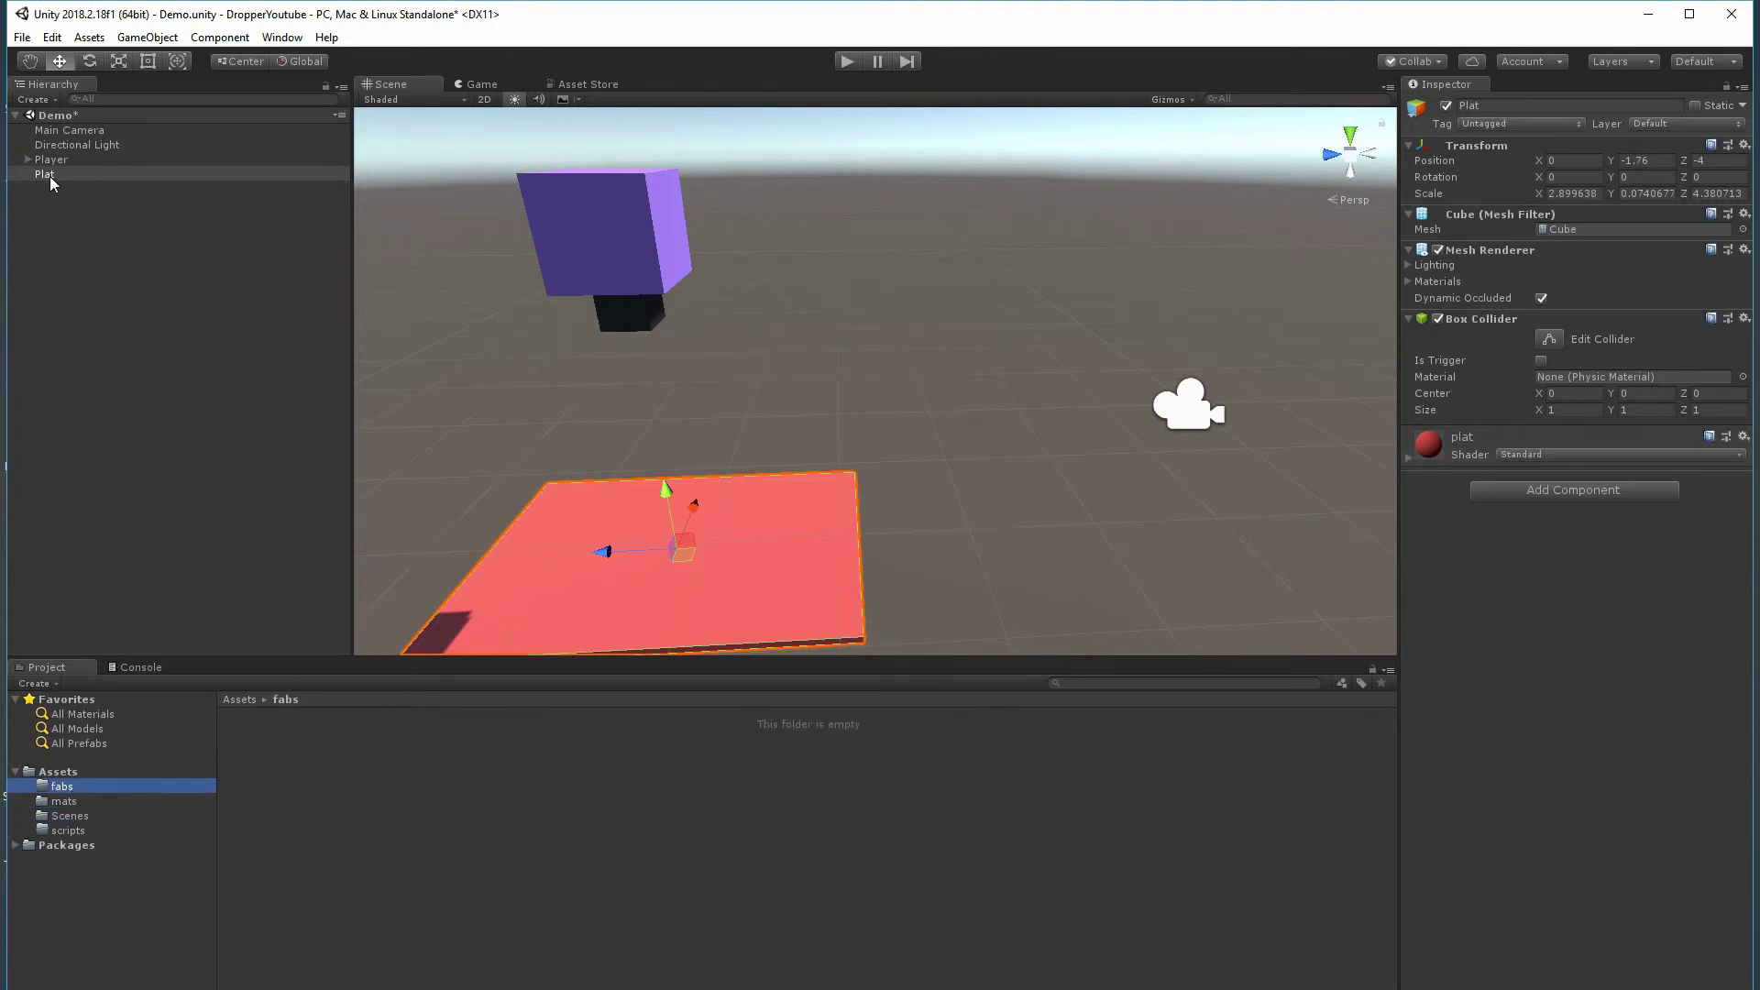
{"action": "left_click_drag", "start_coordinate": [50, 176], "coordinate": [574, 854]}
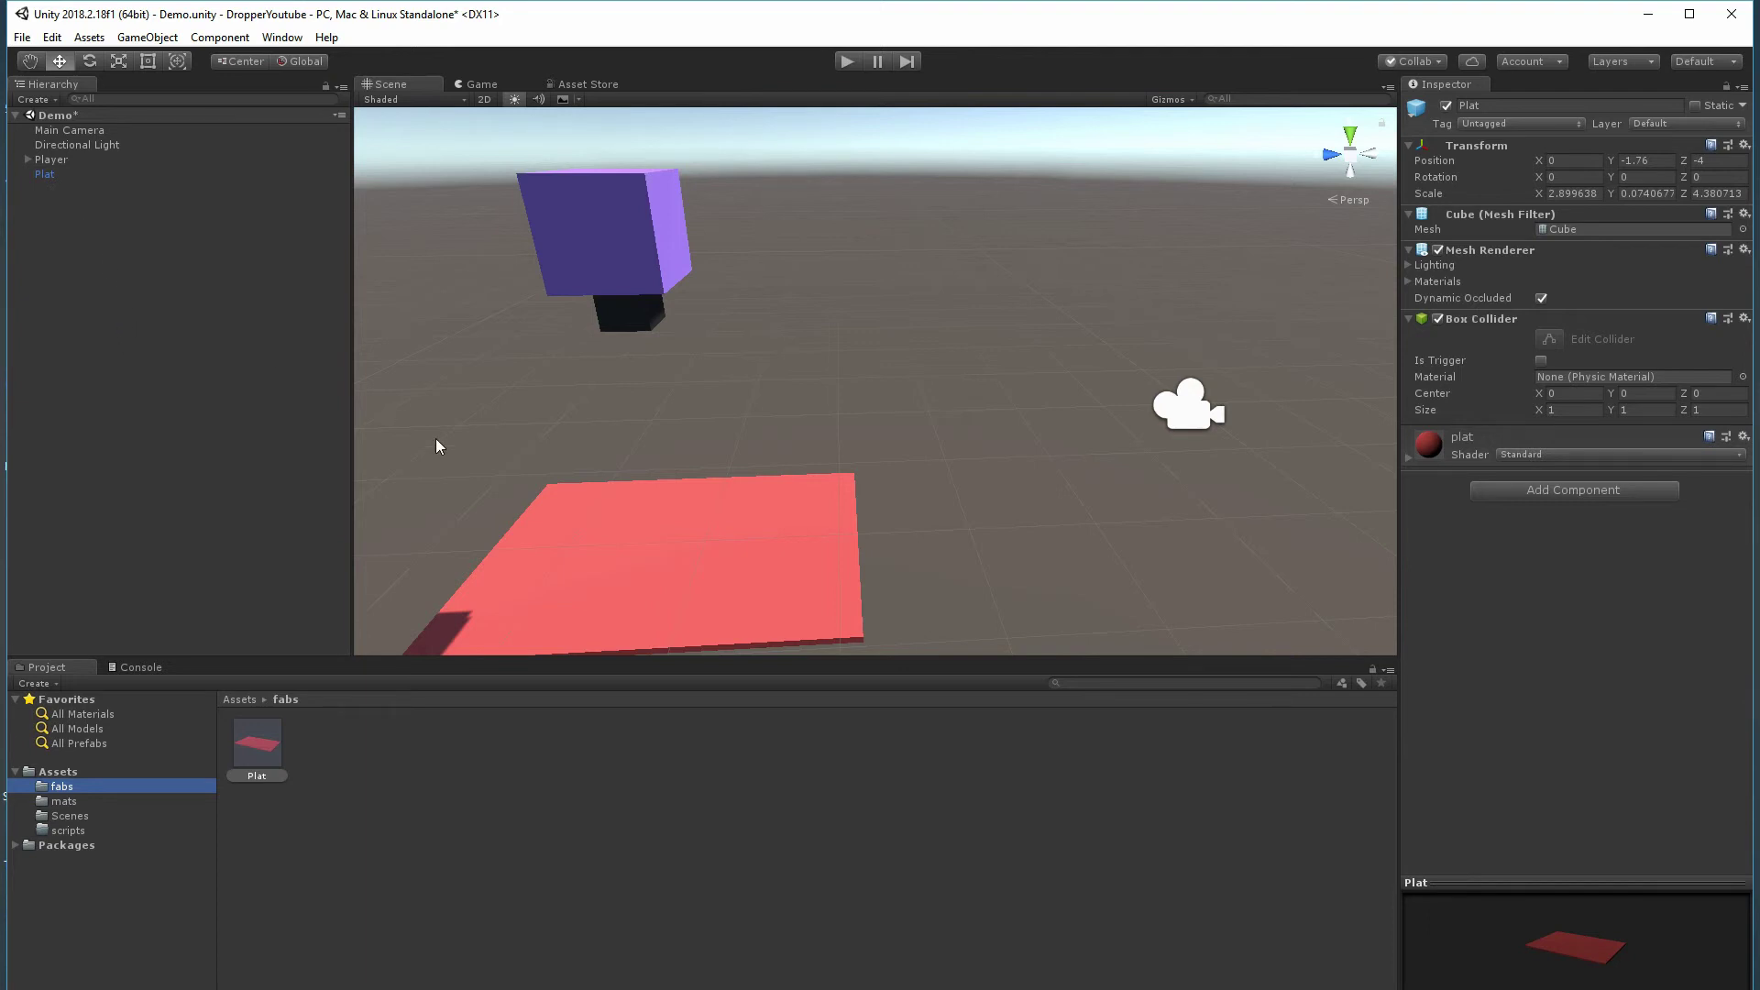
{"action": "scroll", "coordinate": [706, 509], "scroll_direction": "down", "scroll_amount": 2}
{"action": "left_click_drag", "start_coordinate": [687, 487], "coordinate": [332, 493], "text": "alt"}
{"action": "left_click", "coordinate": [41, 174]}
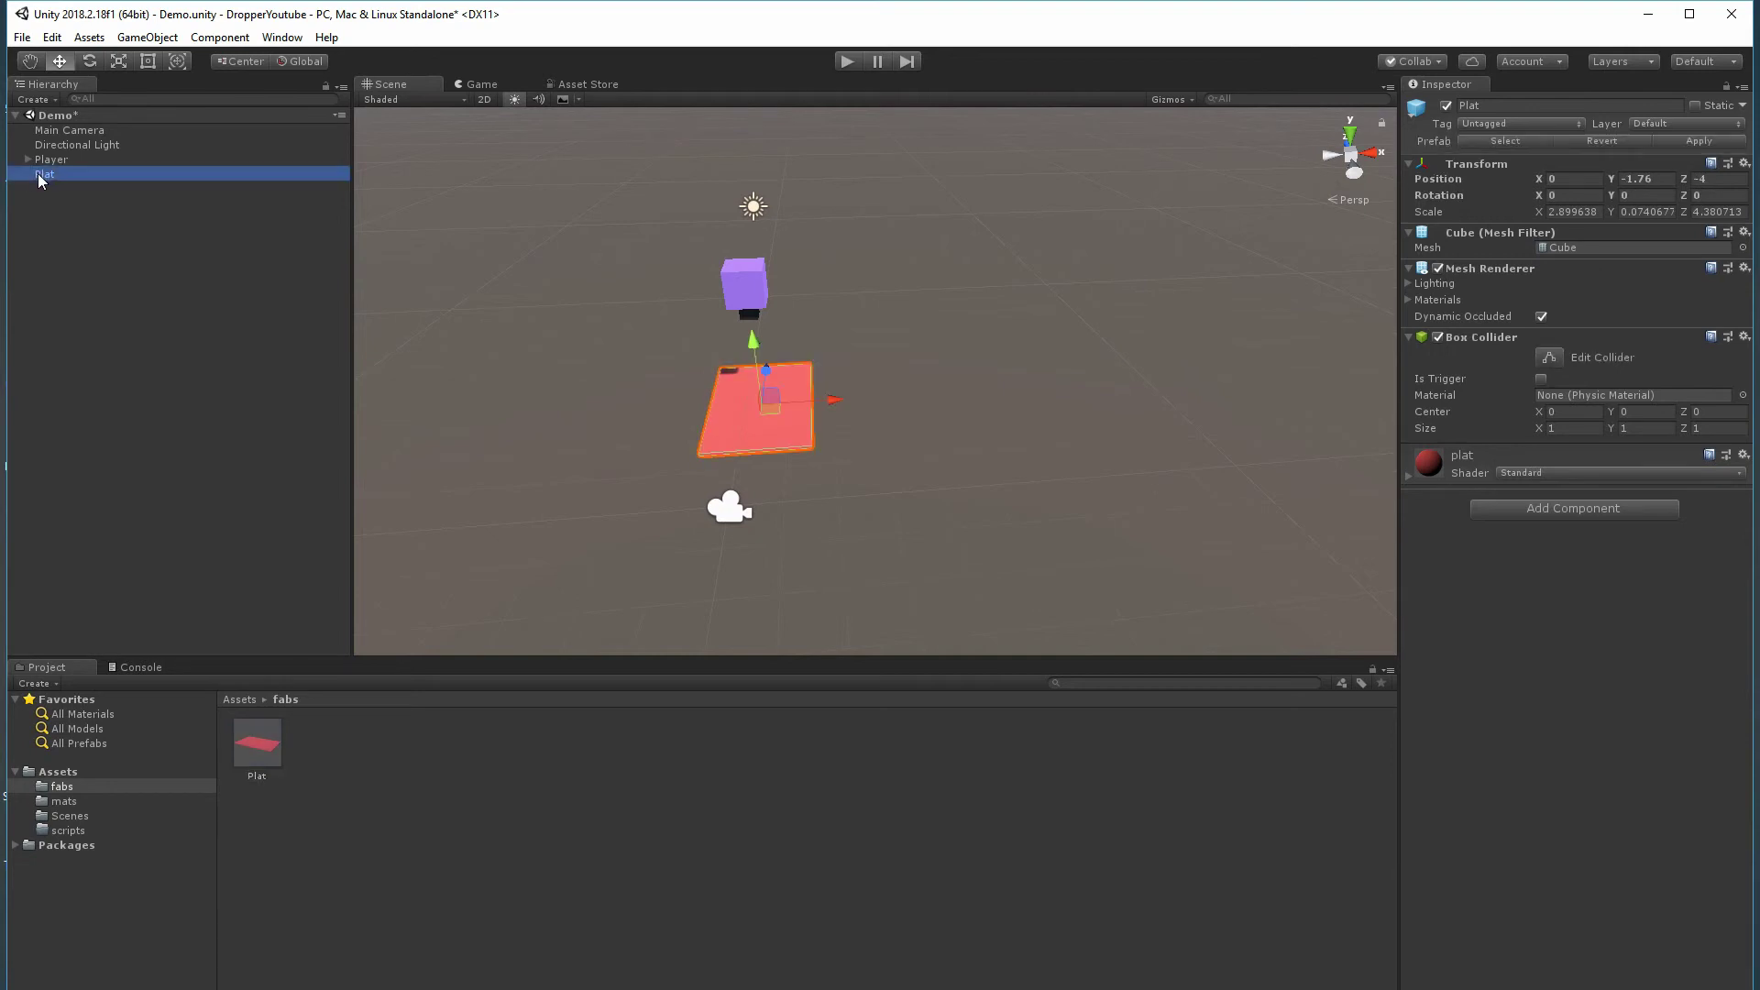
{"action": "key", "text": "Delete"}
{"action": "mouse_move", "coordinate": [770, 381]}
{"action": "left_mouse_down", "text": "alt"}
{"action": "mouse_move", "coordinate": [950, 345]}
{"action": "mouse_move", "coordinate": [632, 346]}
{"action": "mouse_move", "coordinate": [797, 358]}
{"action": "mouse_move", "coordinate": [757, 360]}
{"action": "left_mouse_up", "text": "alt"}
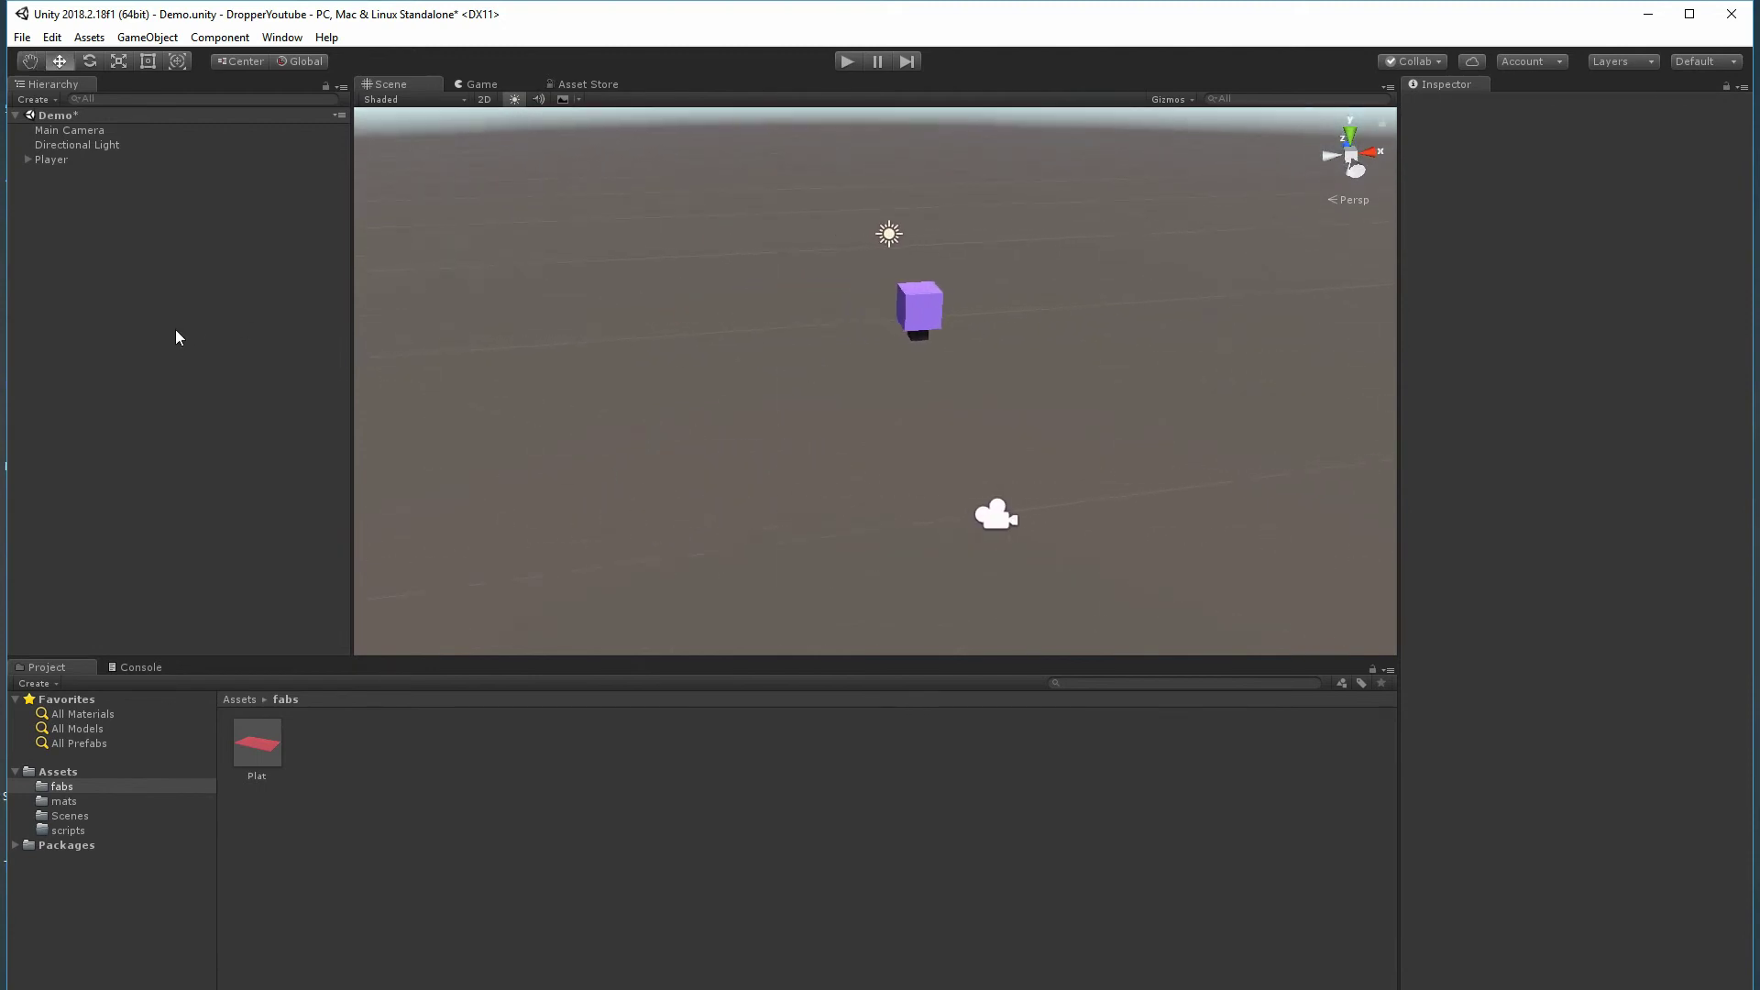
{"action": "key", "text": "ctrl+v"}
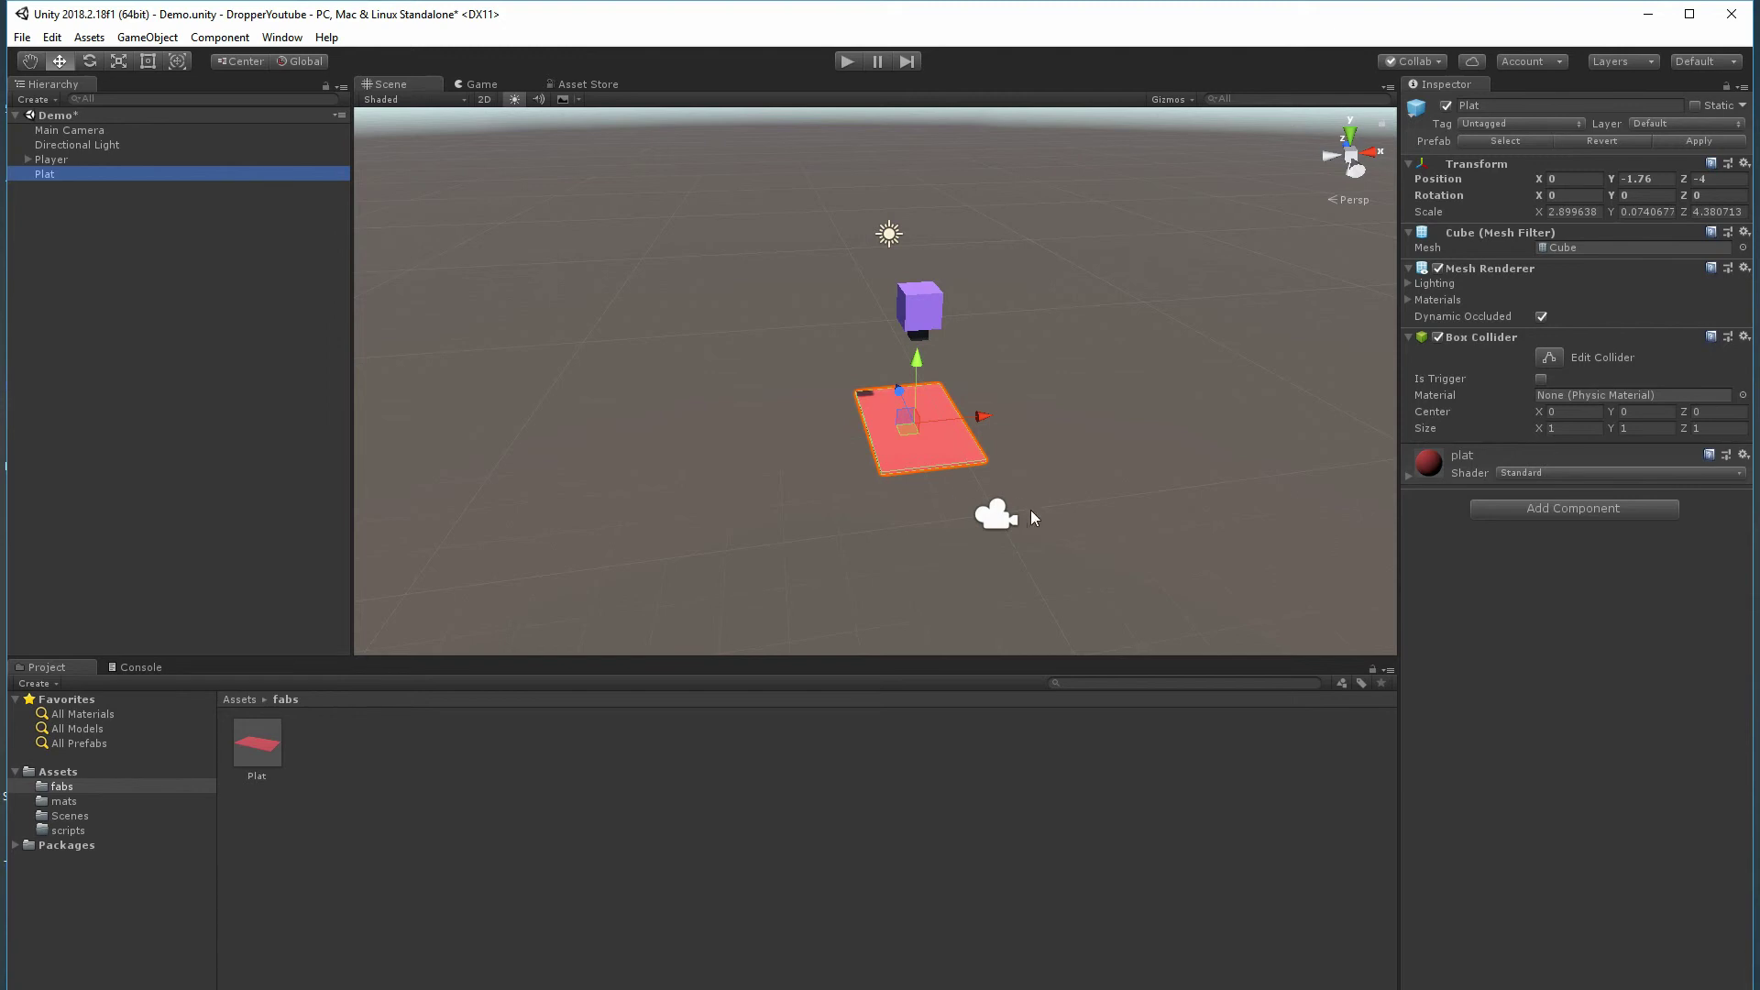
- Set Plat's Z position to 40, far ahead of the Player, and frame it in the Scene view
{"action": "left_click", "coordinate": [480, 85]}
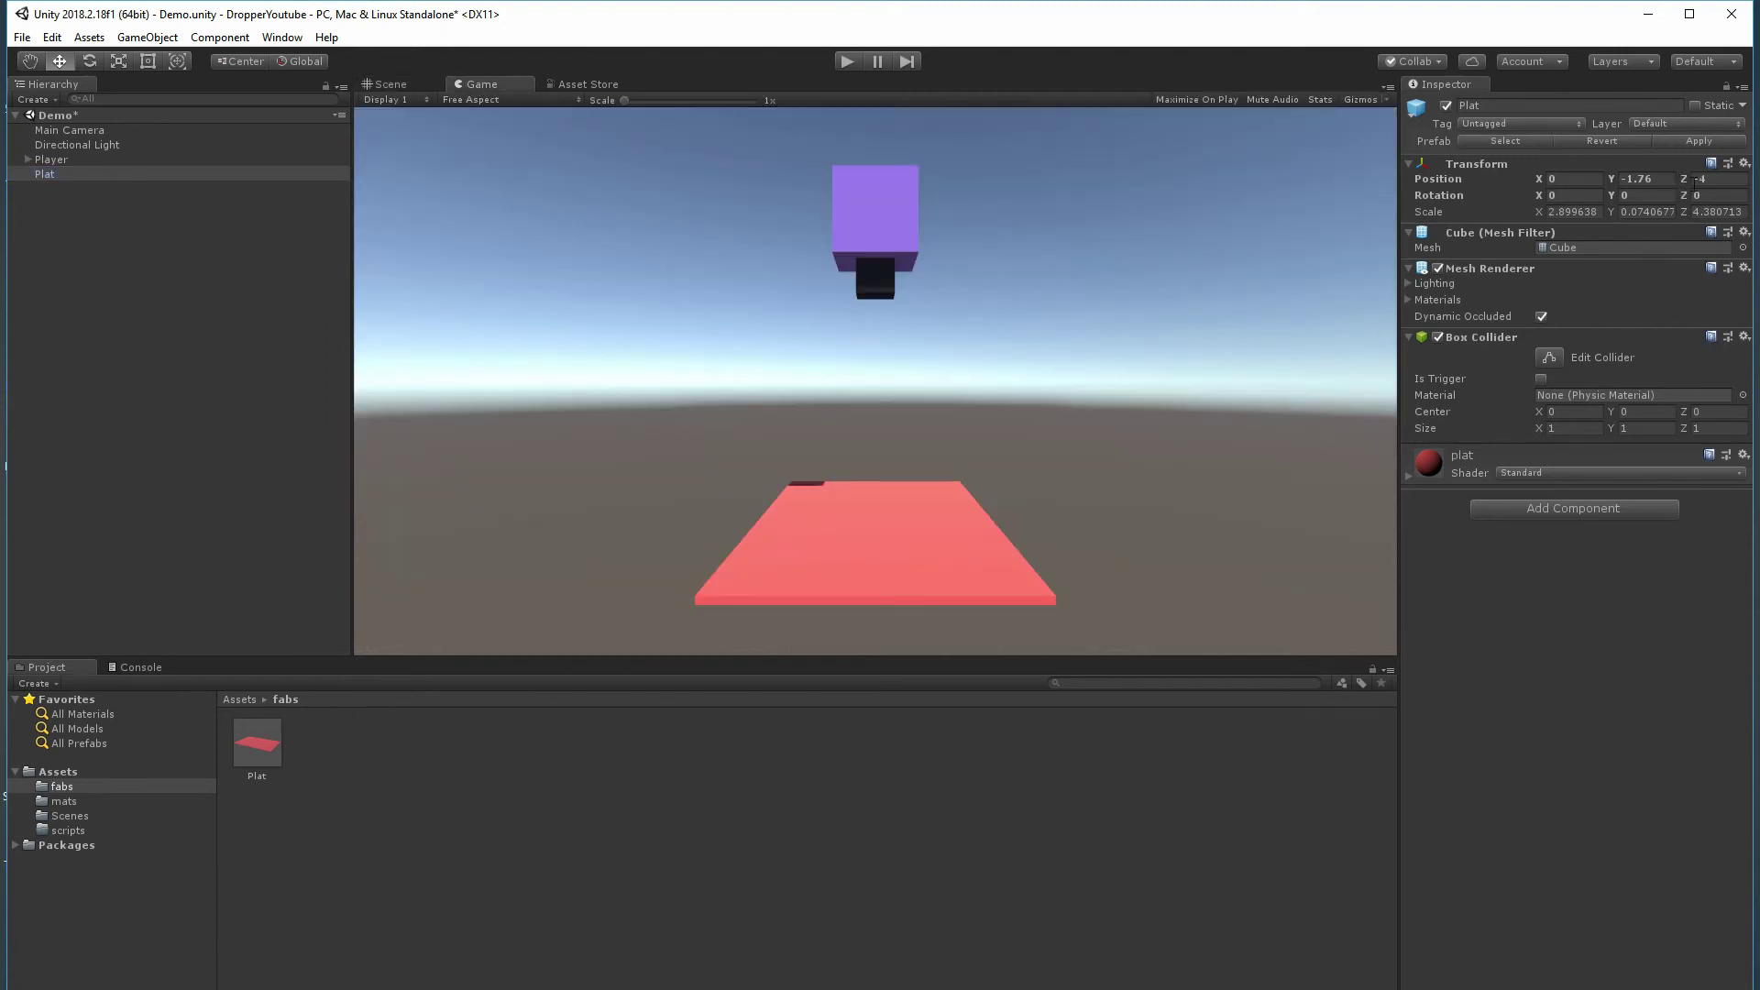
{"action": "left_click_drag", "start_coordinate": [1691, 183], "coordinate": [723, 284]}
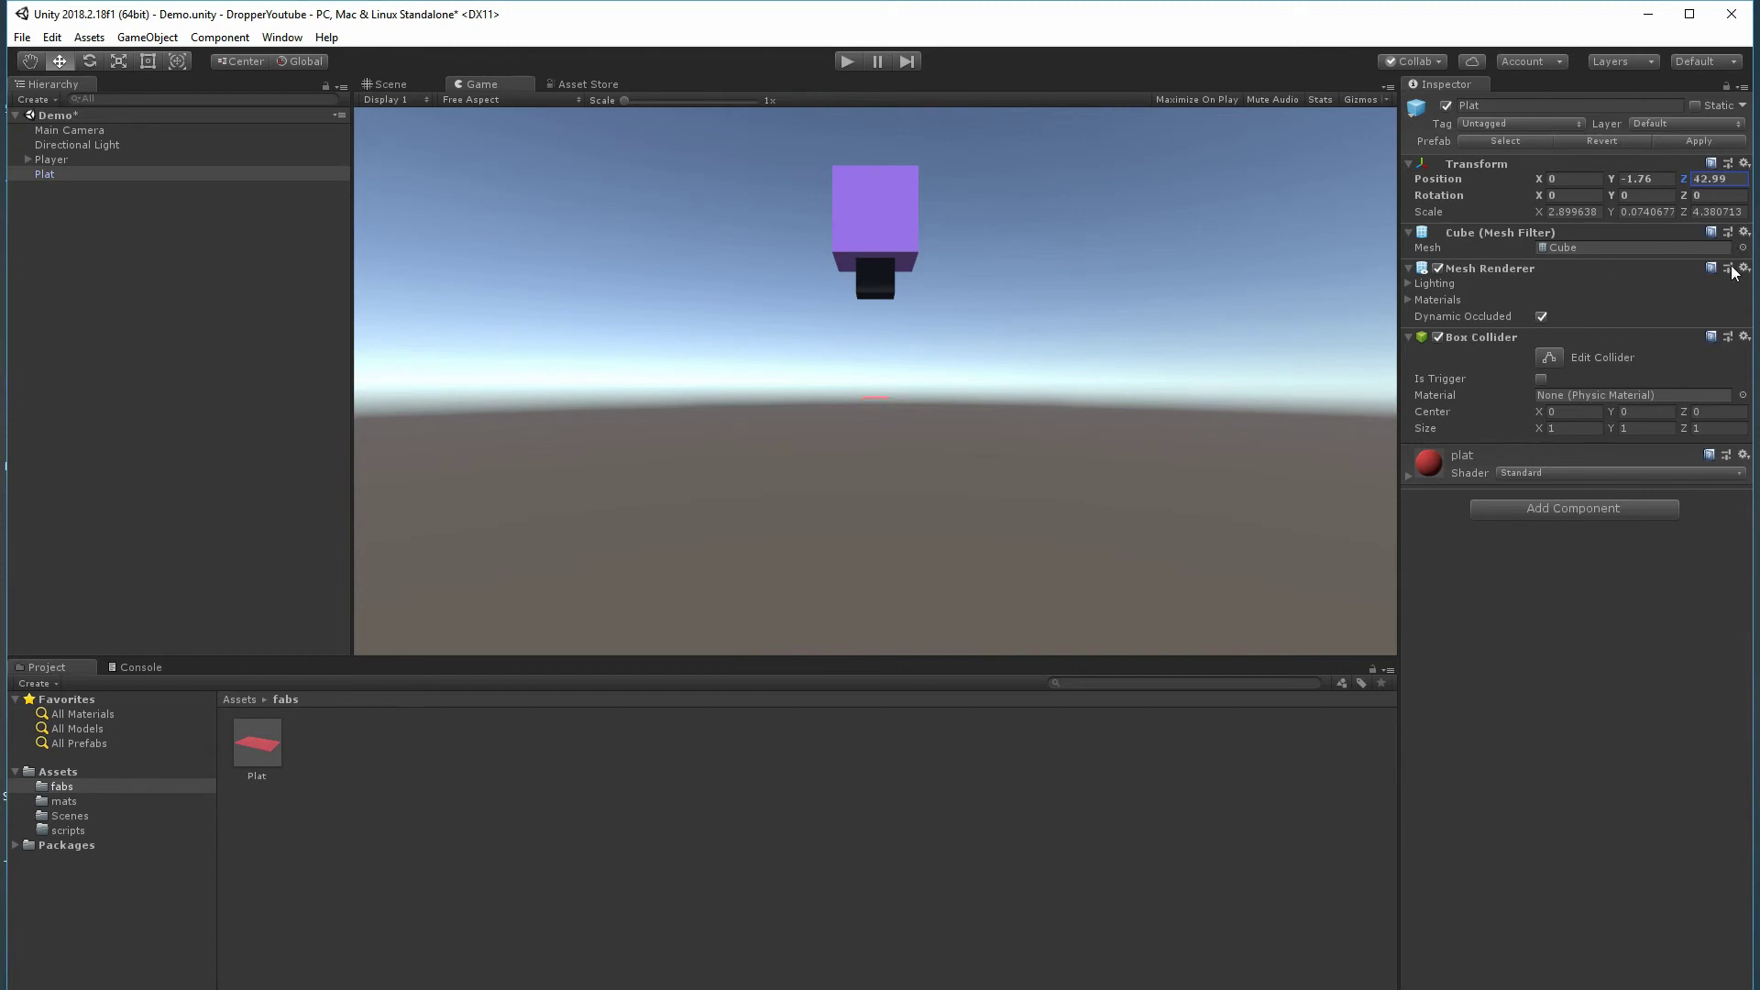
{"action": "left_click", "coordinate": [1741, 184]}
{"action": "type", "text": "40"}
{"action": "key", "text": "Return"}
{"action": "left_click", "coordinate": [383, 83]}
{"action": "key", "text": "f"}
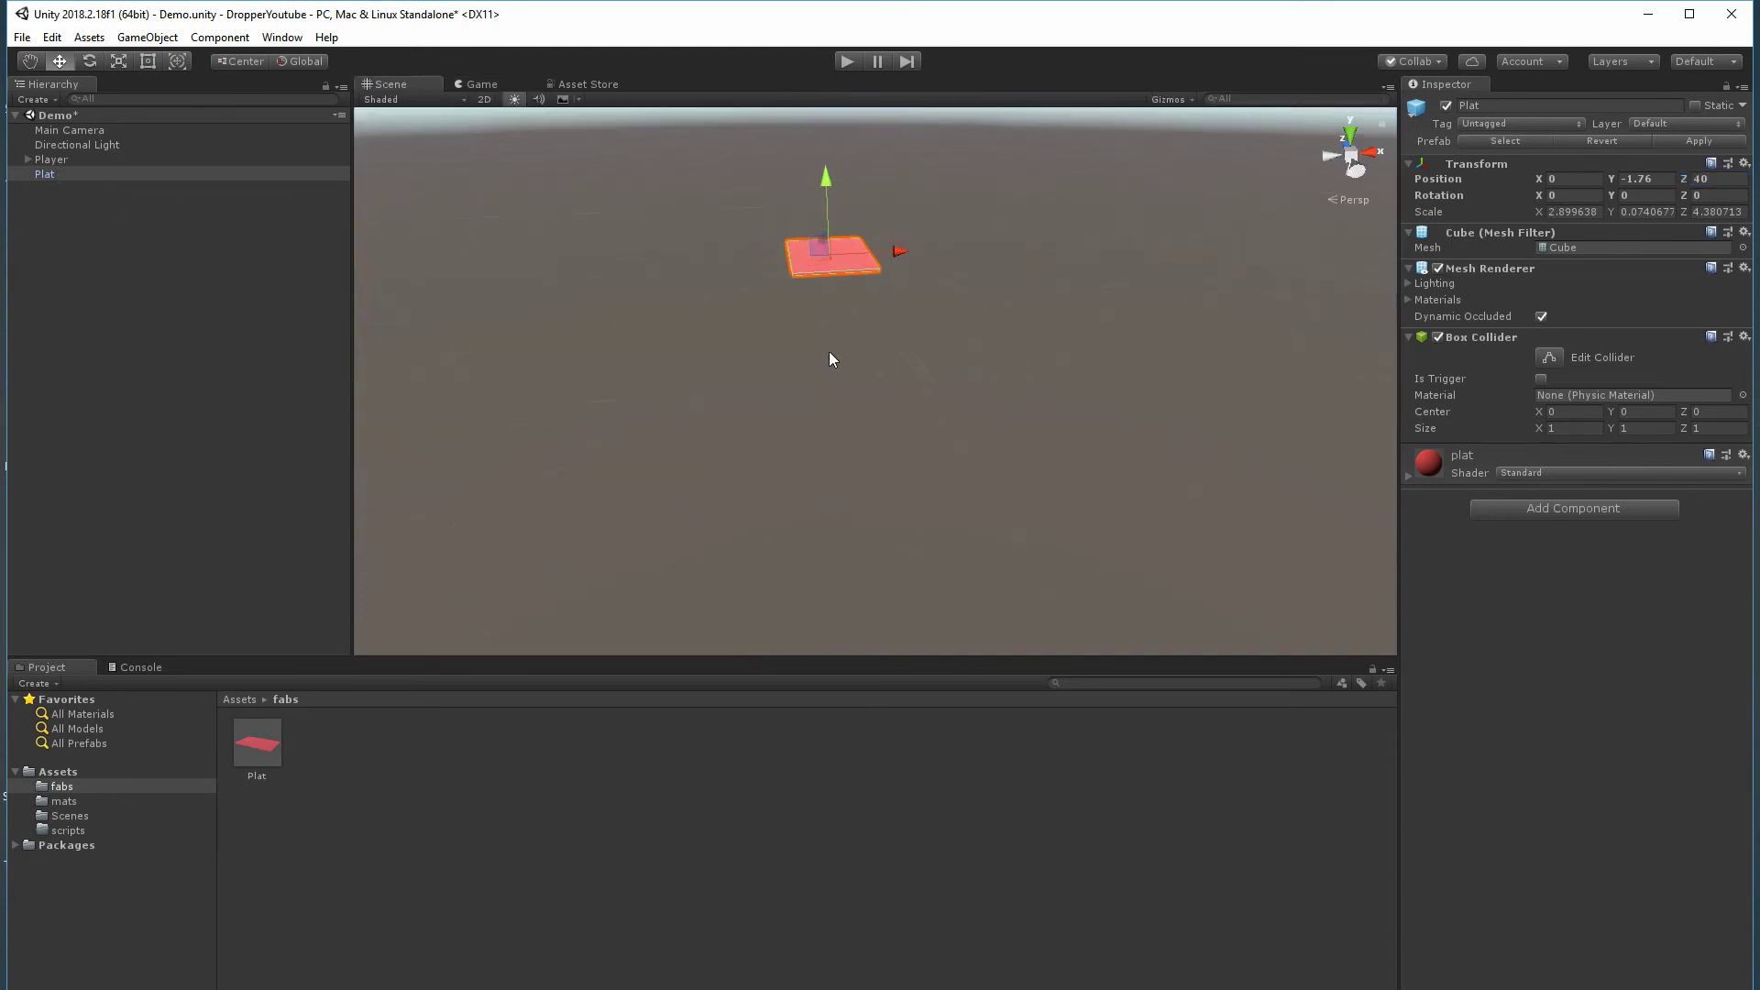
{"action": "left_click_drag", "start_coordinate": [742, 346], "coordinate": [1071, 332], "text": "alt"}
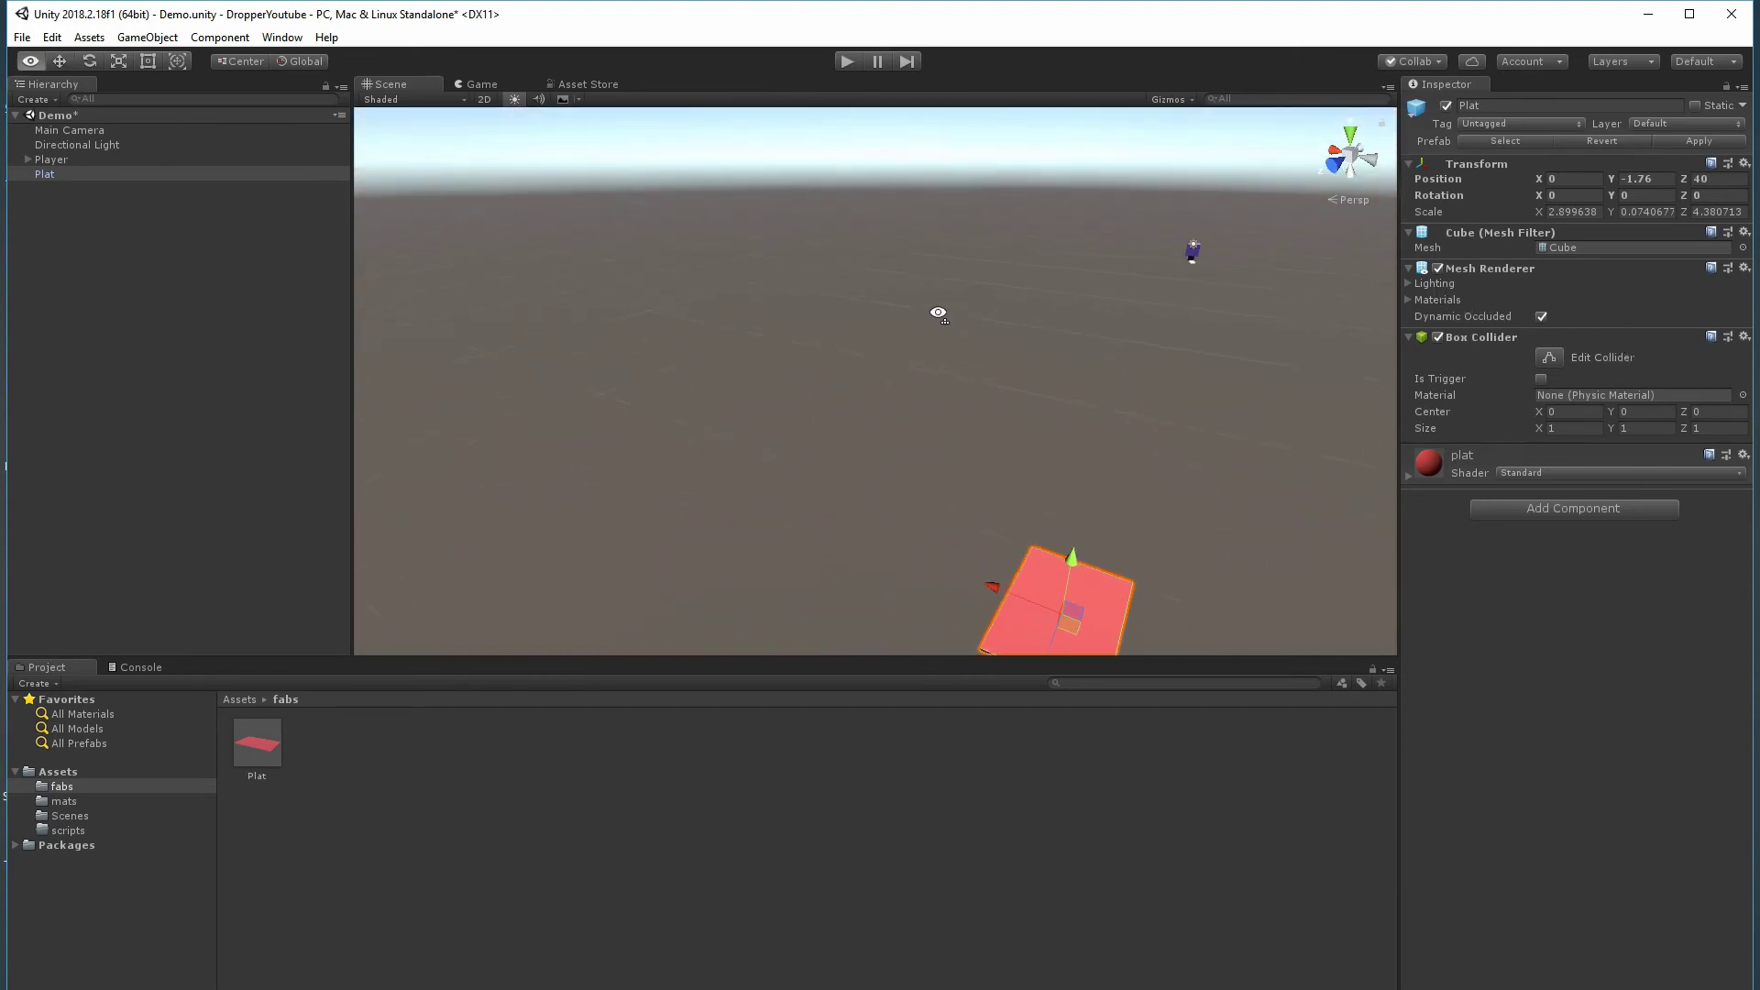
{"action": "mouse_move", "coordinate": [938, 313]}
{"action": "right_mouse_down"}
{"action": "mouse_move", "coordinate": [1017, 314]}
{"action": "mouse_move", "coordinate": [1098, 177]}
{"action": "mouse_move", "coordinate": [1108, 216]}
{"action": "mouse_move", "coordinate": [1280, 236]}
{"action": "mouse_move", "coordinate": [479, 248]}
{"action": "mouse_move", "coordinate": [833, 293]}
{"action": "mouse_move", "coordinate": [888, 338]}
{"action": "mouse_move", "coordinate": [1076, 369]}
{"action": "mouse_move", "coordinate": [1280, 342]}
{"action": "mouse_move", "coordinate": [1080, 346]}
{"action": "mouse_move", "coordinate": [1014, 321]}
{"action": "mouse_move", "coordinate": [912, 337]}
{"action": "right_mouse_up"}
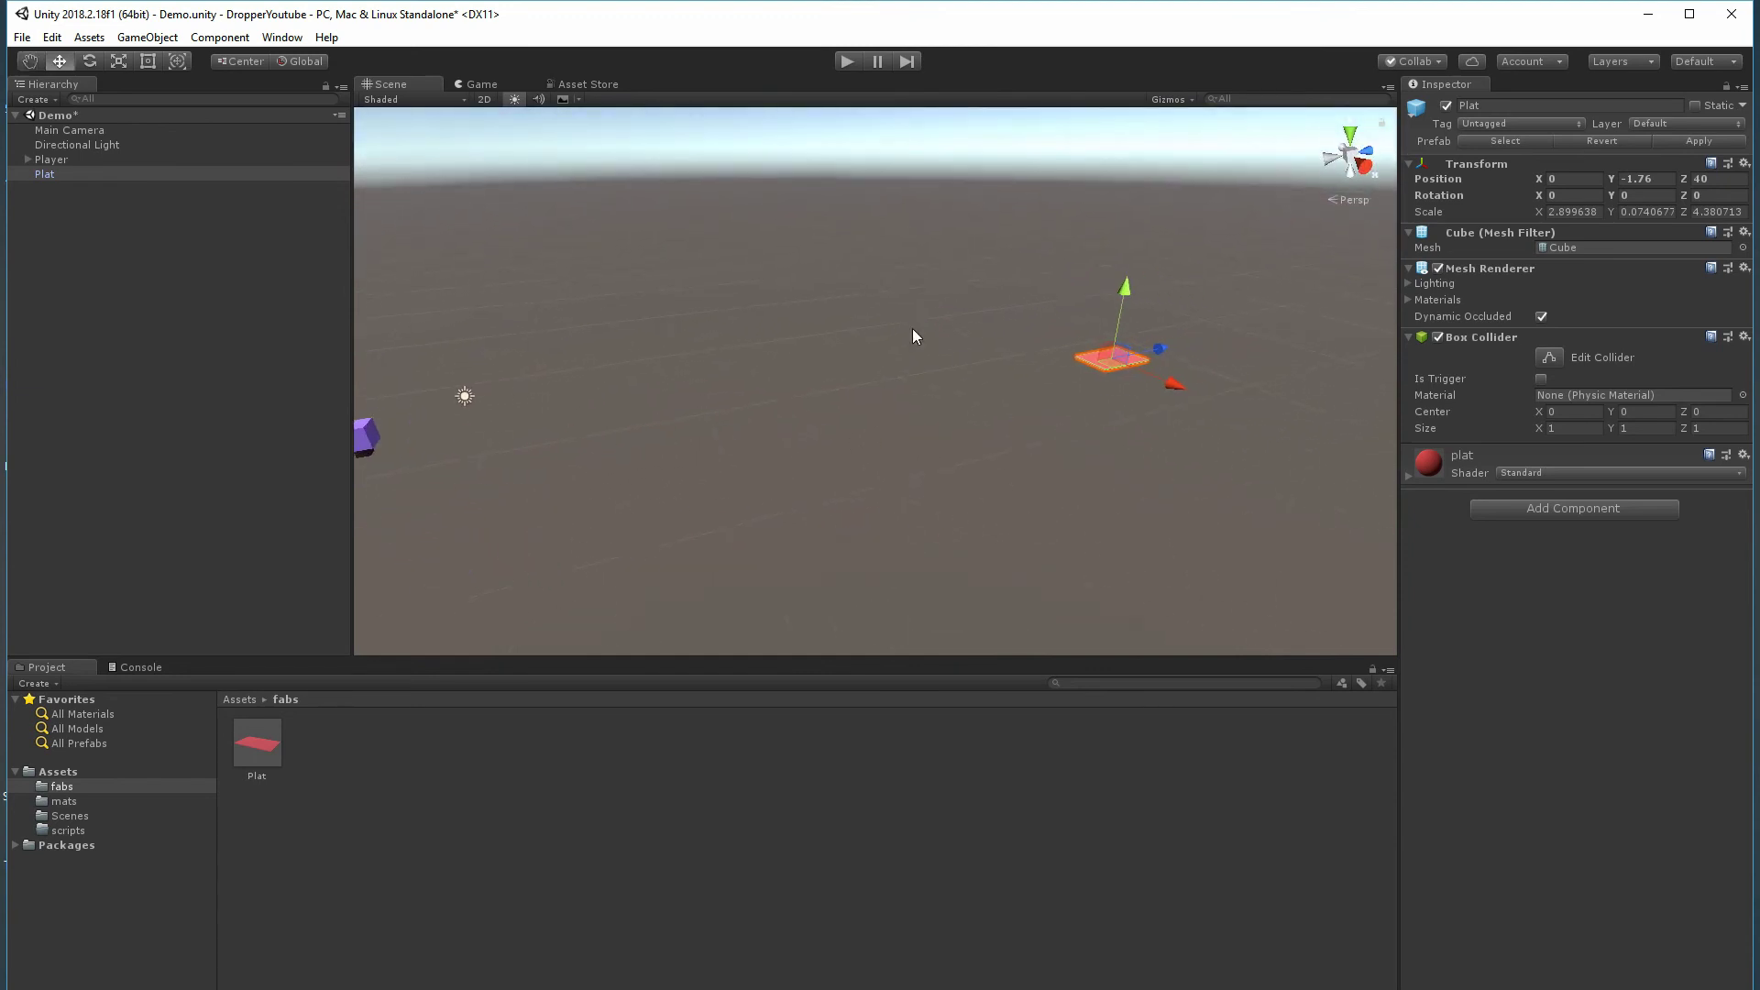
- Show the empty scripts folder in the Project panel, then swing the view between Player and Plat
{"action": "left_click", "coordinate": [74, 830]}
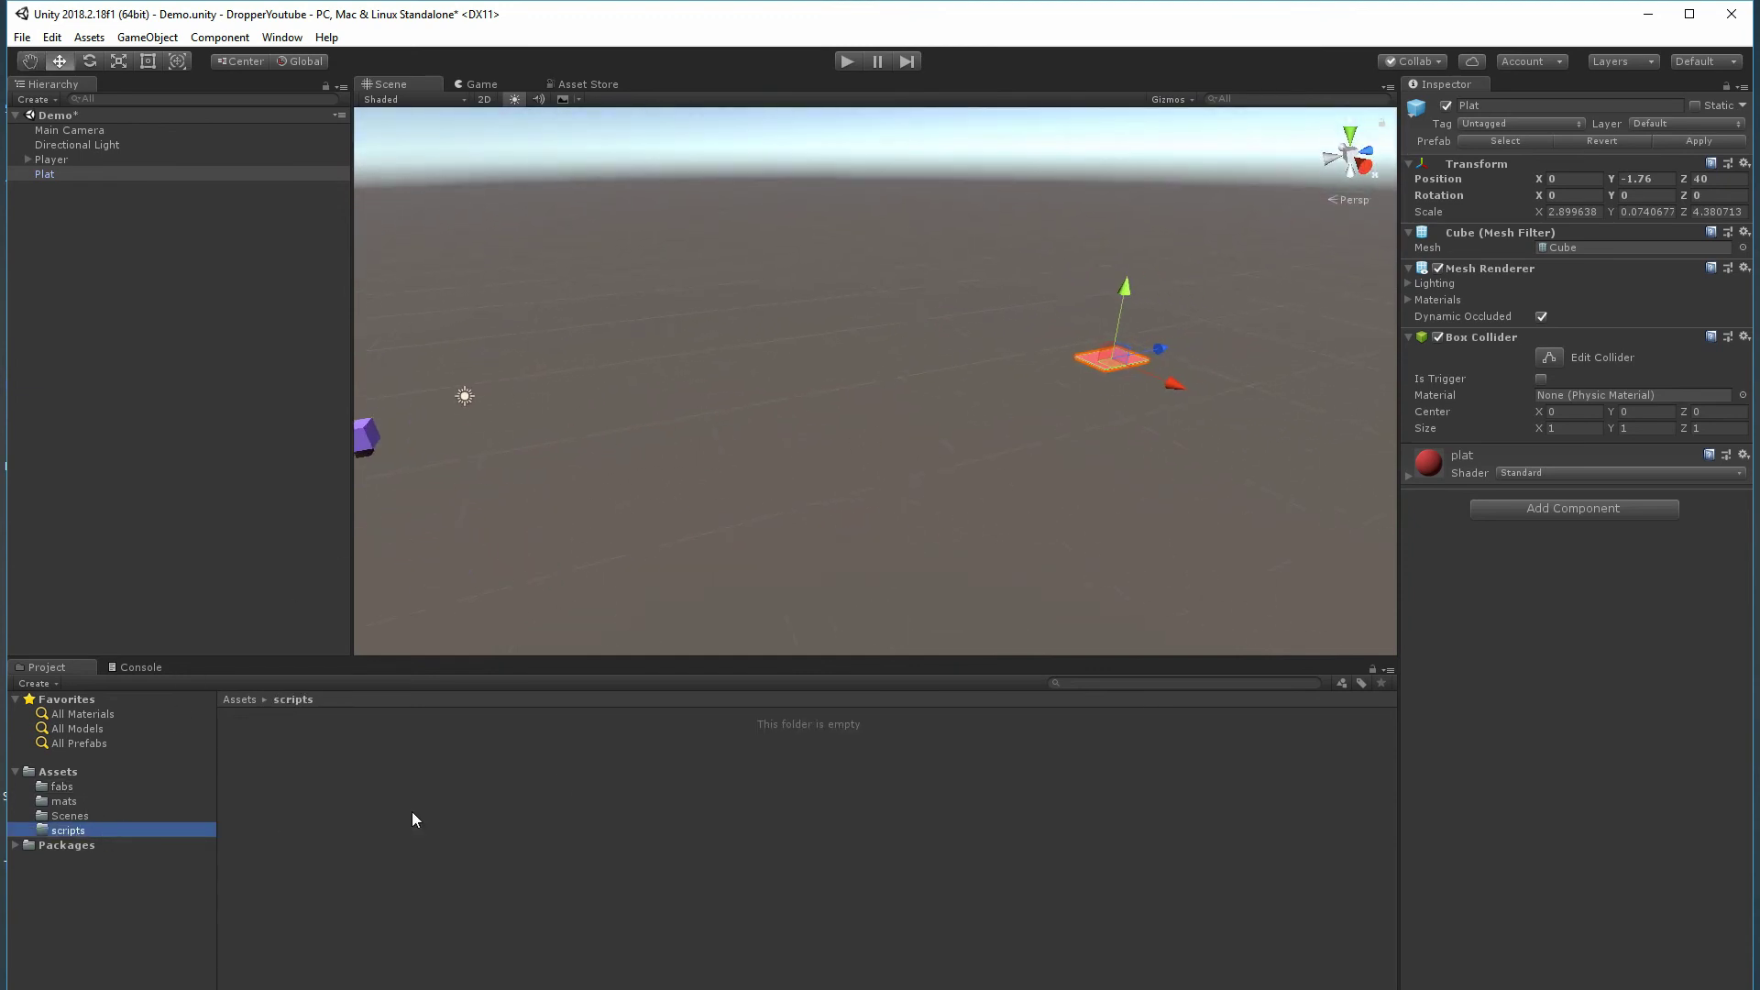
{"action": "right_click_drag", "start_coordinate": [986, 553], "coordinate": [1384, 403]}
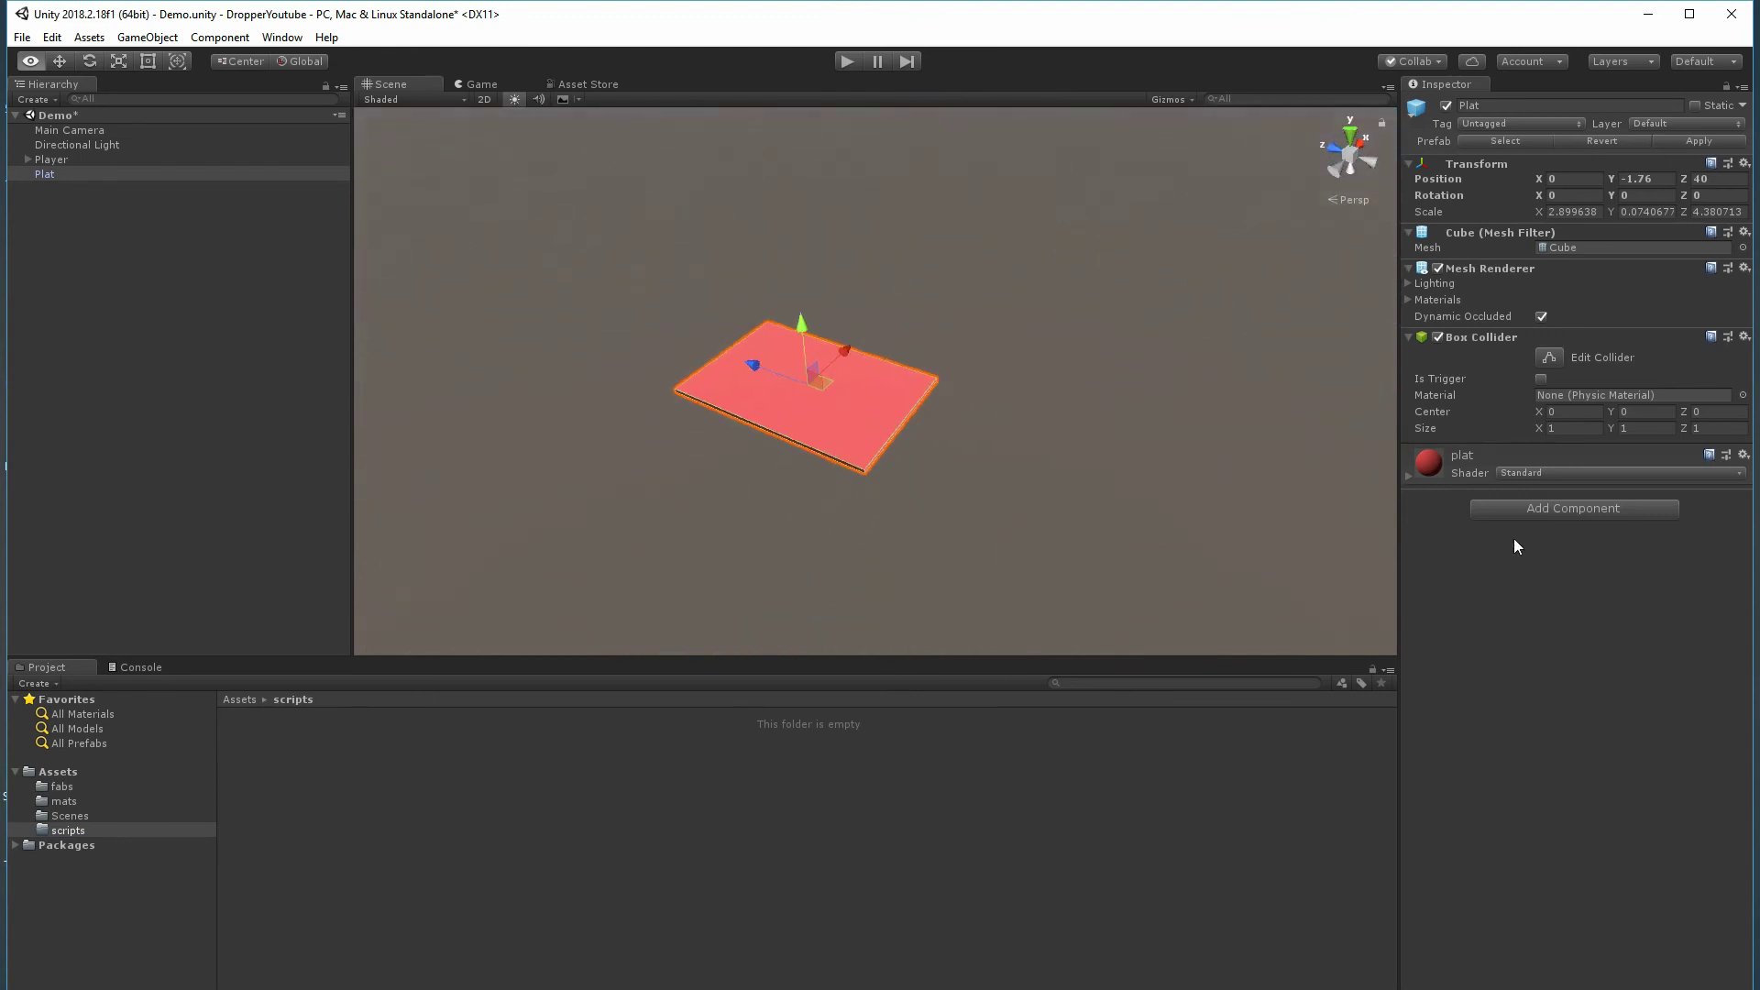
{"action": "right_click_drag", "start_coordinate": [1514, 546], "coordinate": [935, 435]}
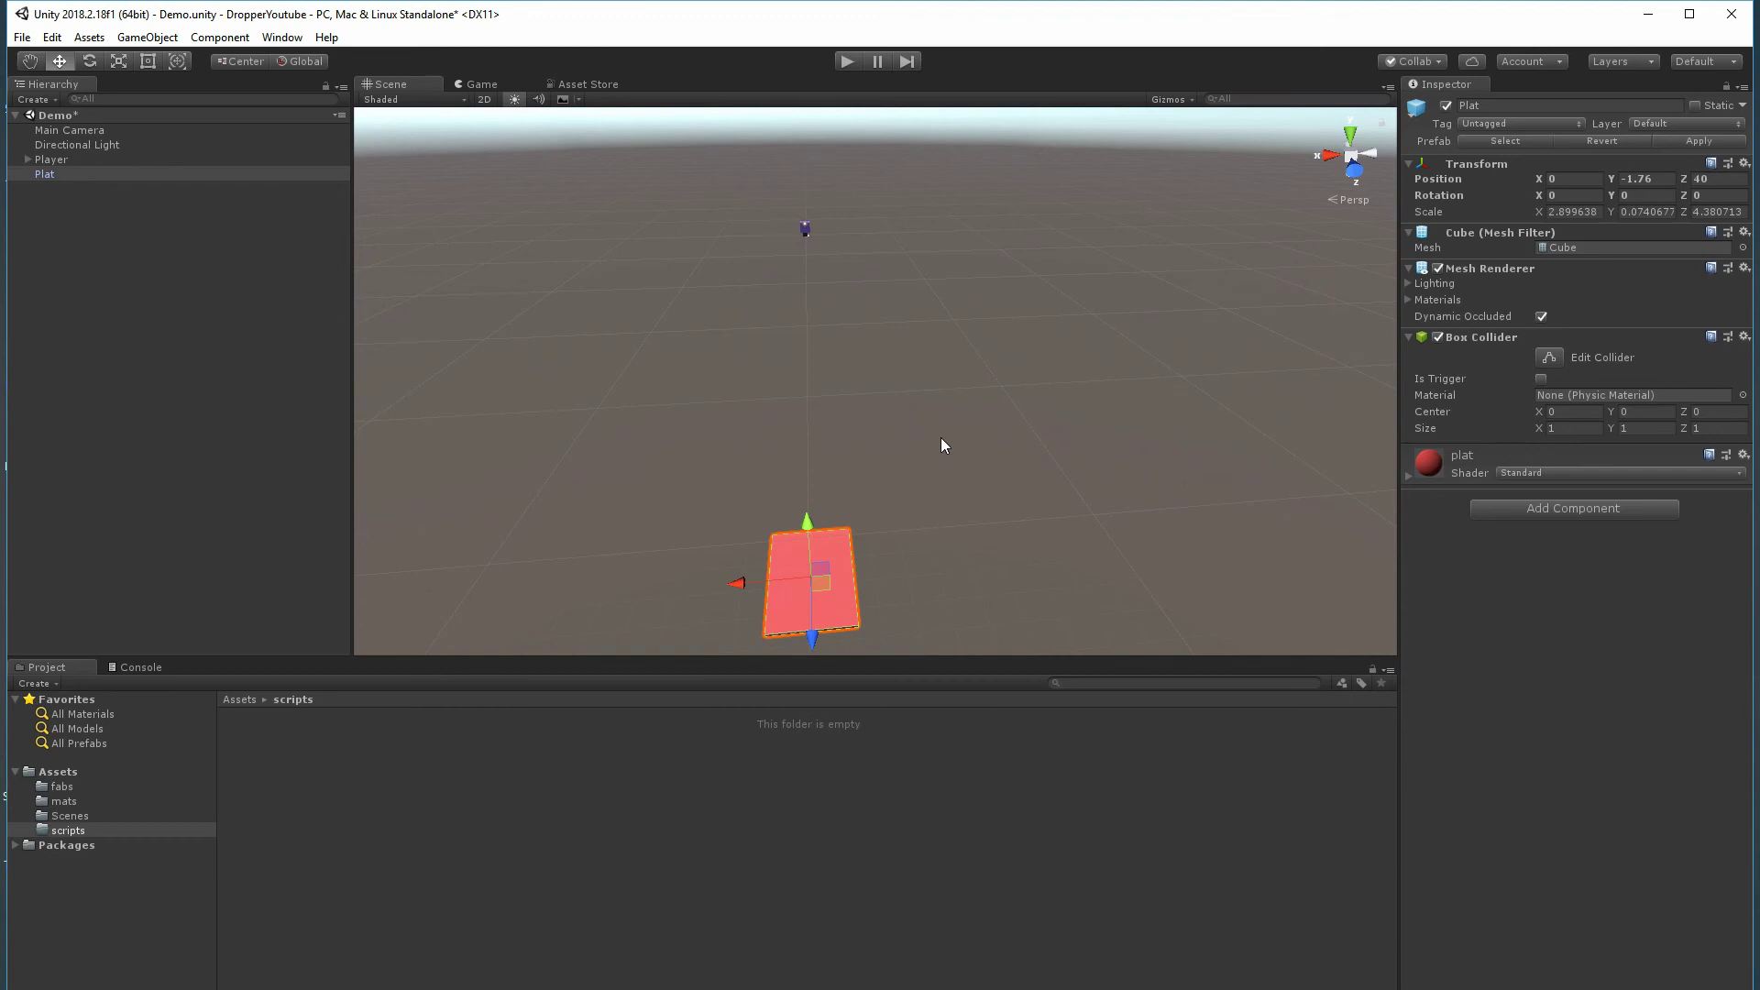